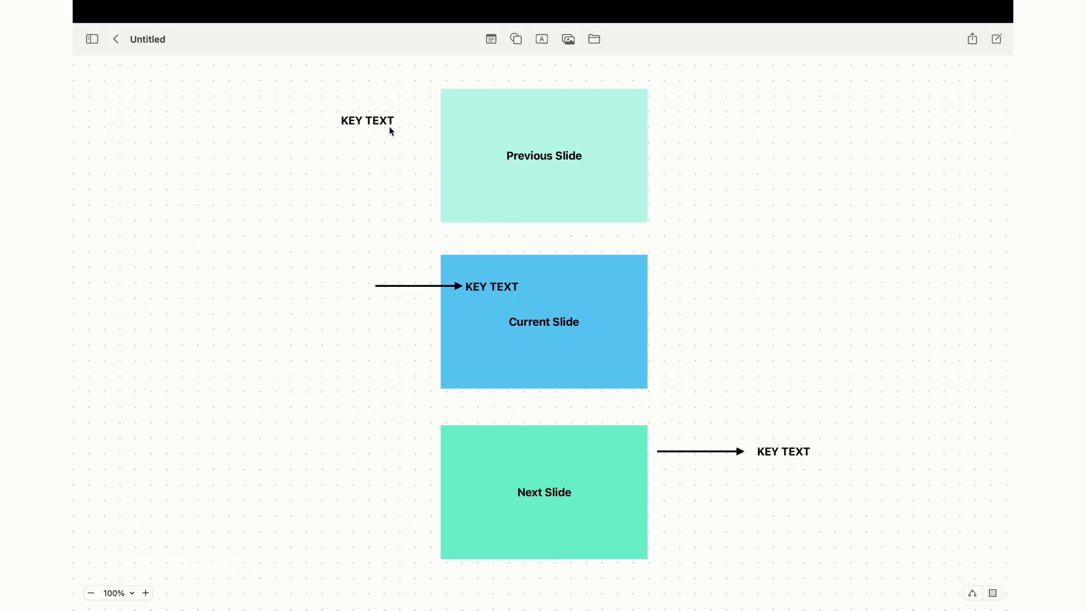
left_click(410, 190)
left_click(536, 158)
left_click(608, 292)
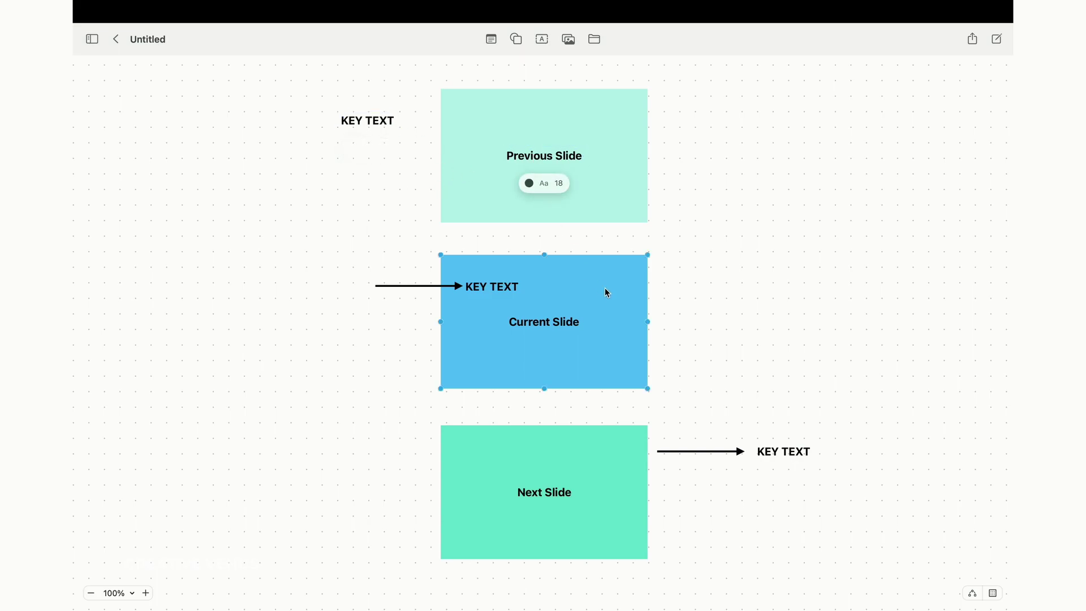
left_click(619, 446)
left_click(725, 383)
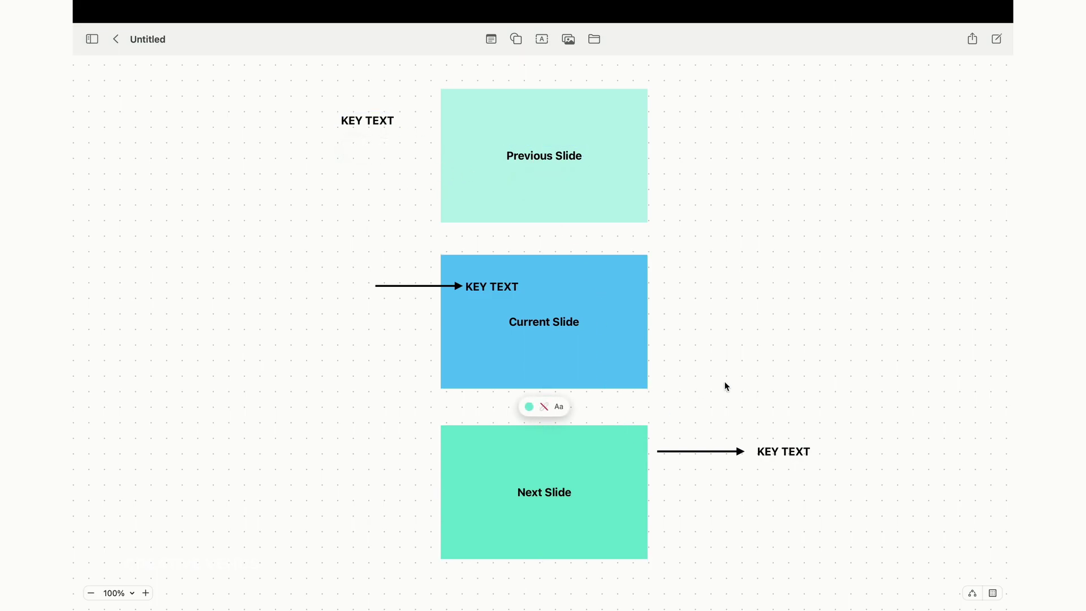
left_click(614, 302)
left_click(501, 209)
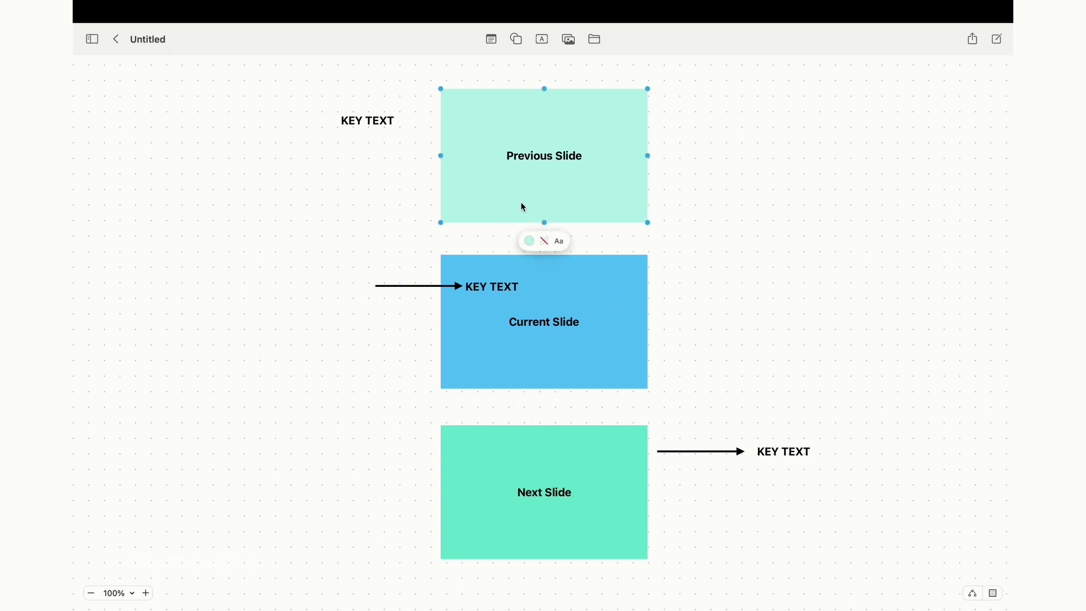
left_click(569, 292)
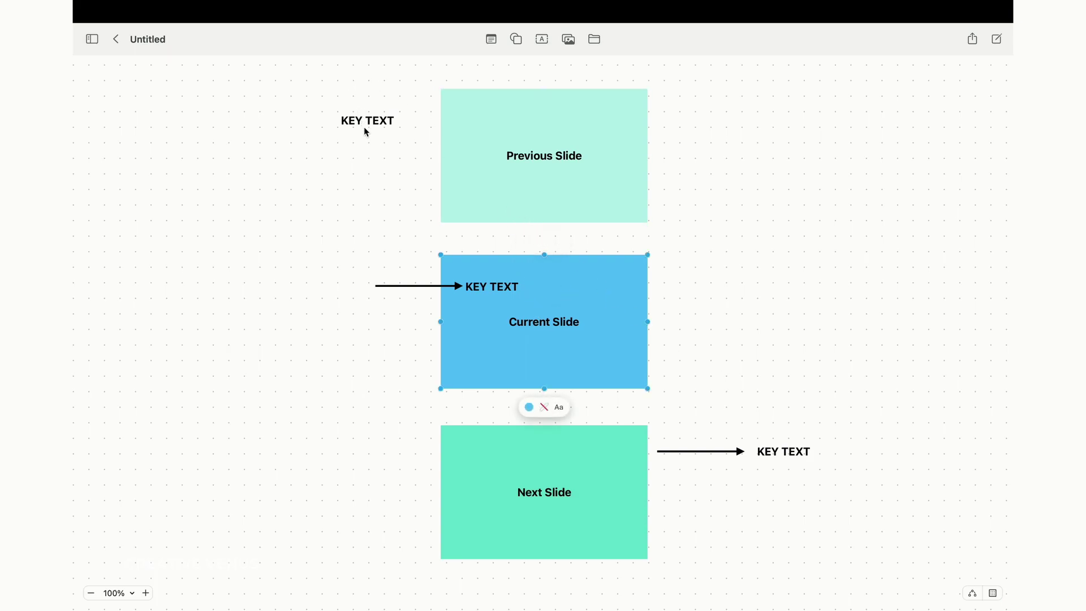
left_click(366, 125)
left_click(477, 291)
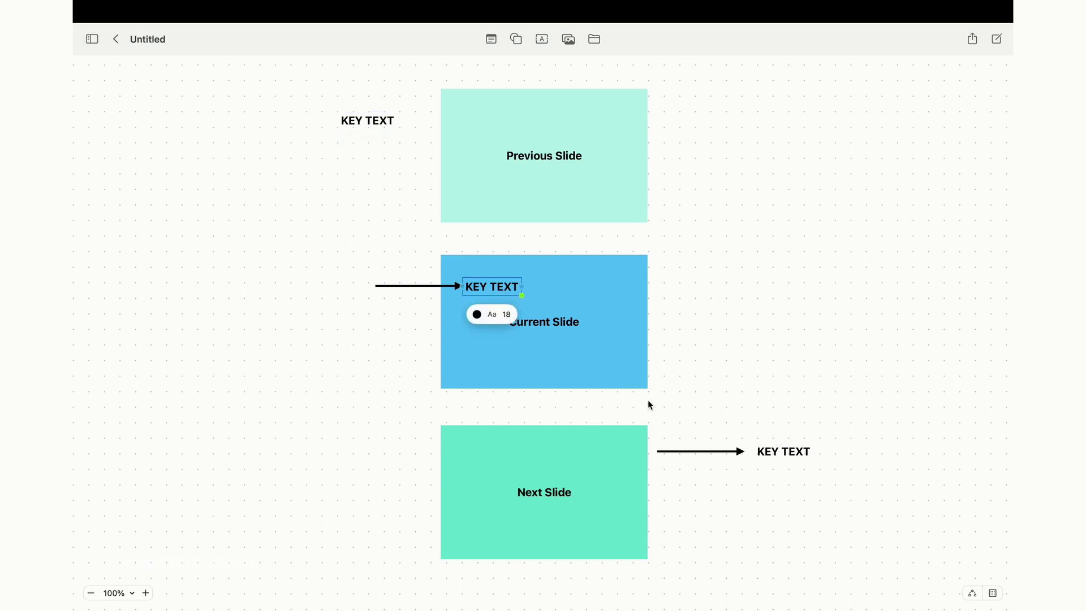
left_click(781, 456)
left_click(714, 487)
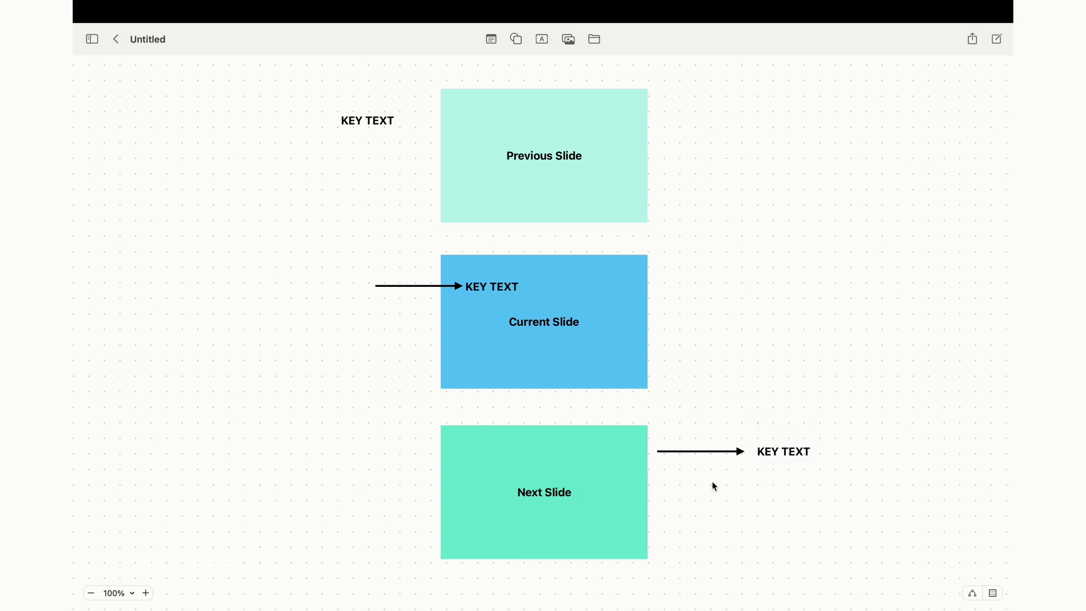
left_click(558, 494)
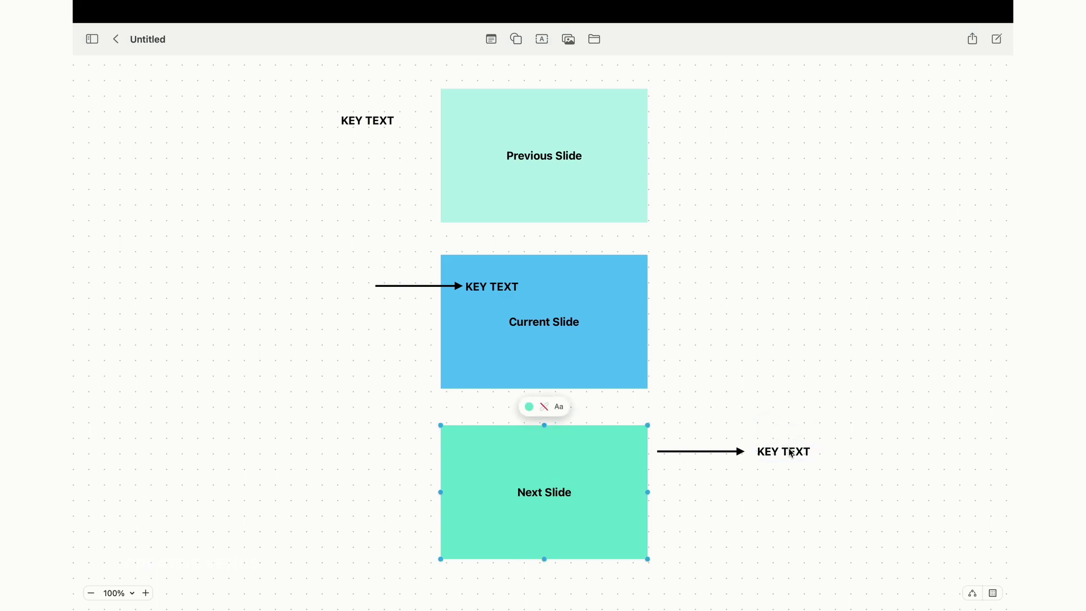
left_click(719, 488)
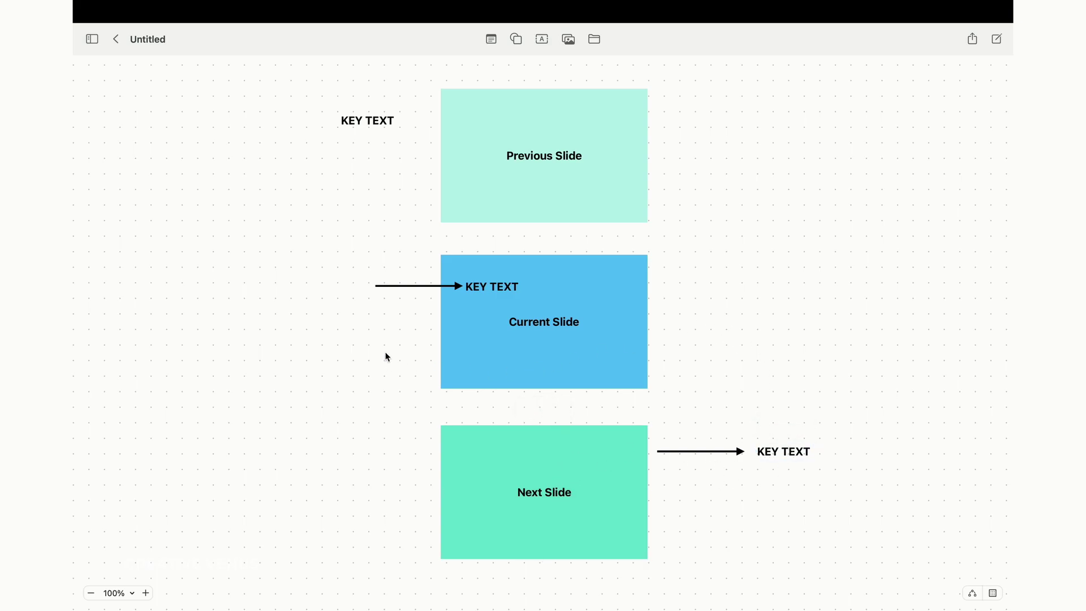
Move the top KEY TEXT above the Previous Slide box and swing the left arrow down onto the Current Slide's KEY TEXT.
left_click(379, 130)
left_click_drag(377, 131, 483, 82)
left_click(433, 286)
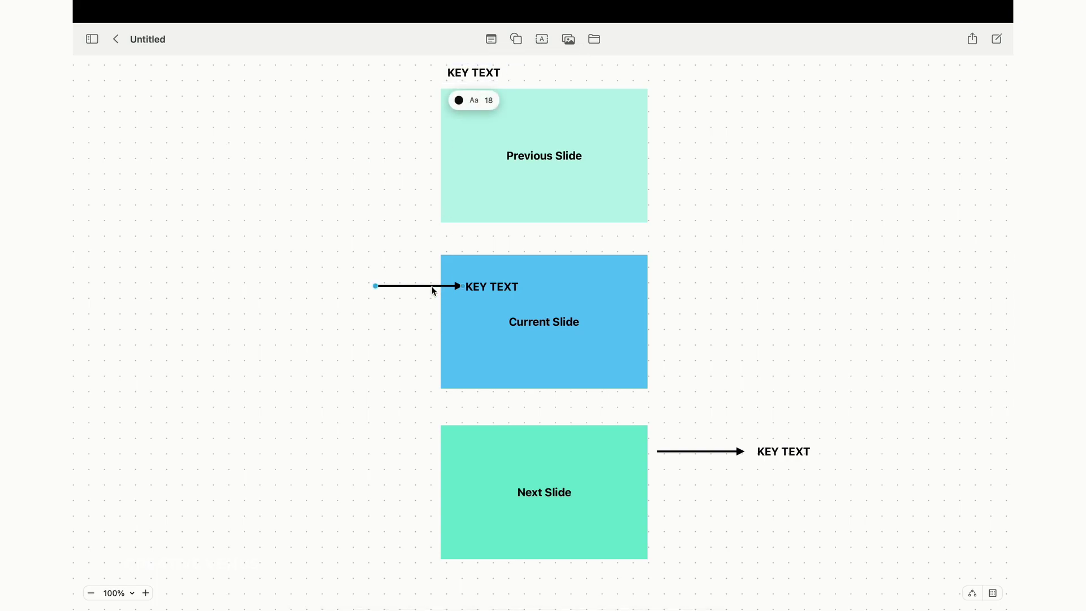
left_click_drag(375, 285, 489, 258)
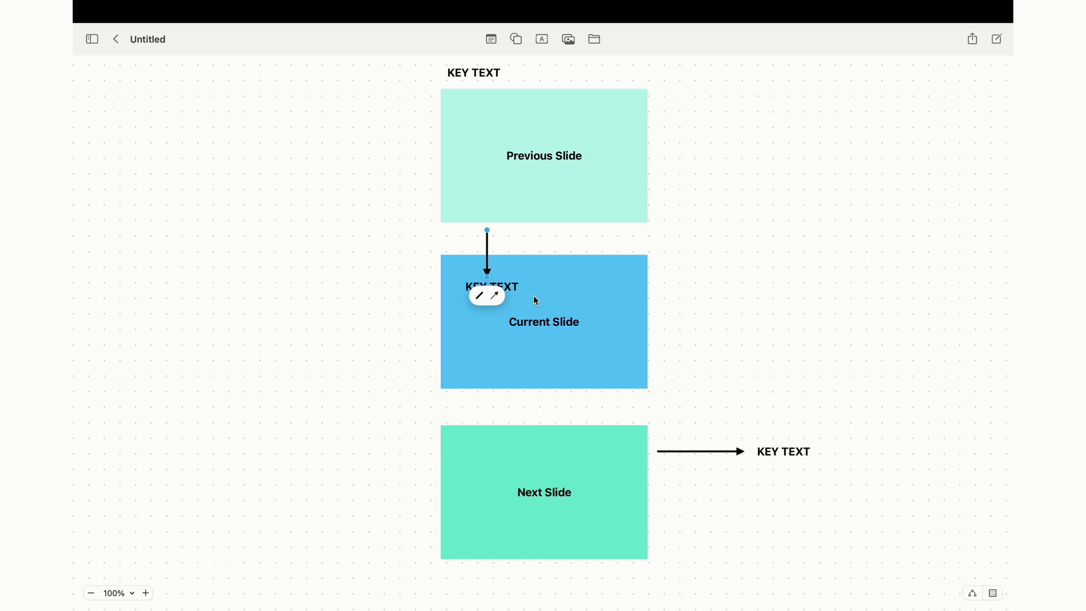
left_click(435, 410)
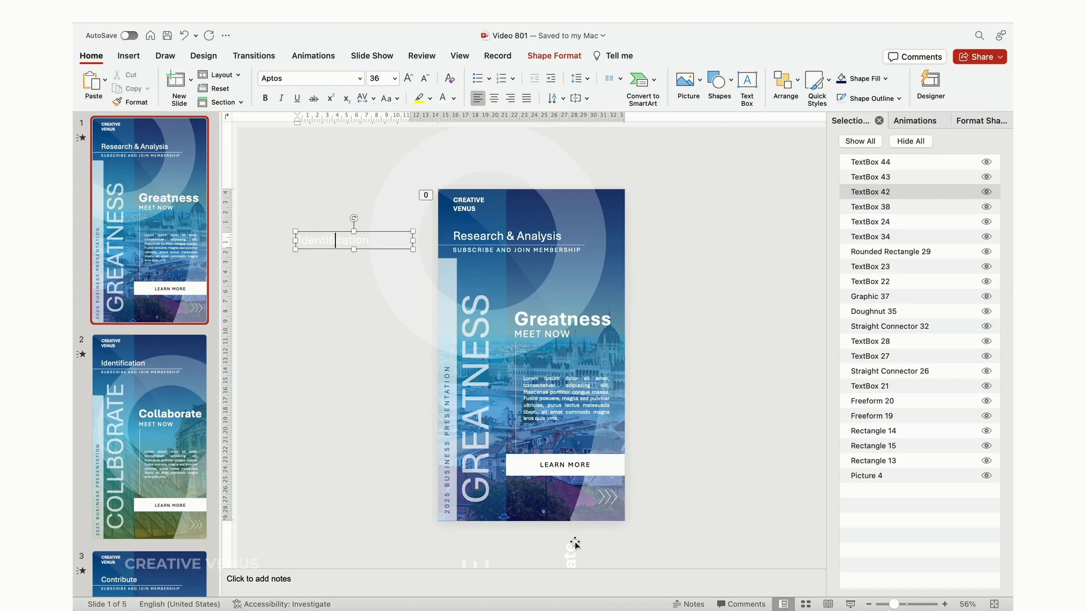
Inspect slide 1's off-slide vertical COLLBORATE text box and its doughnut shape.
left_click(575, 543)
scroll(630, 512, "down", 4)
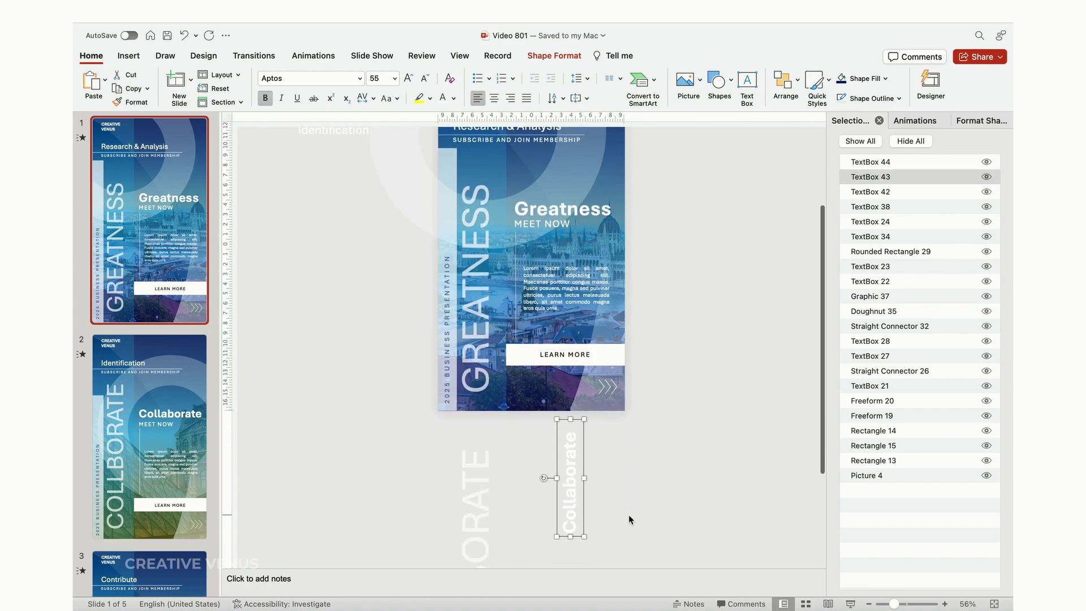
left_click(496, 491)
key("Escape")
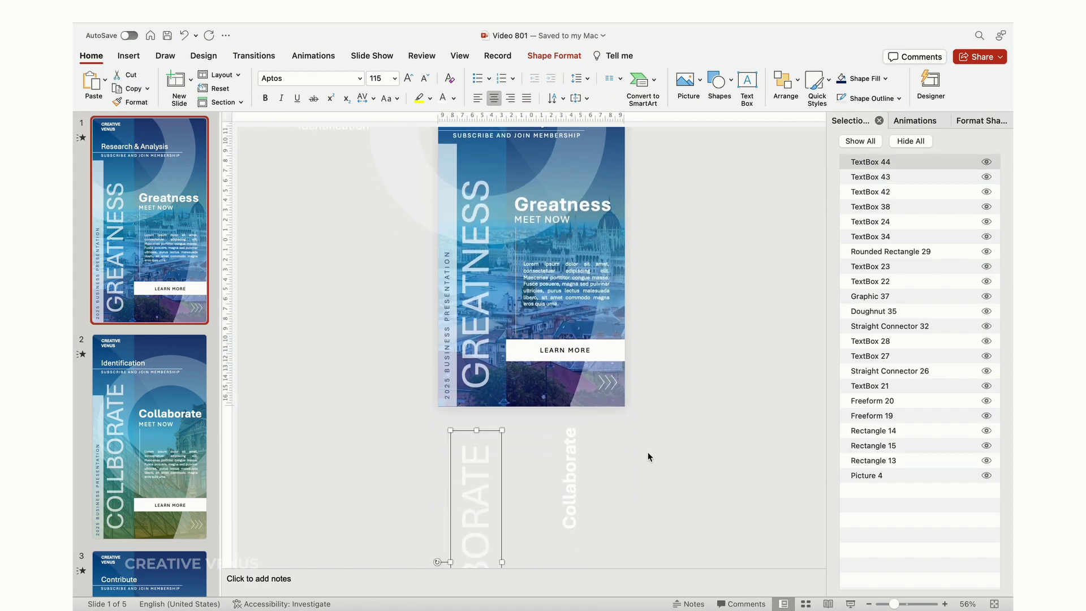
left_click(578, 449)
scroll(582, 447, "down", 5)
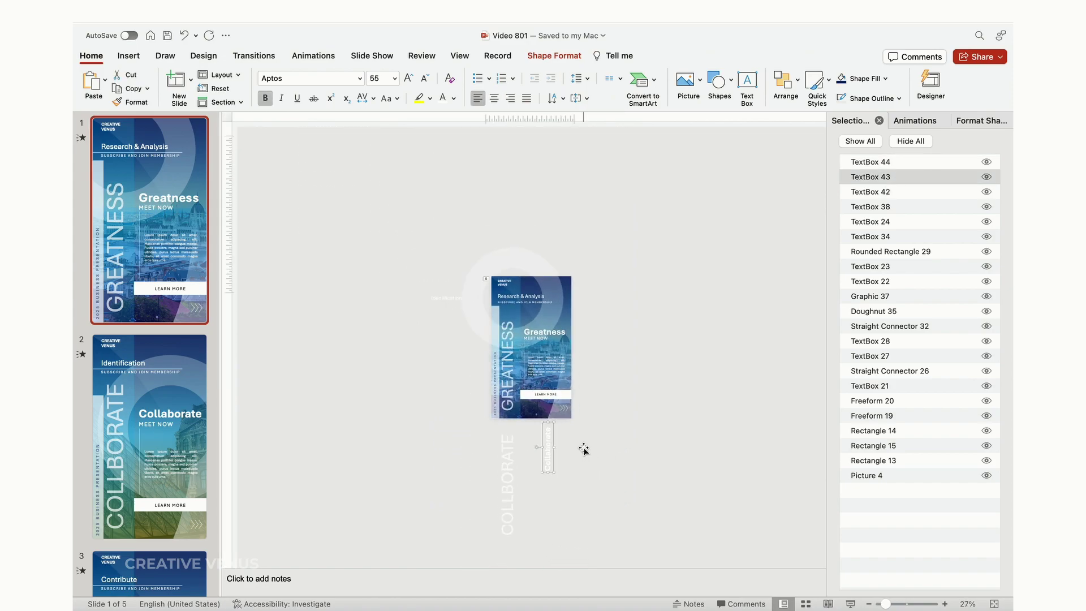
left_click(703, 415)
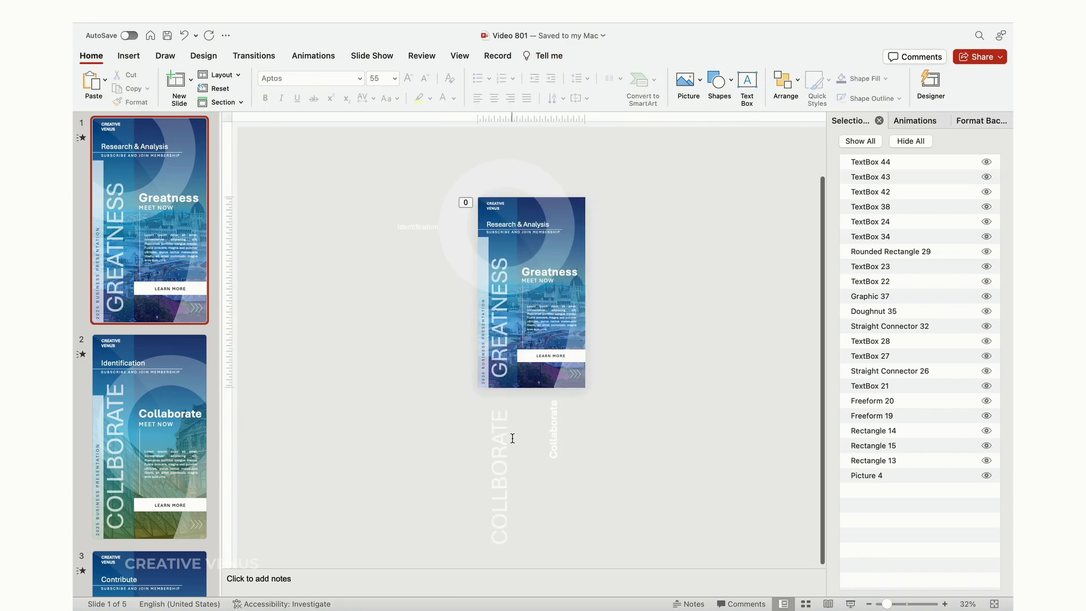
left_click(513, 442)
left_click(476, 177)
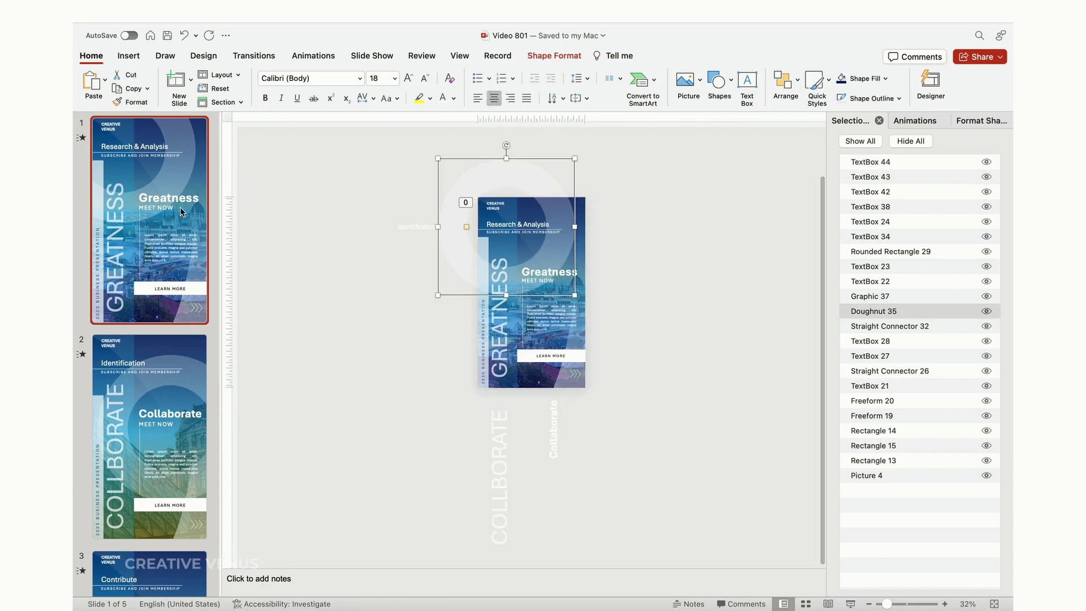
On slide 2, check the doughnut, both Contribute text boxes and the vertical Ascend title.
left_click(167, 355)
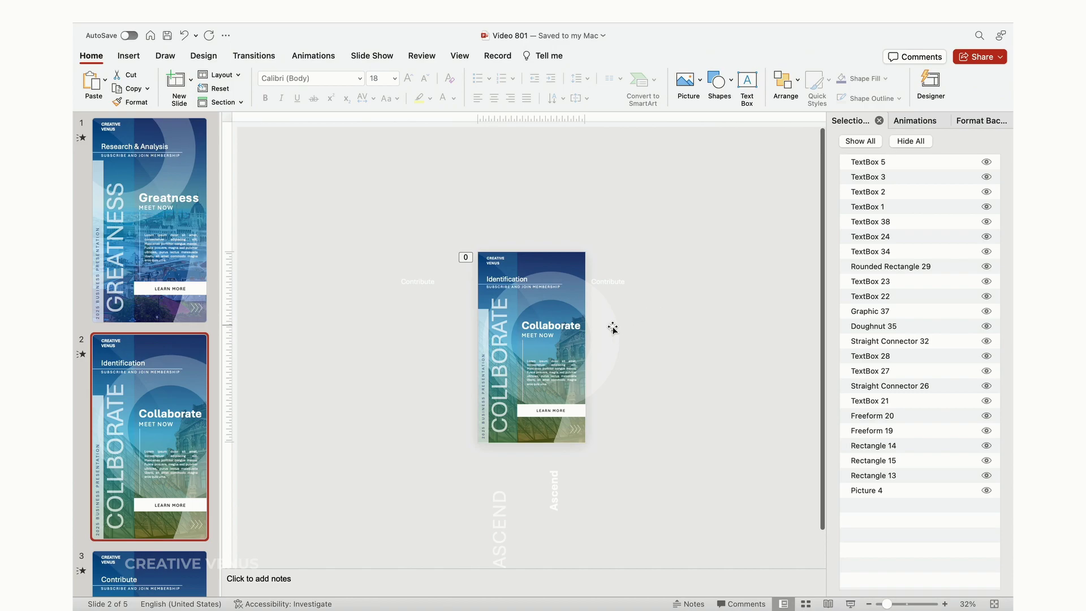
left_click(613, 328)
left_click(628, 288)
left_click(437, 288)
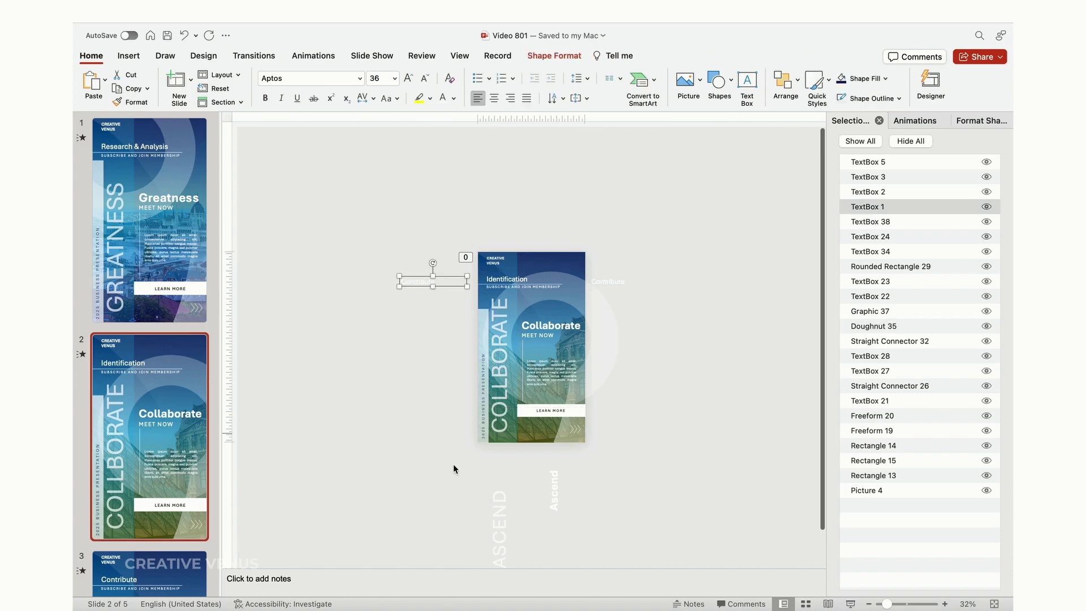
left_click(452, 464)
left_click(558, 480)
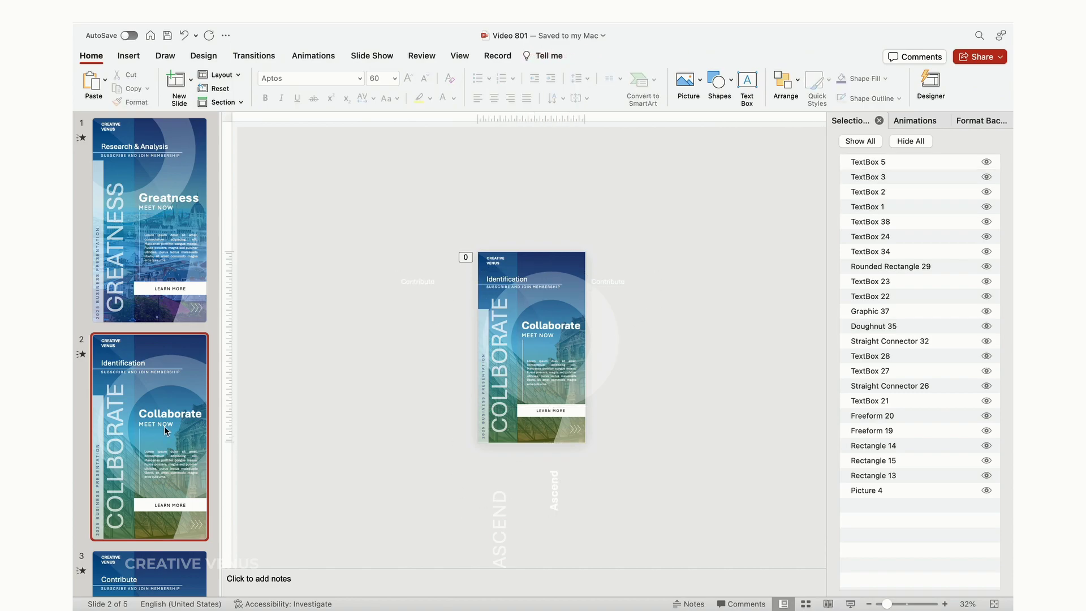
Step through slides 3 Ascend, 4 Triumph and 5 Transform.
scroll(142, 439, "down", 3)
left_click(148, 419)
scroll(150, 416, "down", 3)
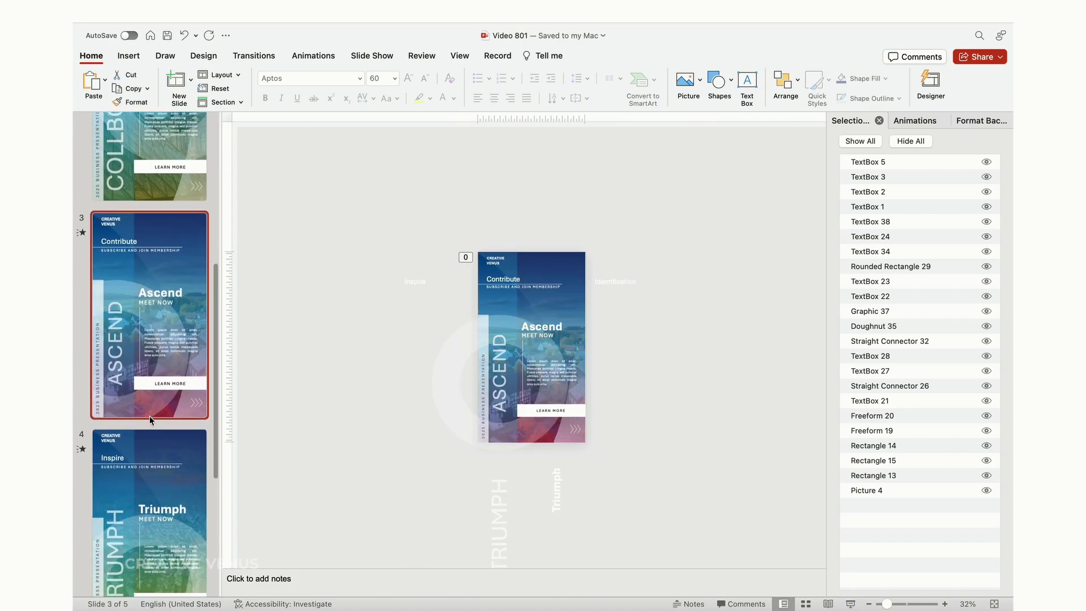
left_click(134, 455)
scroll(135, 455, "down", 3)
left_click(133, 477)
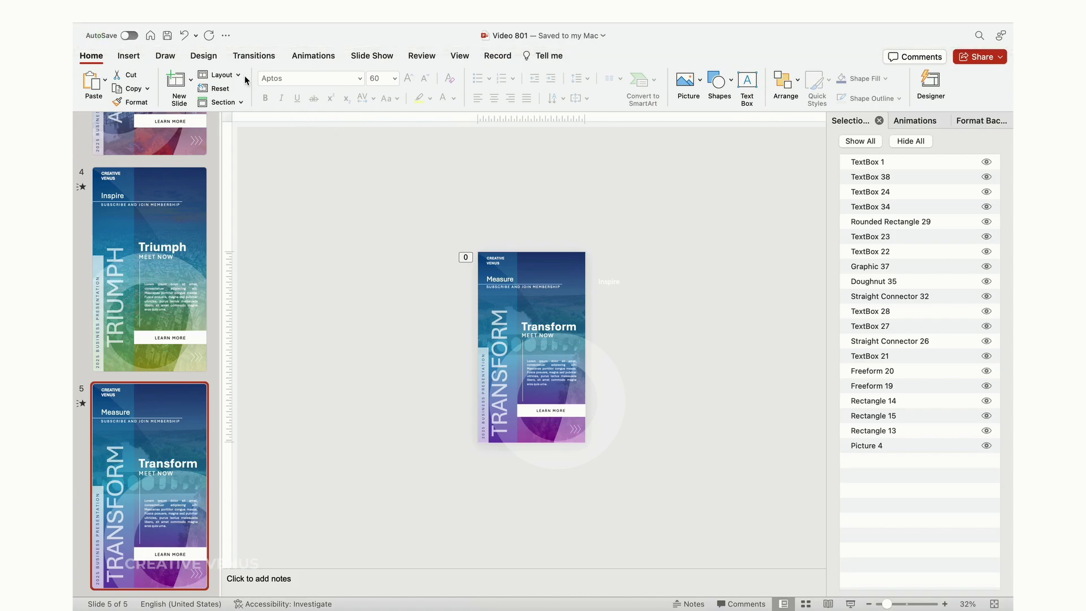
Check the Morph transition on slides 4 and 5 and view Picture 4's animation settings.
left_click(254, 56)
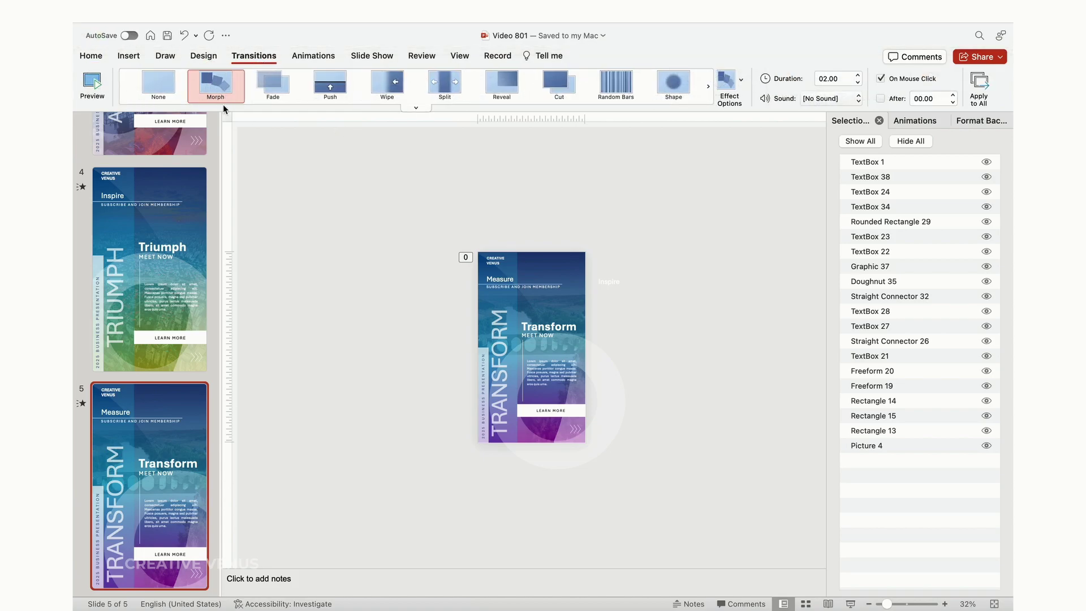
left_click(156, 238)
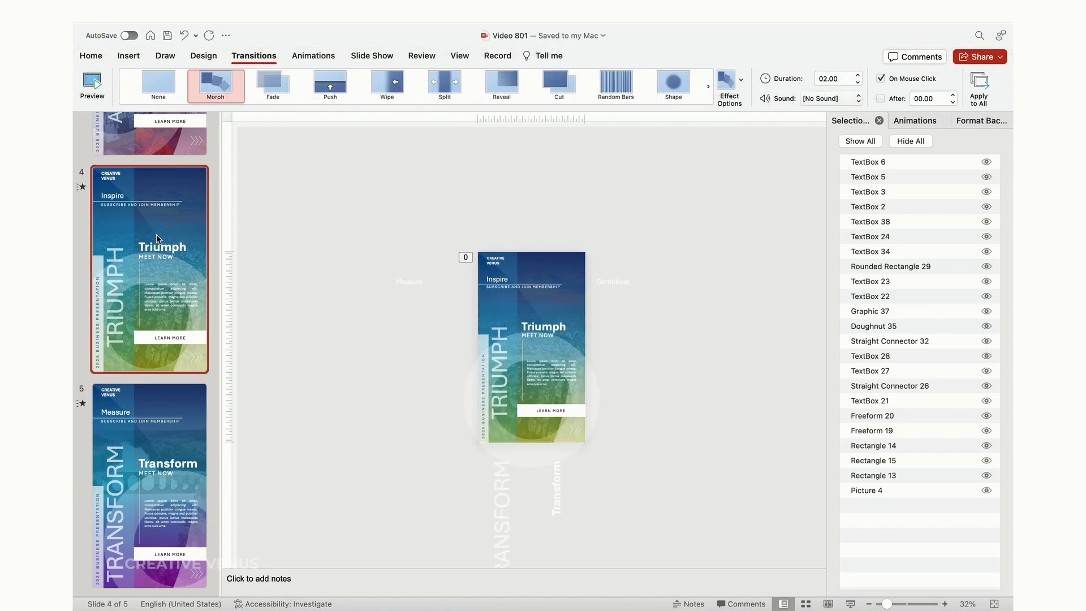
left_click(913, 120)
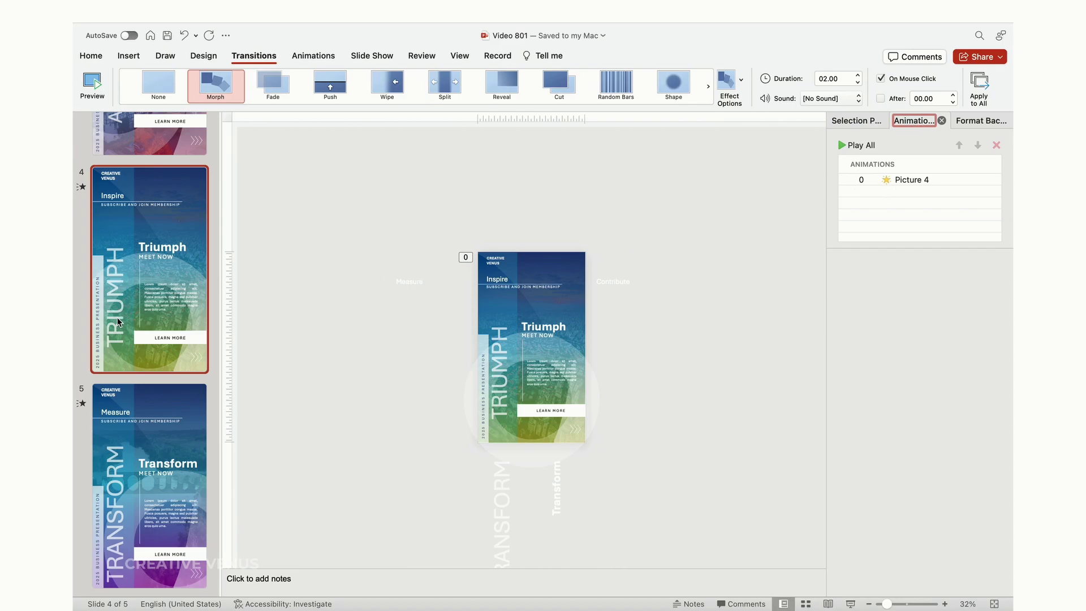
left_click(167, 434)
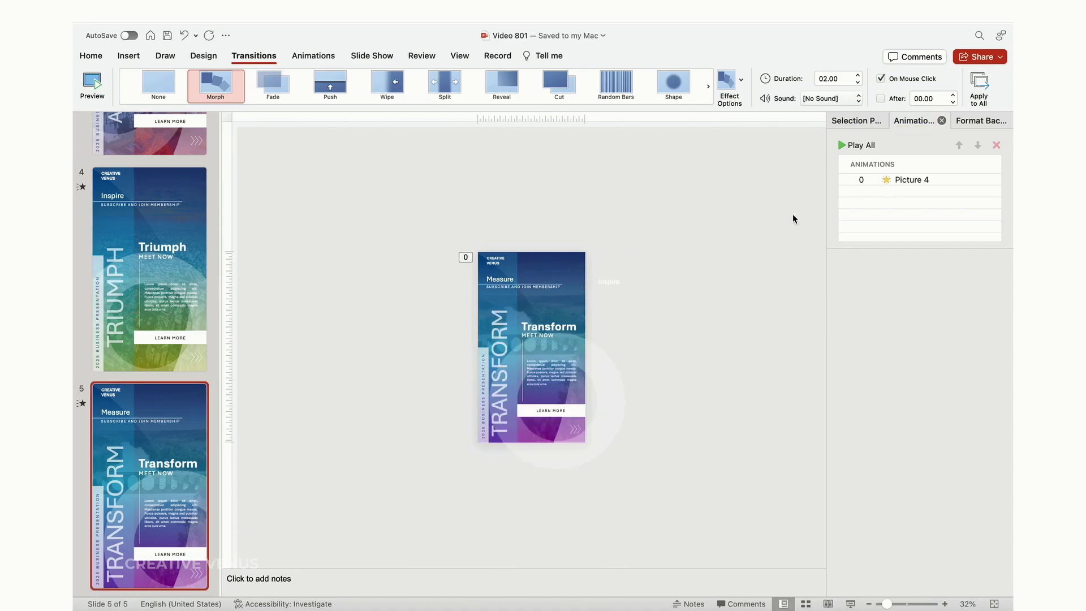
left_click(901, 182)
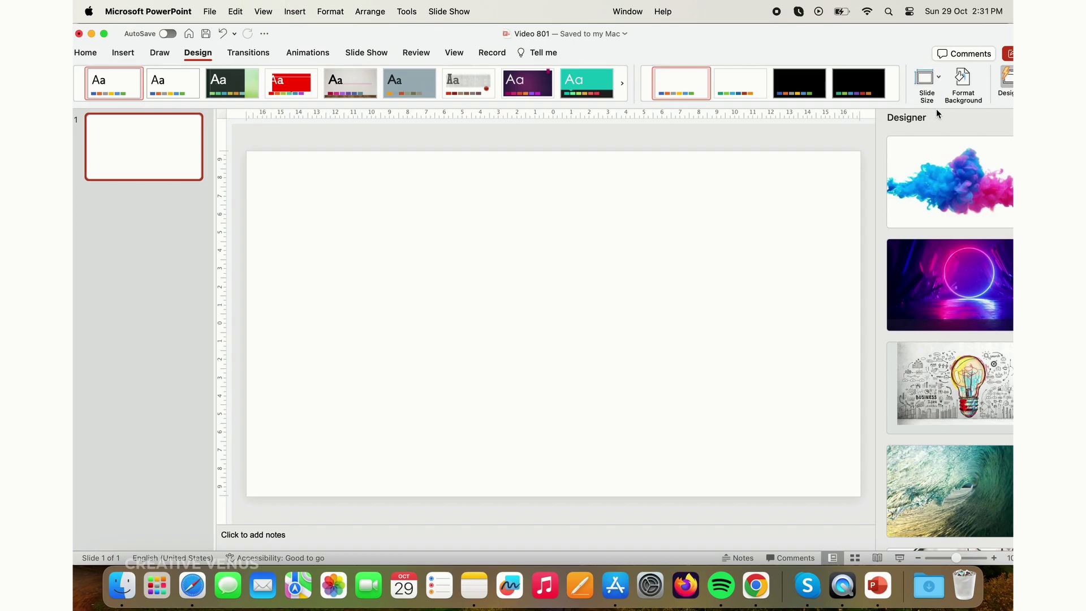
Set a custom portrait slide size of 19.05 × 33.87 cm, scaling content up.
left_click(940, 79)
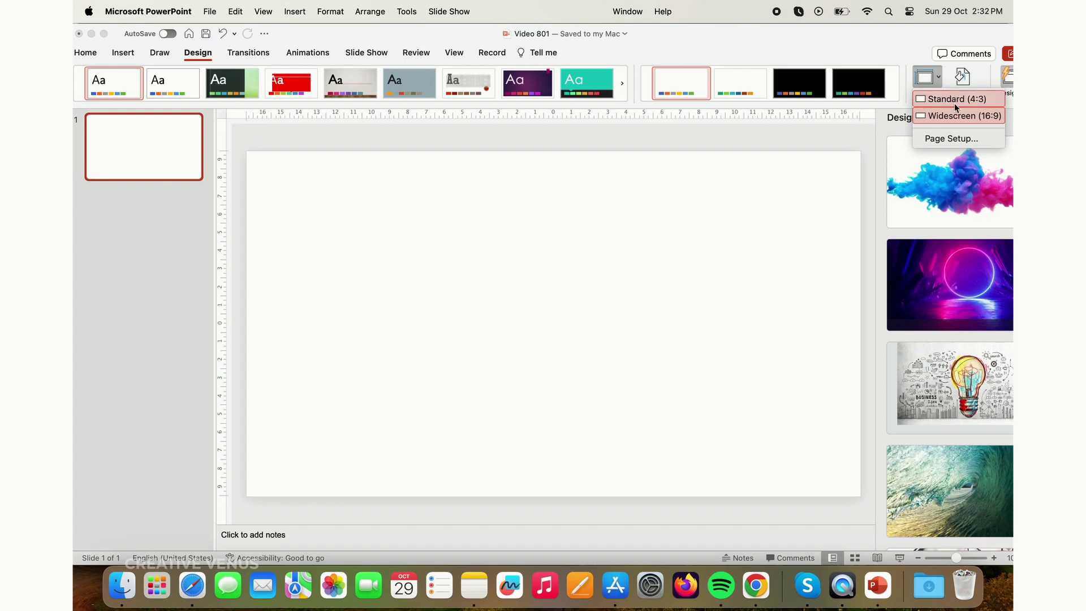
left_click(947, 138)
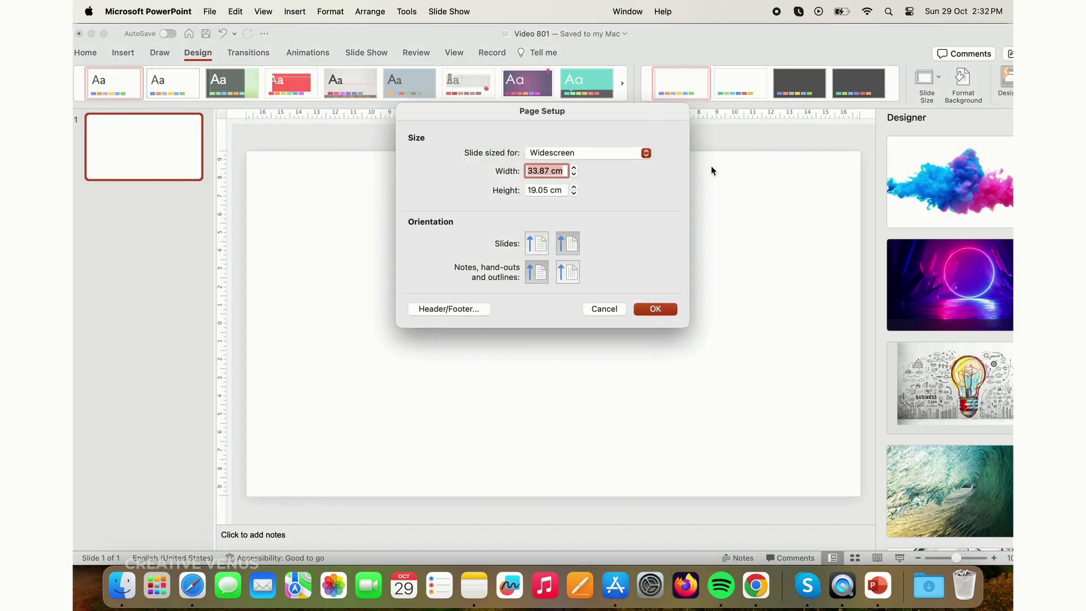
triple_click(563, 171)
left_click(550, 192)
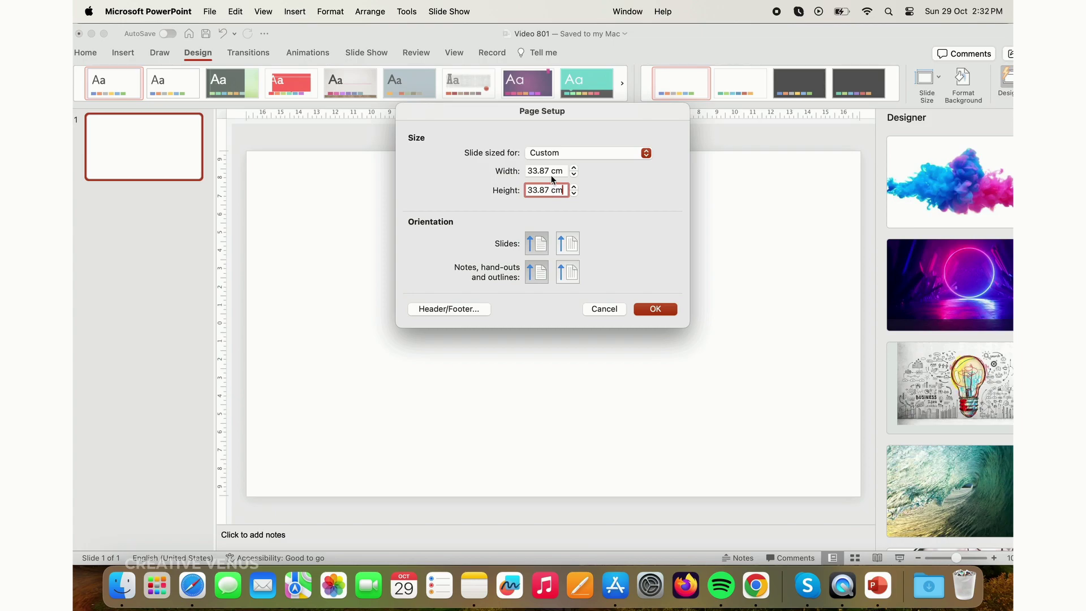
left_click(552, 171)
type("19")
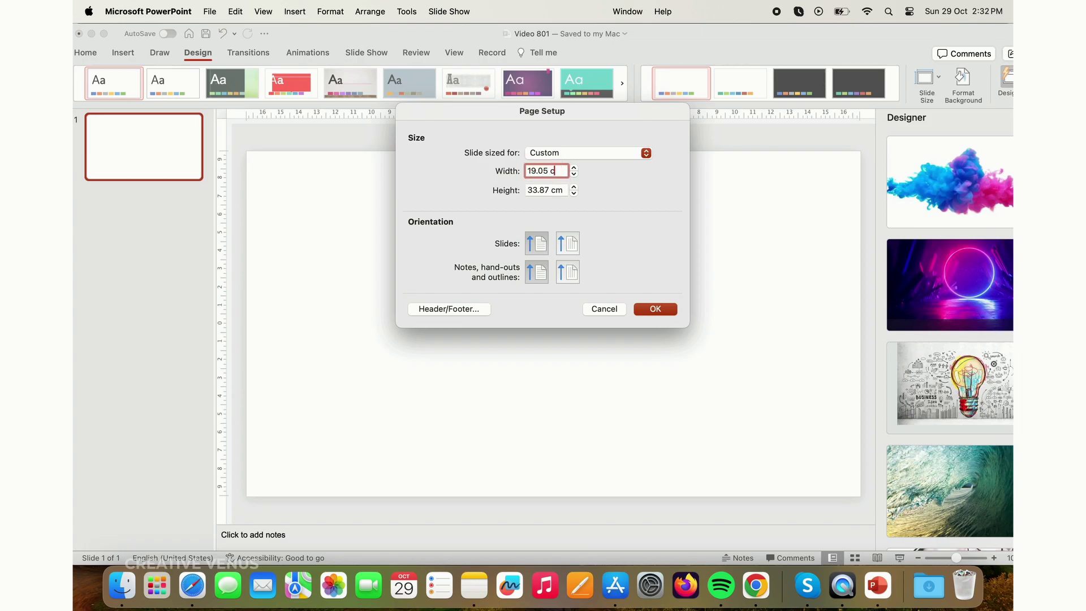
key("Return")
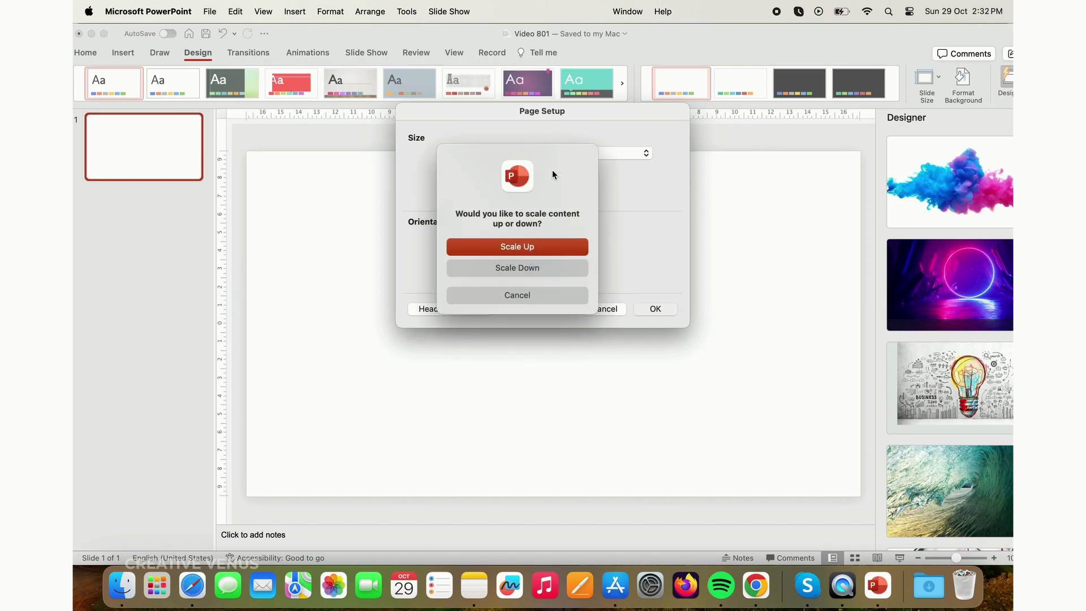
left_click(533, 250)
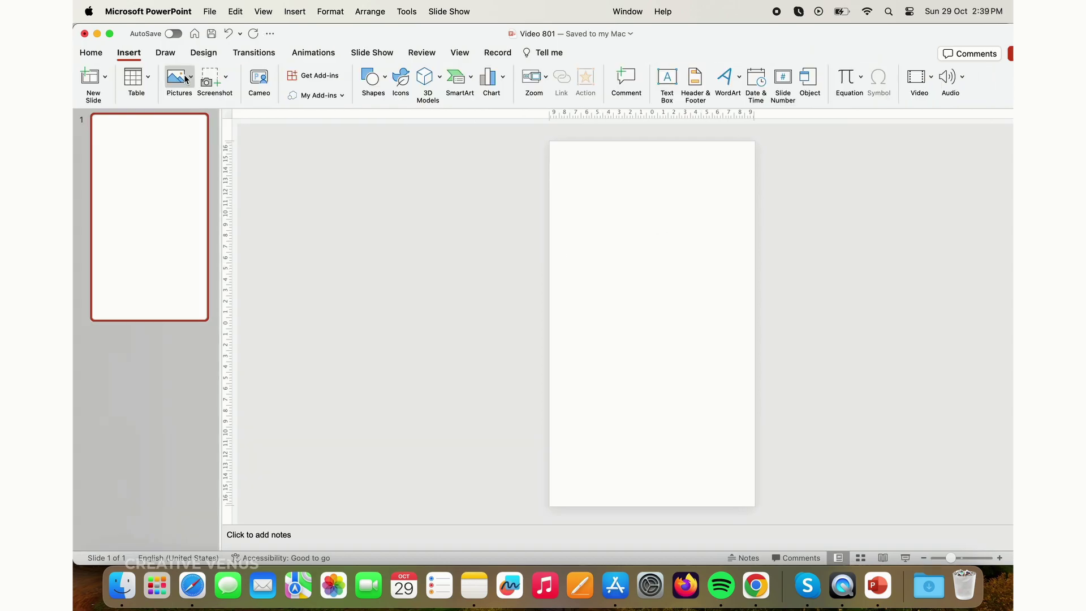
Bring up the Pictures options to add full-page city photos to the slides.
left_click(177, 76)
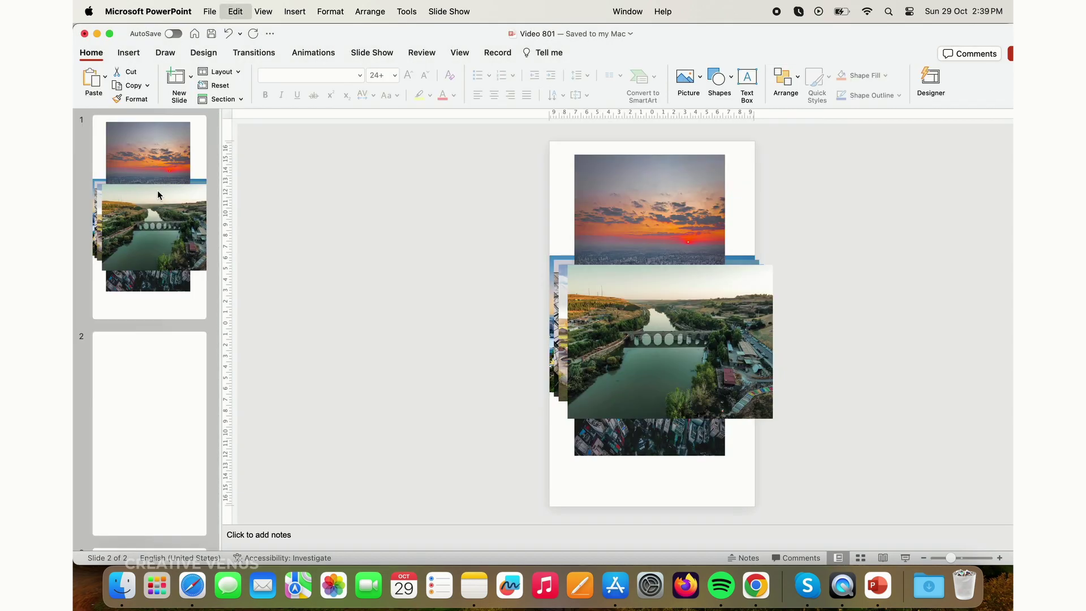
scroll(166, 329, "down", 10)
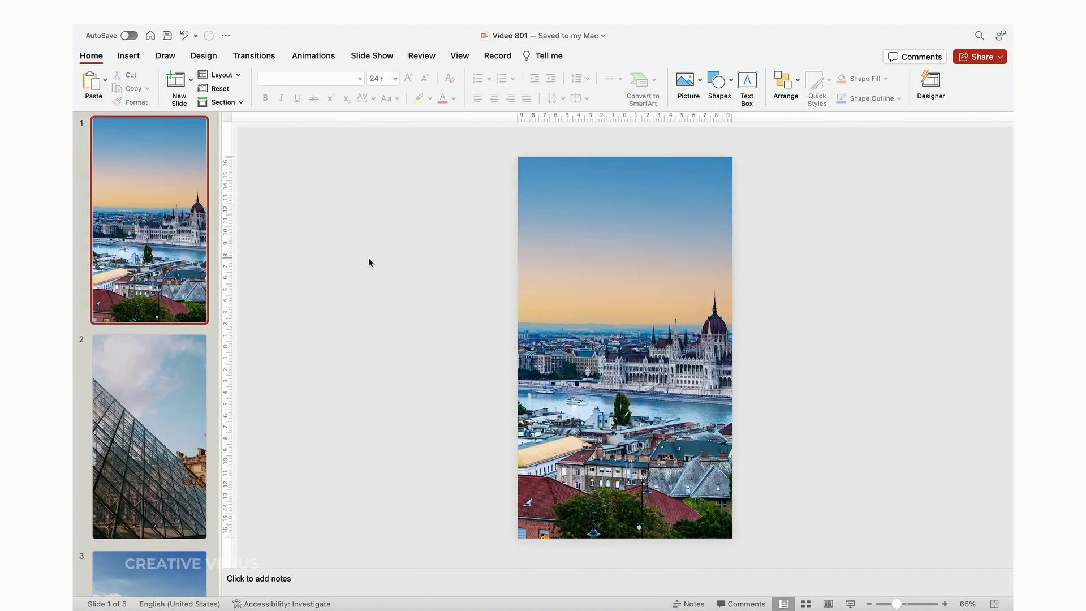
Draw a tall rectangle over slide 1's photo and make it mostly transparent.
left_click(128, 55)
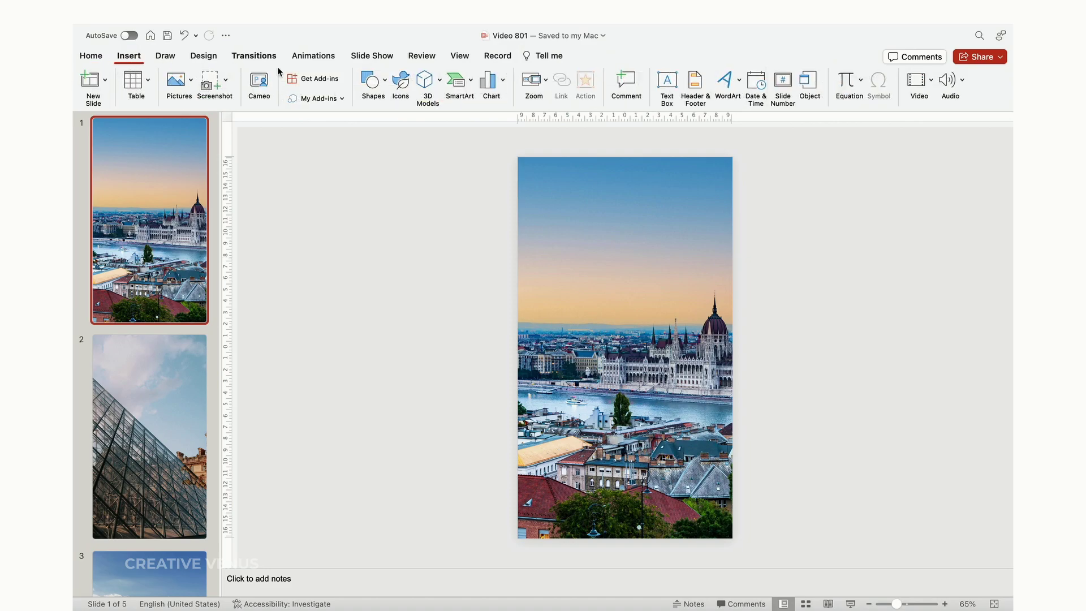
left_click(383, 88)
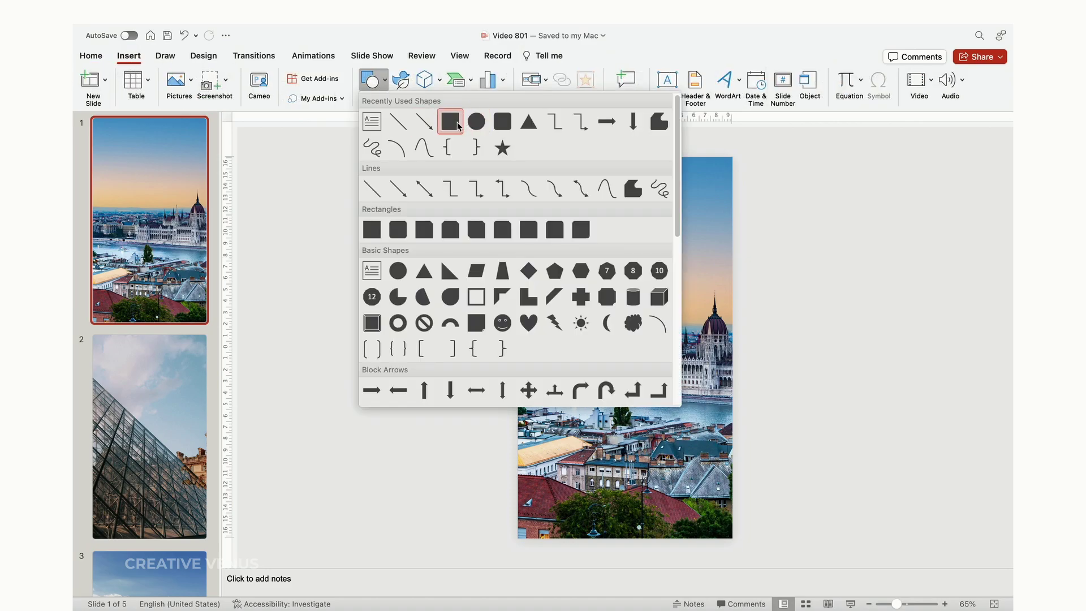
left_click(482, 128)
left_click_drag(520, 157, 602, 539)
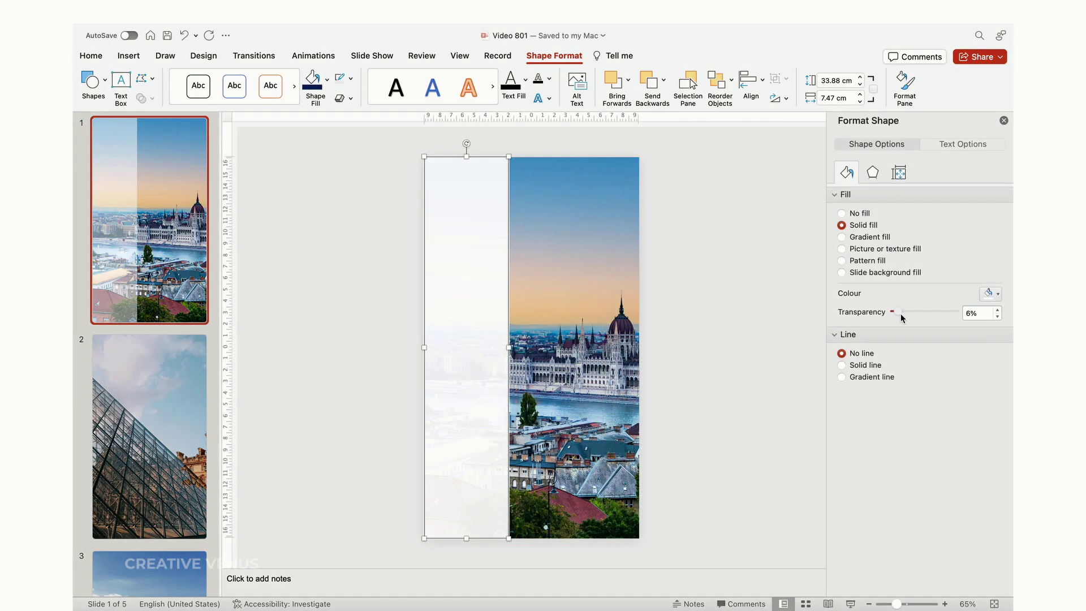
left_click_drag(901, 314, 934, 314)
Stretch the rectangle to the full slide width and fill it dark navy at about 69% transparency.
left_click(578, 346)
left_click(696, 300)
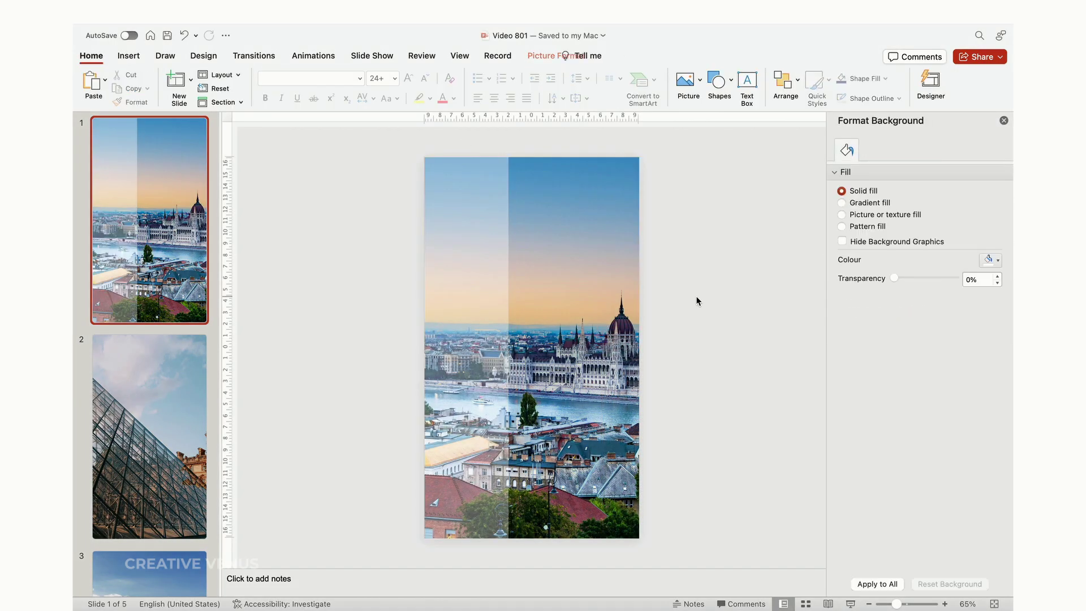
left_click(507, 301)
left_click_drag(508, 350, 639, 351)
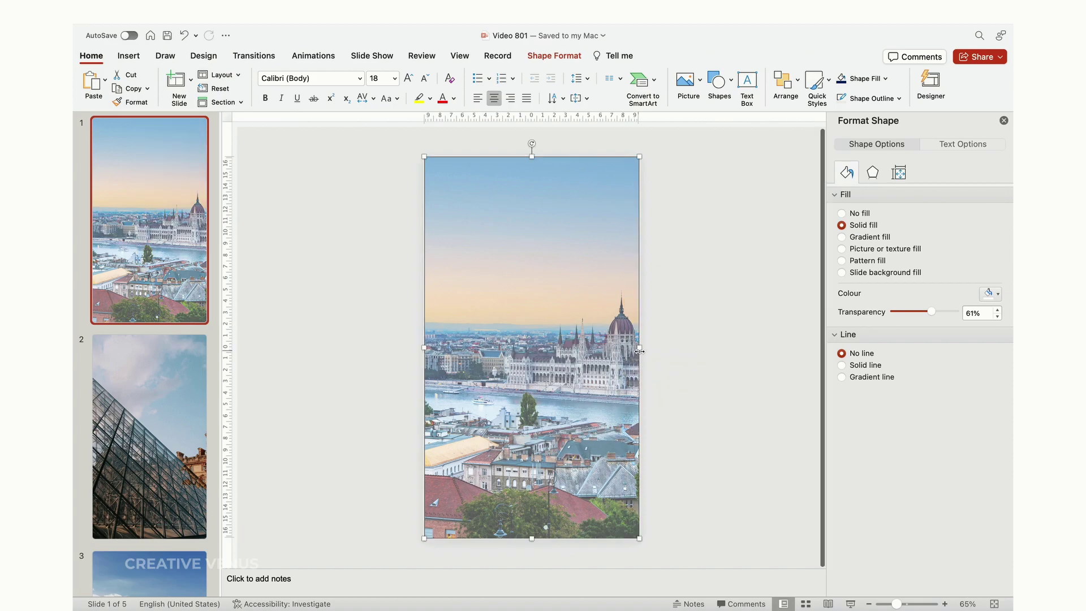
left_click(991, 294)
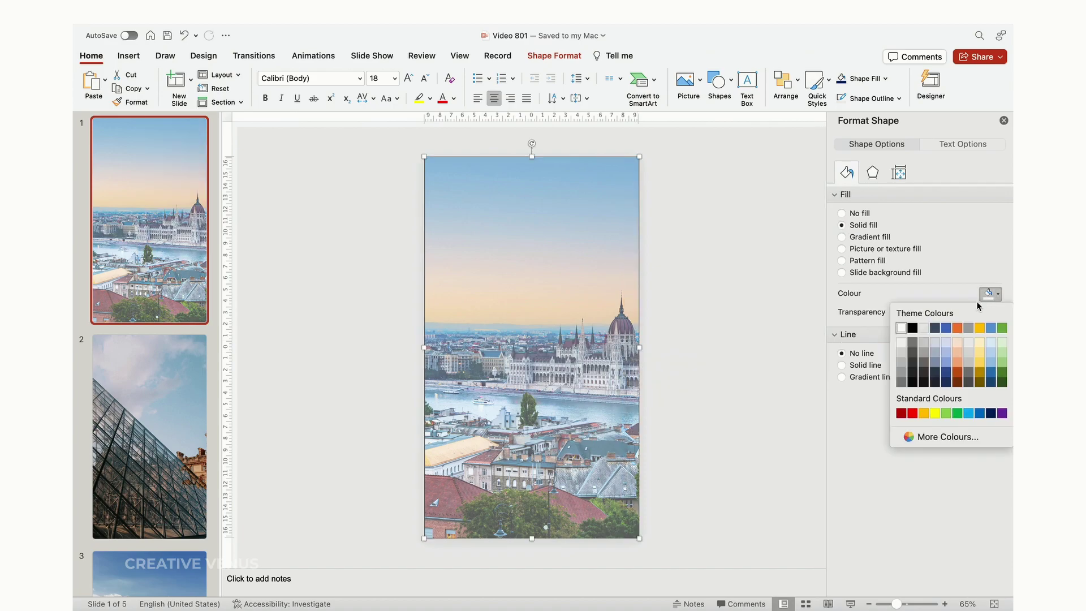
left_click(991, 413)
mouse_move(932, 316)
left_mouse_down()
mouse_move(945, 313)
mouse_move(919, 313)
mouse_move(937, 316)
left_mouse_up()
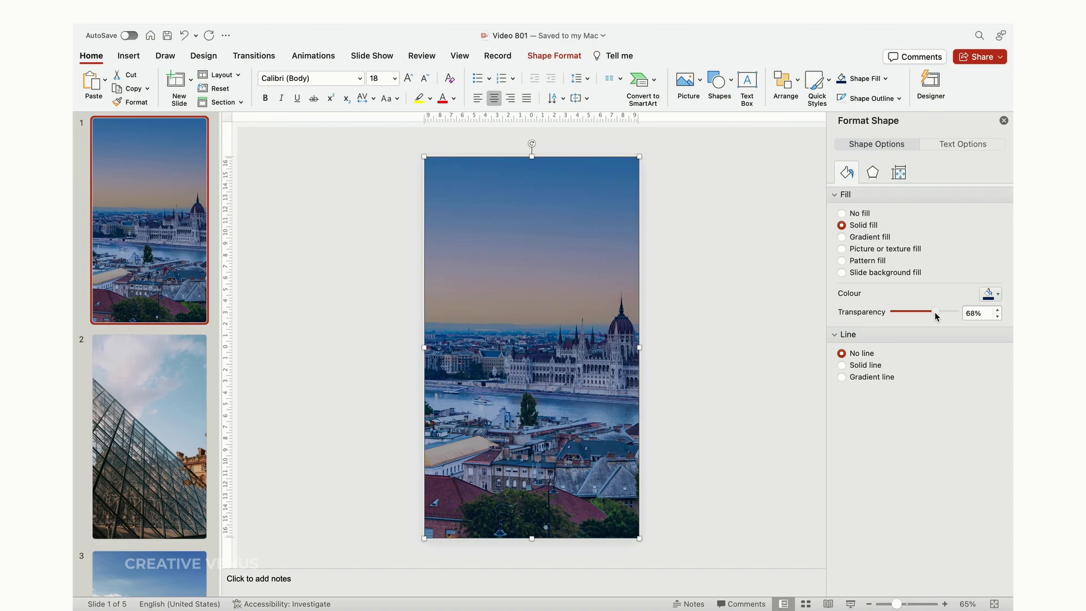
Draw a narrow rectangle down slide 1's left edge with no outline and translucent white fill.
left_click(745, 325)
left_click(129, 56)
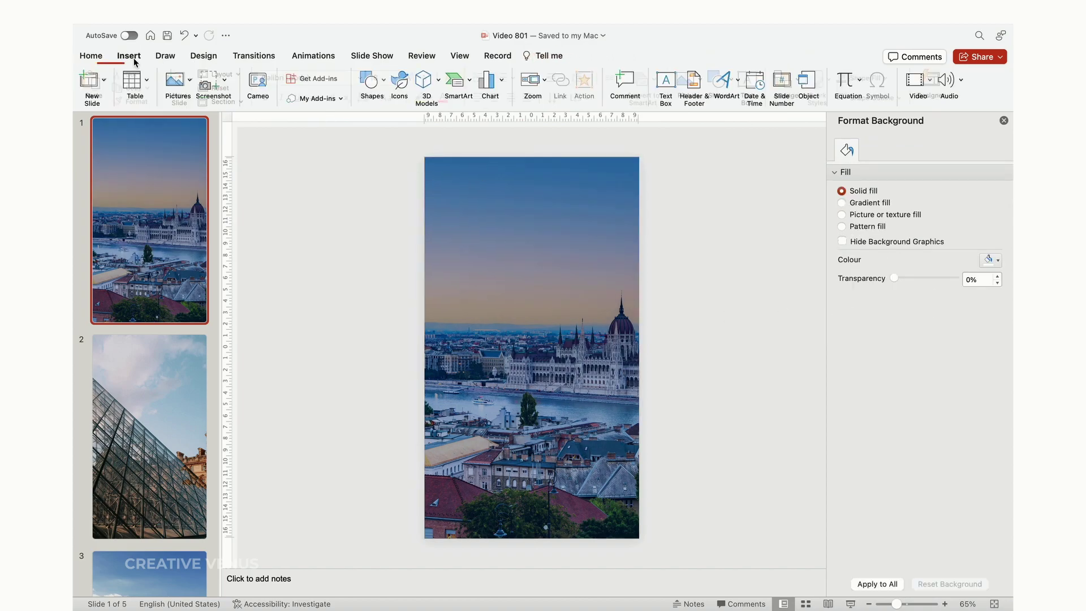
left_click(383, 85)
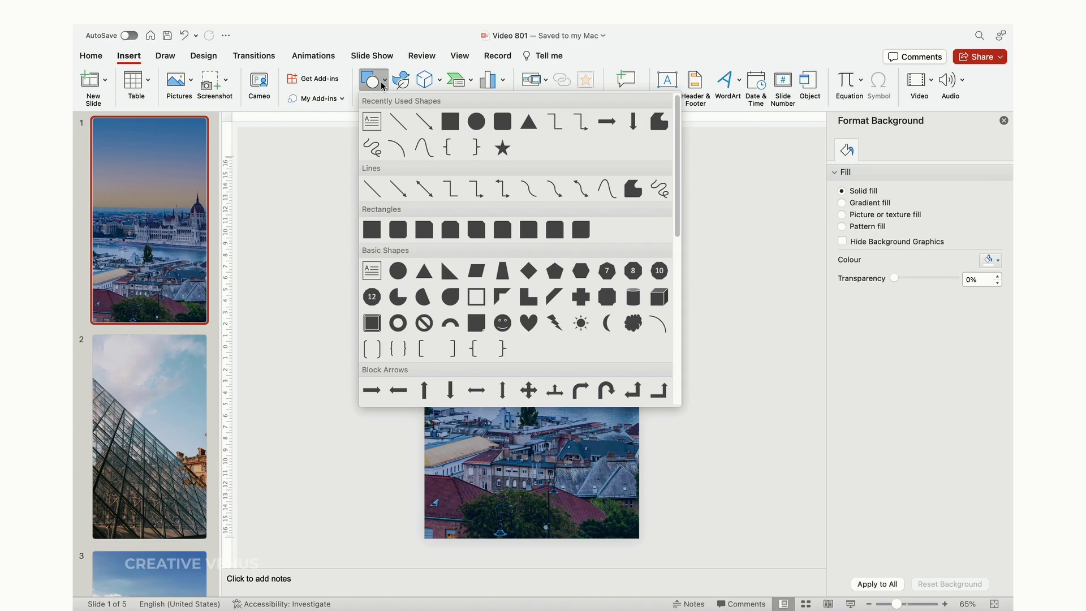
left_click(456, 129)
mouse_move(425, 158)
left_mouse_down()
mouse_move(508, 434)
mouse_move(501, 538)
left_mouse_up()
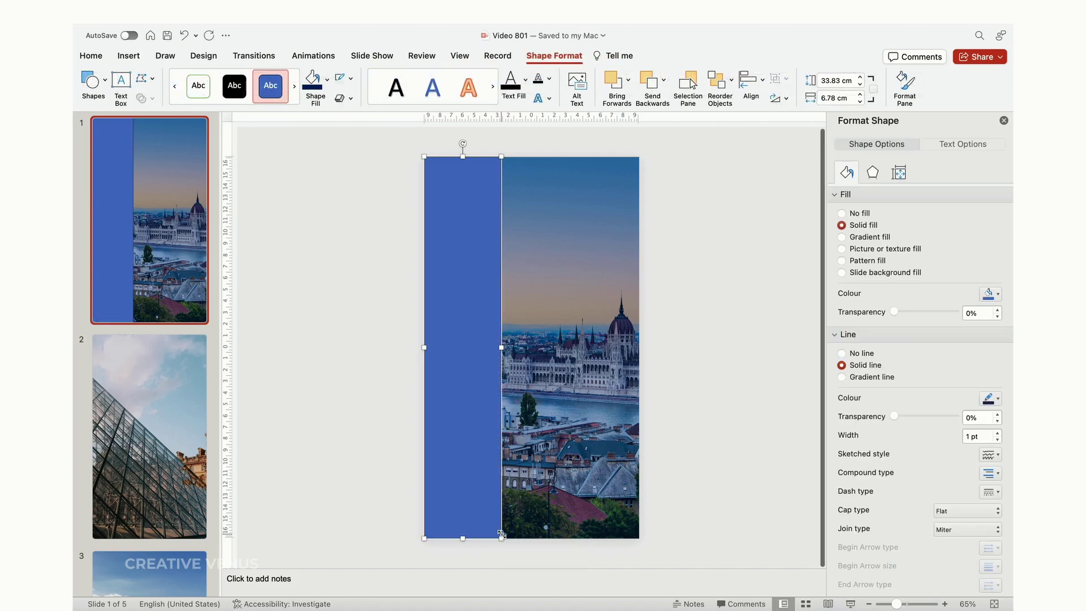
left_click(861, 354)
left_click(996, 297)
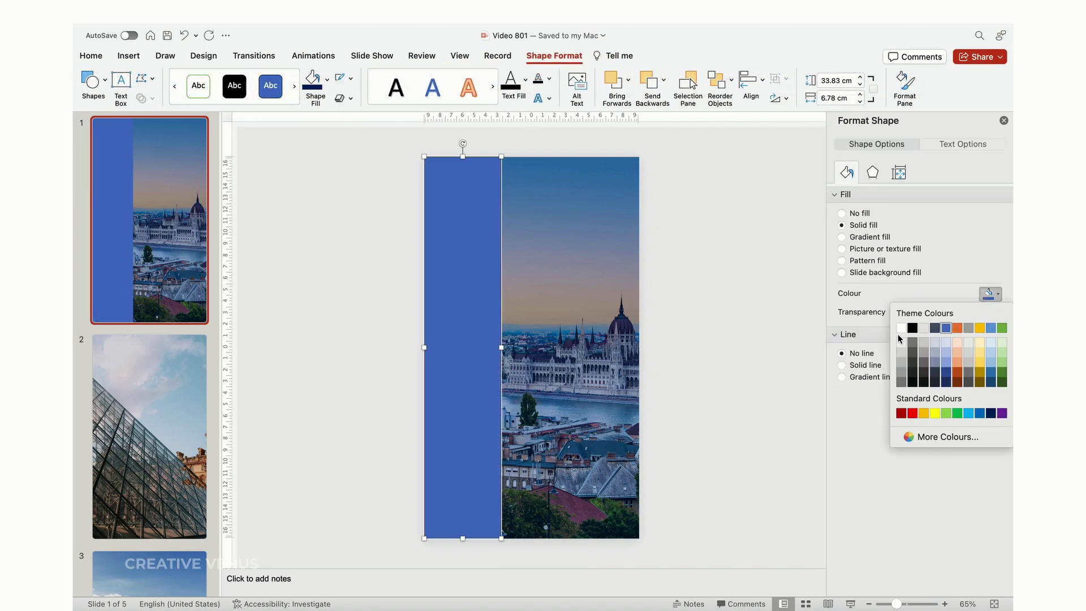
left_click(901, 328)
left_click_drag(894, 312, 932, 315)
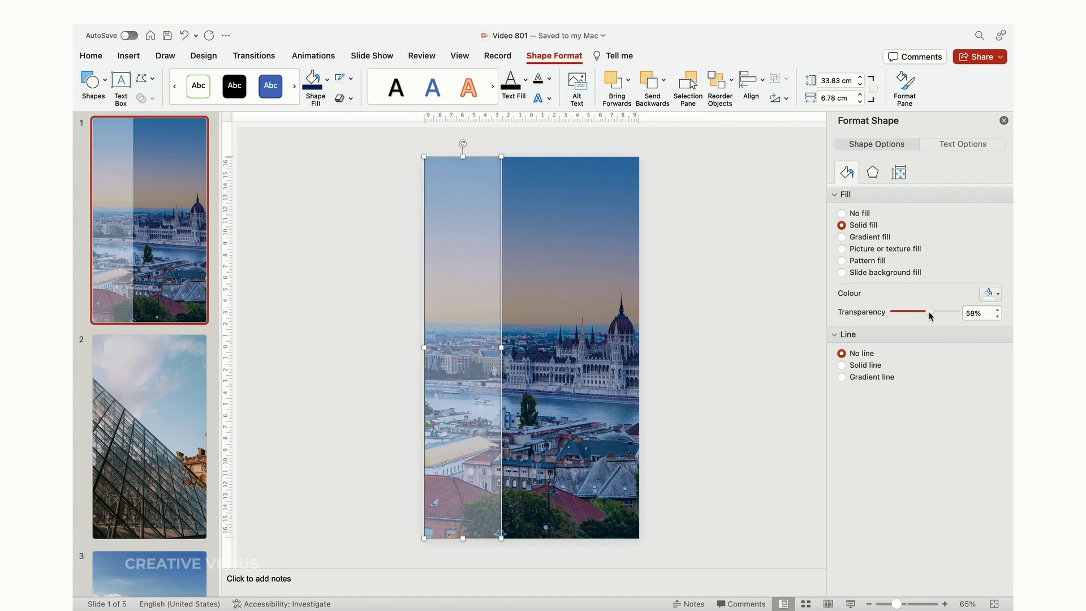
Resize the white strip to about 5.91 cm wide and set its transparency to 44%.
left_click(749, 367)
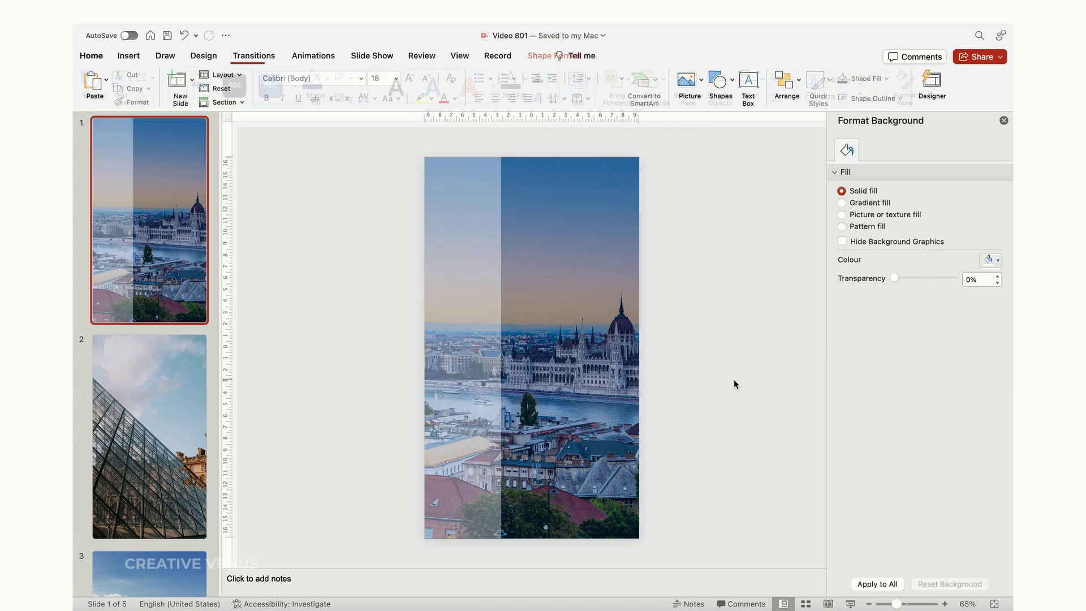
left_click(498, 374)
left_click_drag(501, 348, 435, 343)
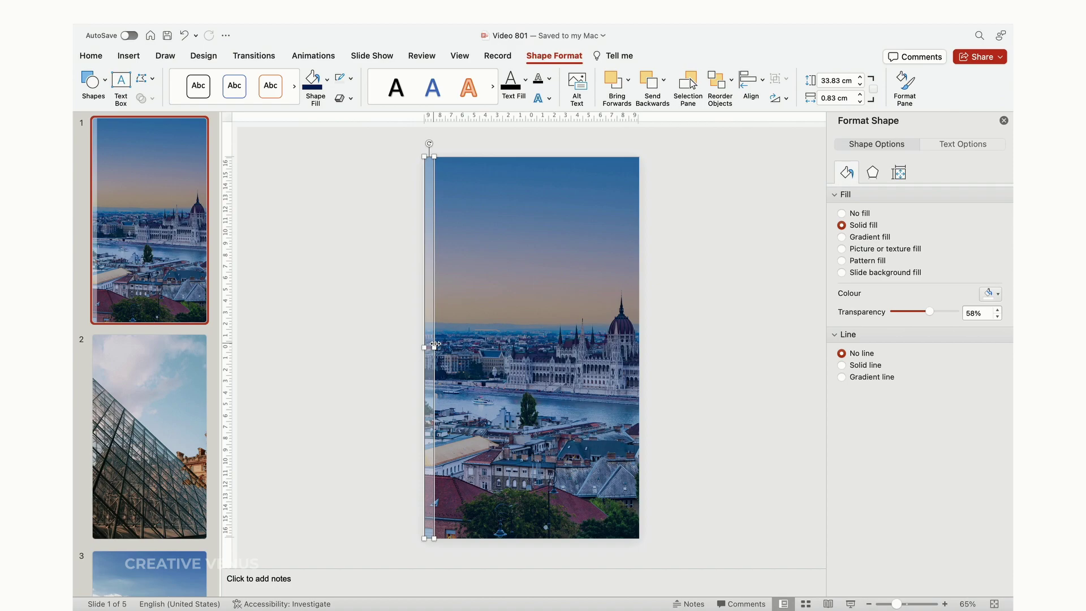
key("super+d")
key("super+z")
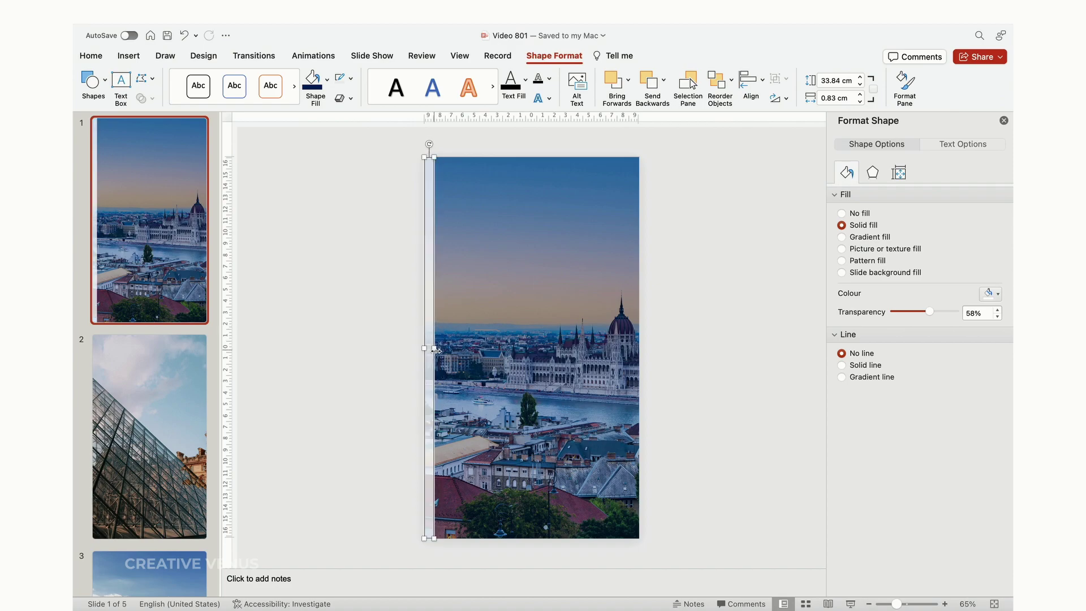
left_click_drag(434, 348, 355, 352)
scroll(437, 351, "up", 5)
key("Escape")
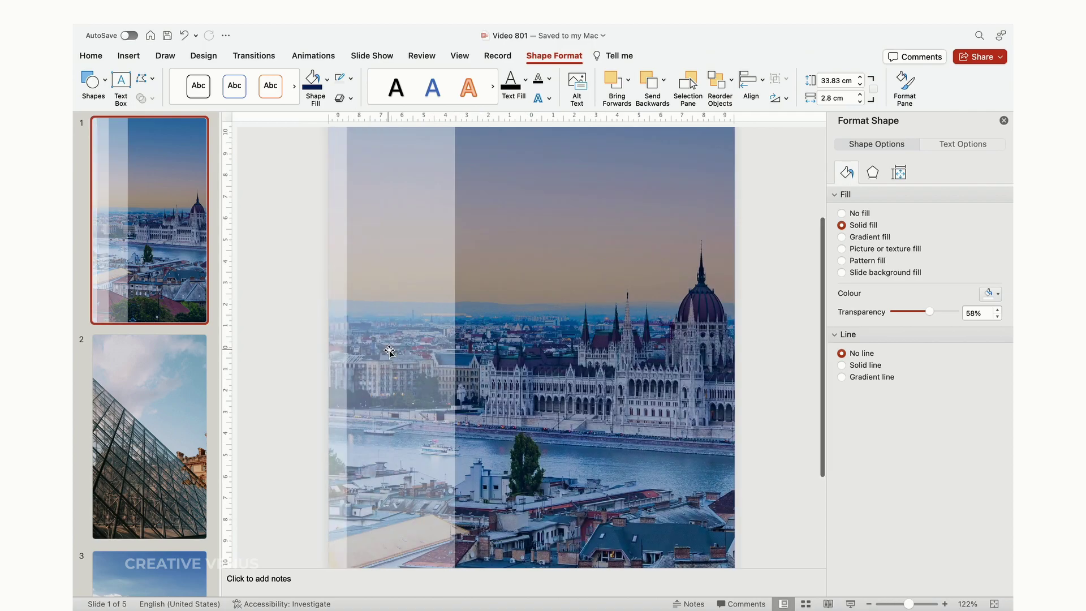
key("Escape")
left_click(342, 359)
left_click(308, 367)
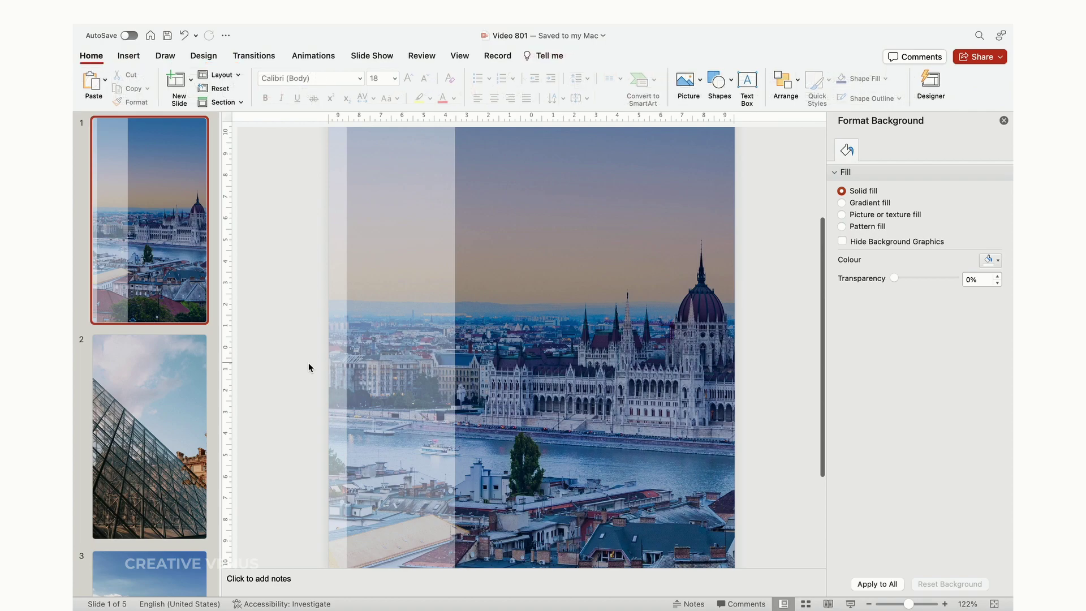
scroll(307, 358, "down", 5)
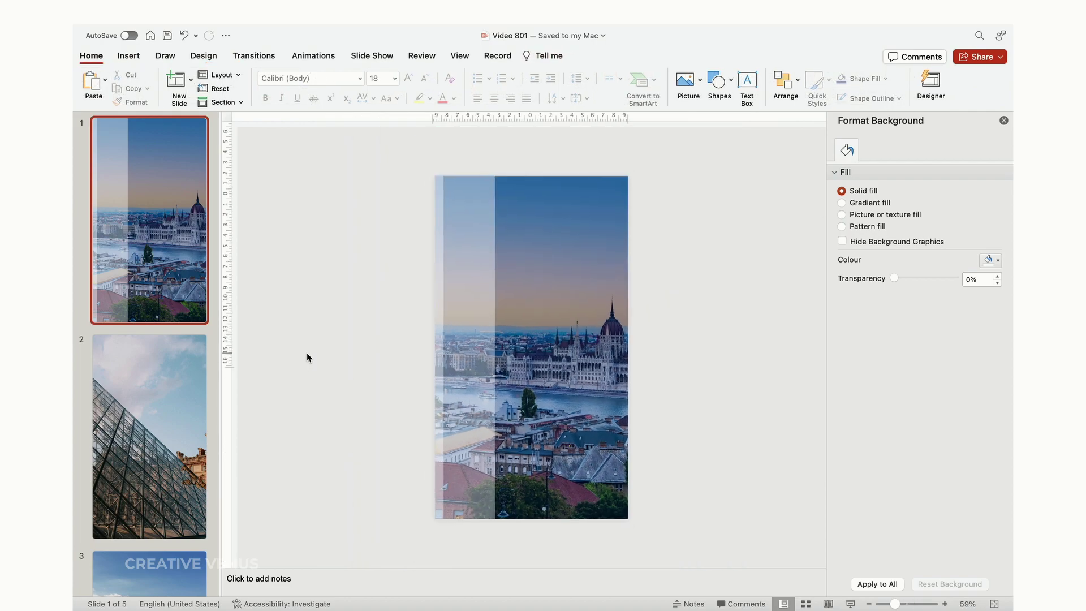
left_click(475, 340)
left_click_drag(919, 310, 920, 309)
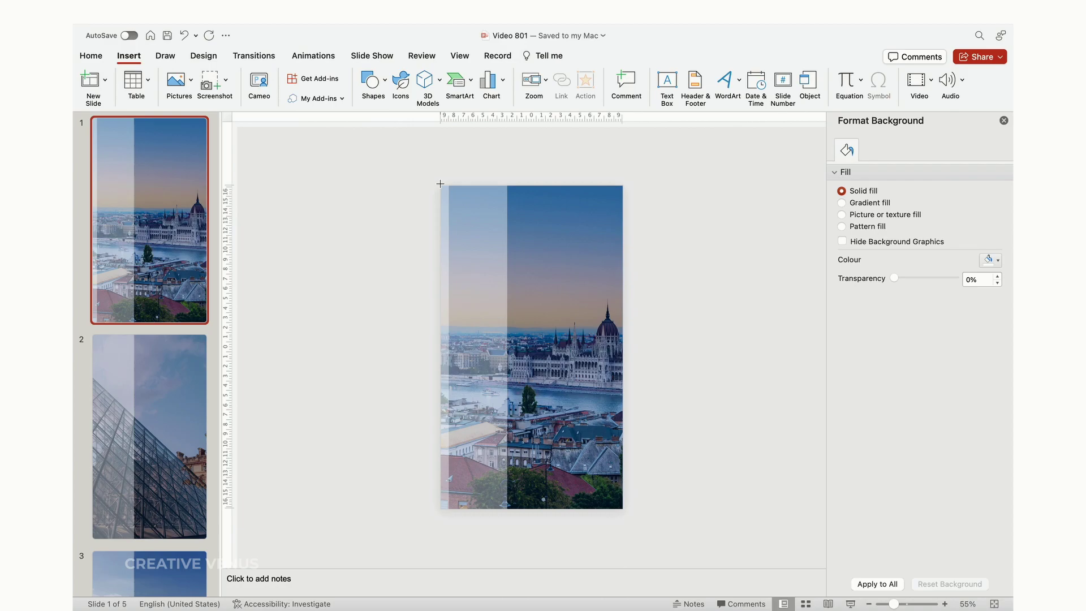
Draw a full-slide rectangle without outline and give it a 270° gradient fill.
left_click_drag(441, 186, 622, 509)
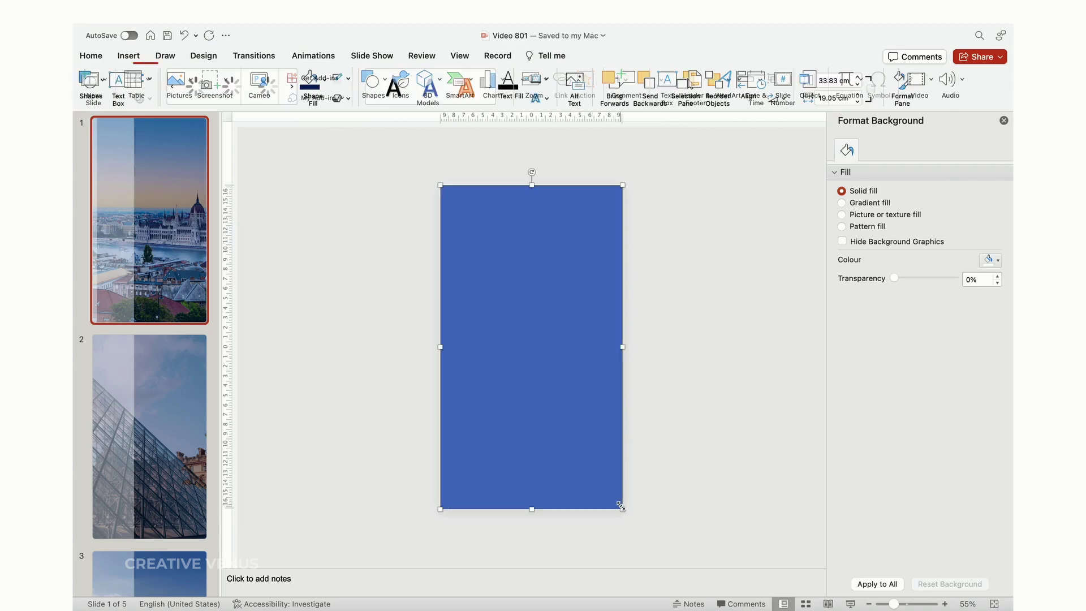
left_click(855, 354)
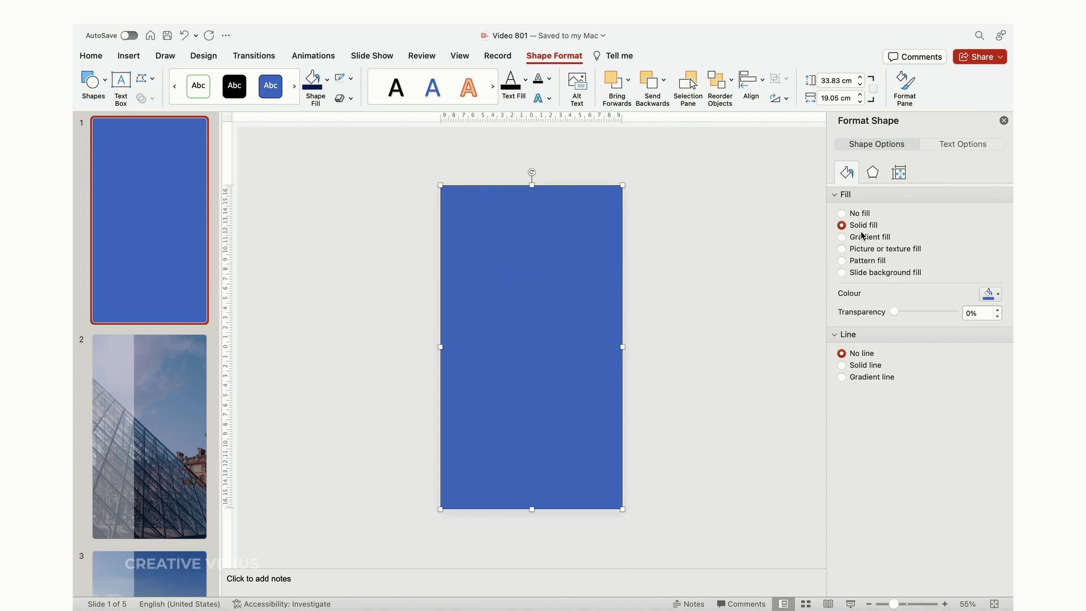
left_click(843, 237)
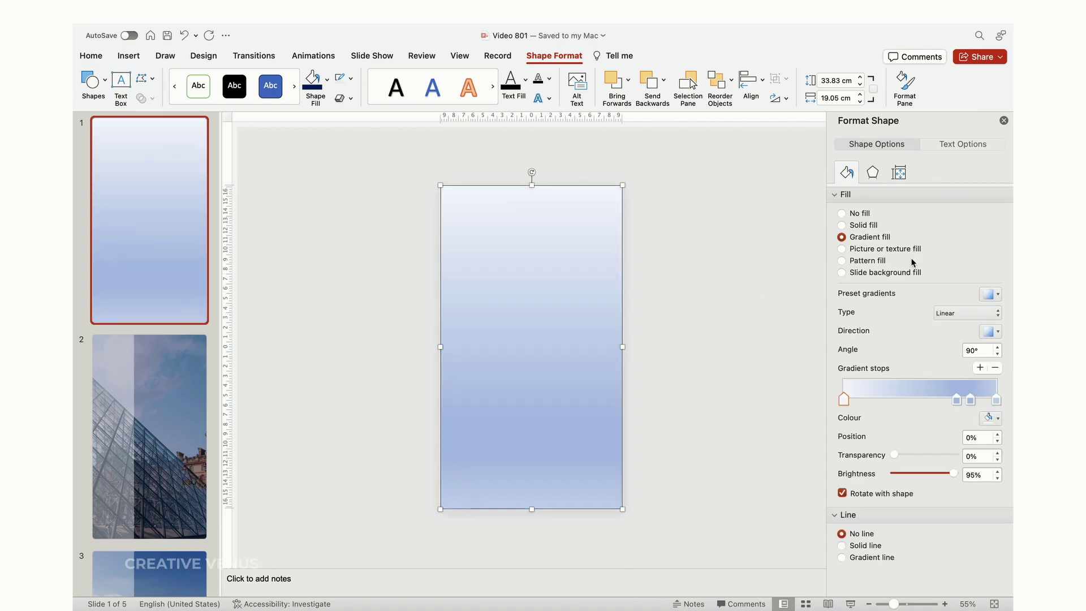
left_click(991, 335)
left_click(912, 383)
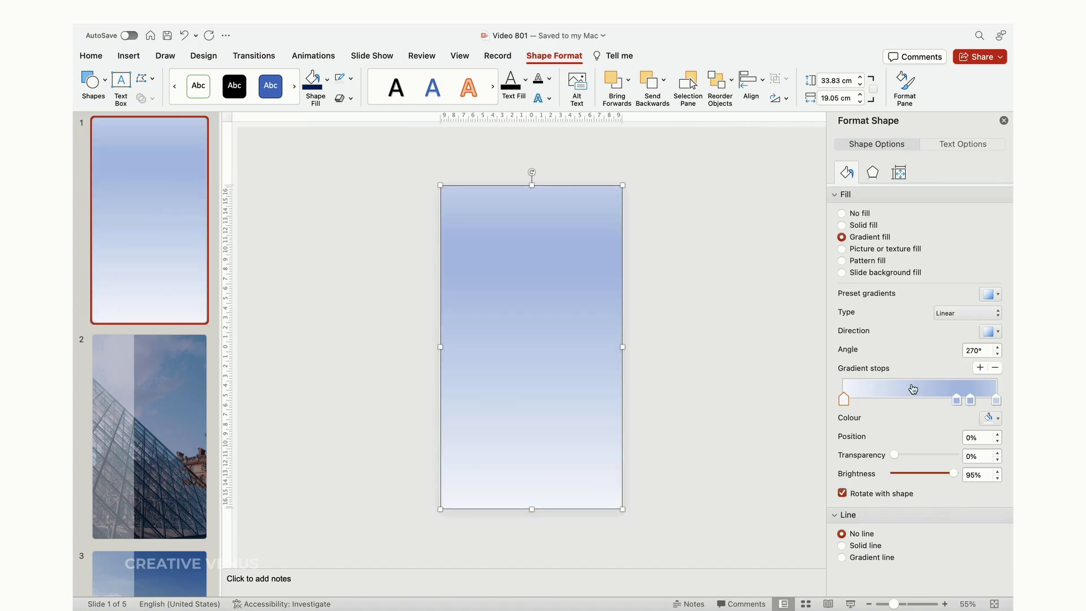
Reduce the gradient to two white stops, making the left stop 100% transparent.
left_click(997, 401)
left_click(996, 369)
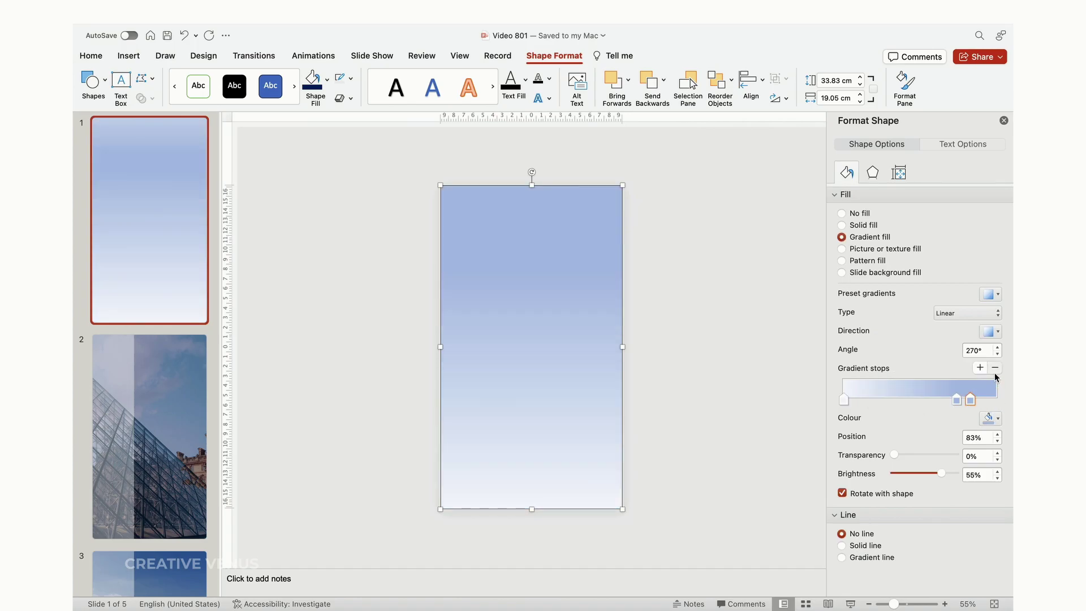
left_click(995, 369)
left_click_drag(958, 400, 997, 400)
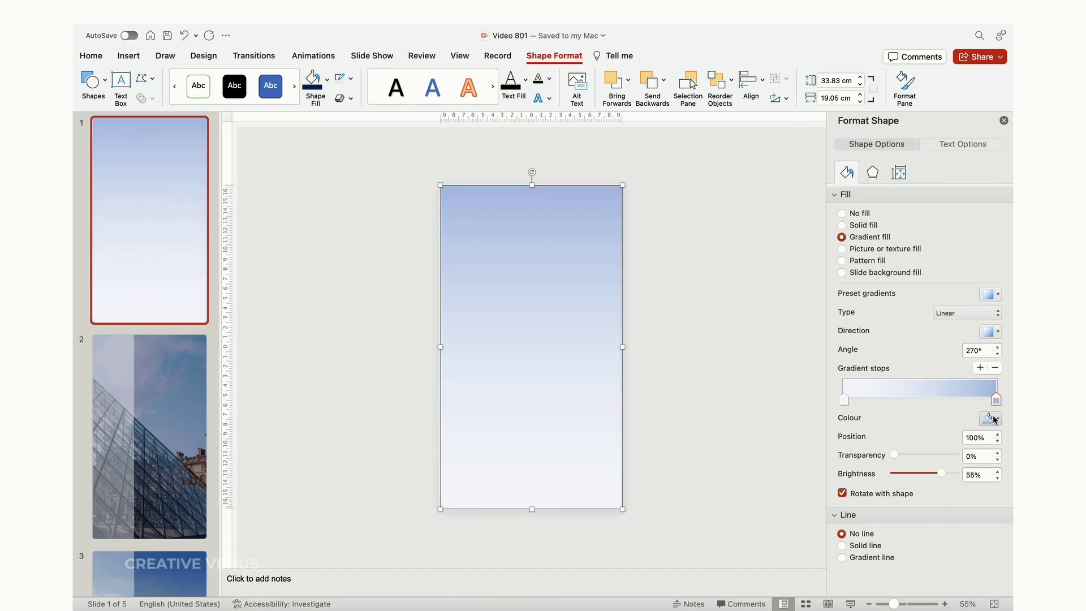
left_click(995, 419)
left_click(901, 452)
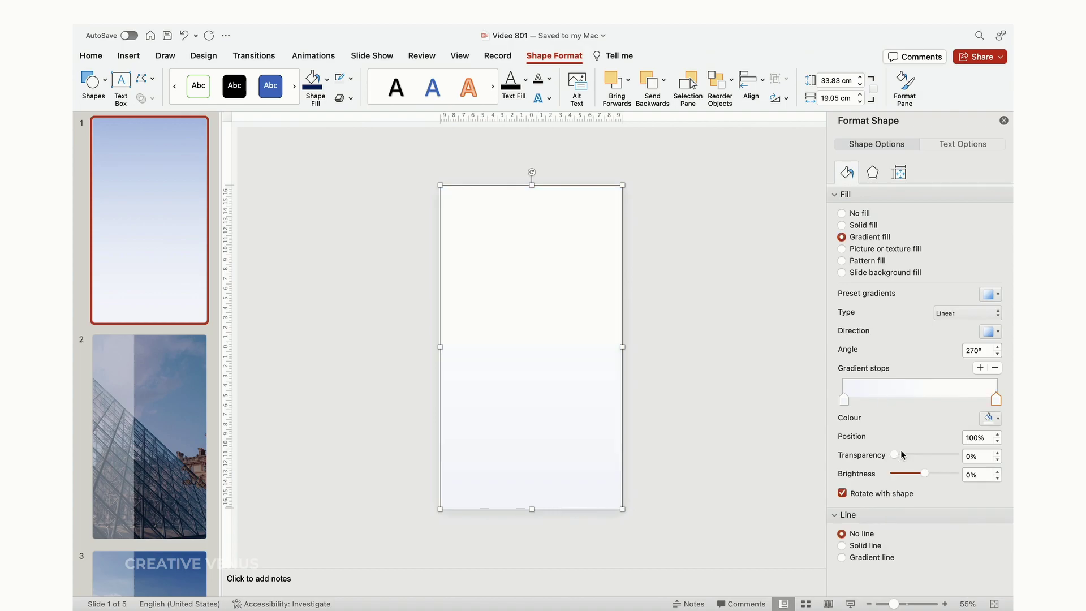
left_click(843, 400)
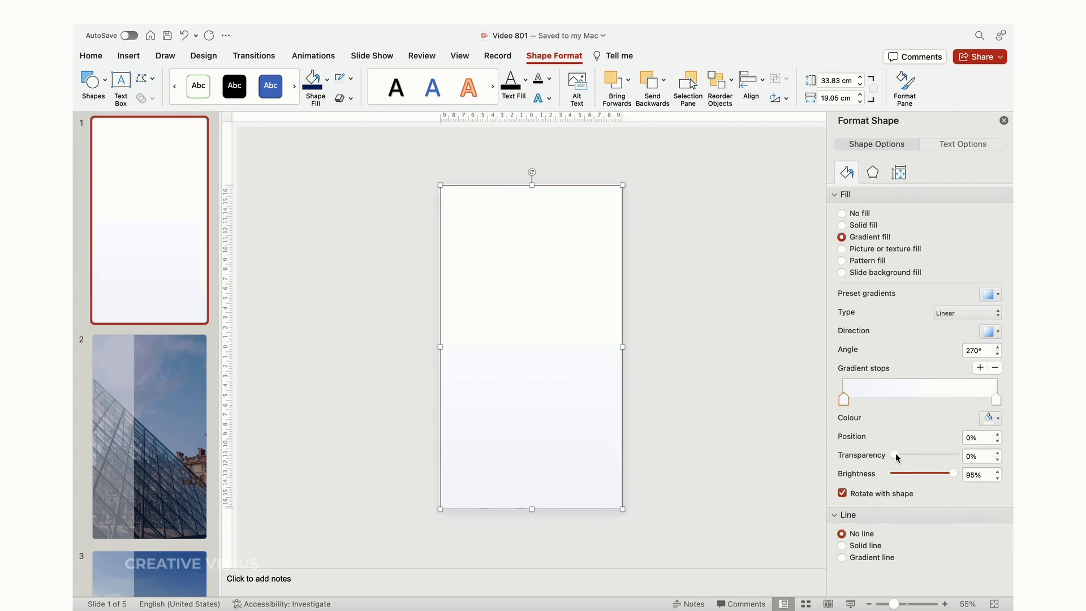
left_click_drag(896, 456, 991, 464)
left_click(748, 355)
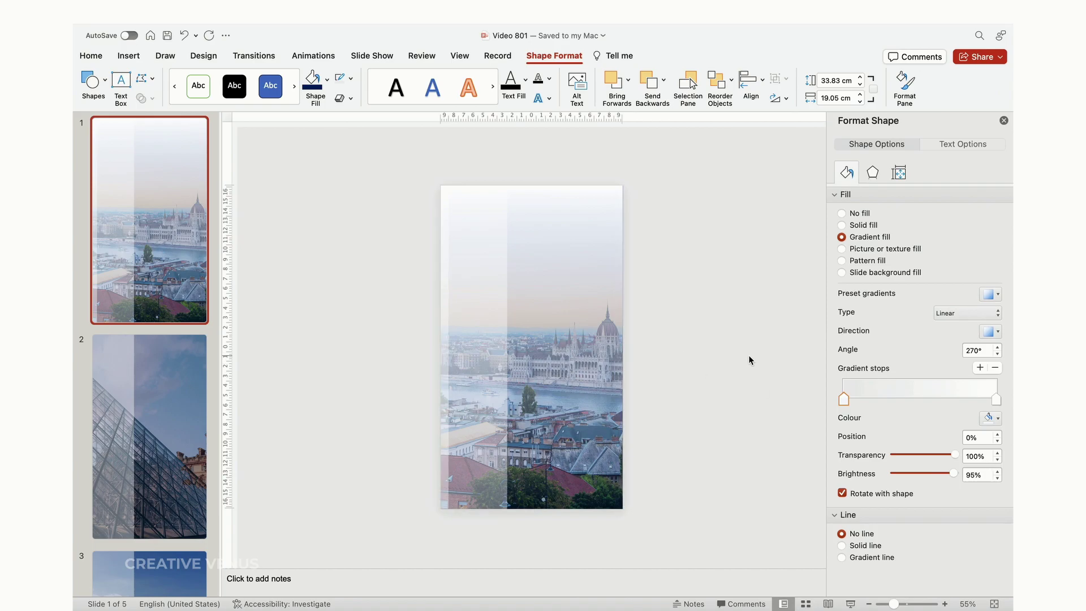
Draw a large oval, then tilt, widen and position it over the gradient rectangle.
left_click(136, 60)
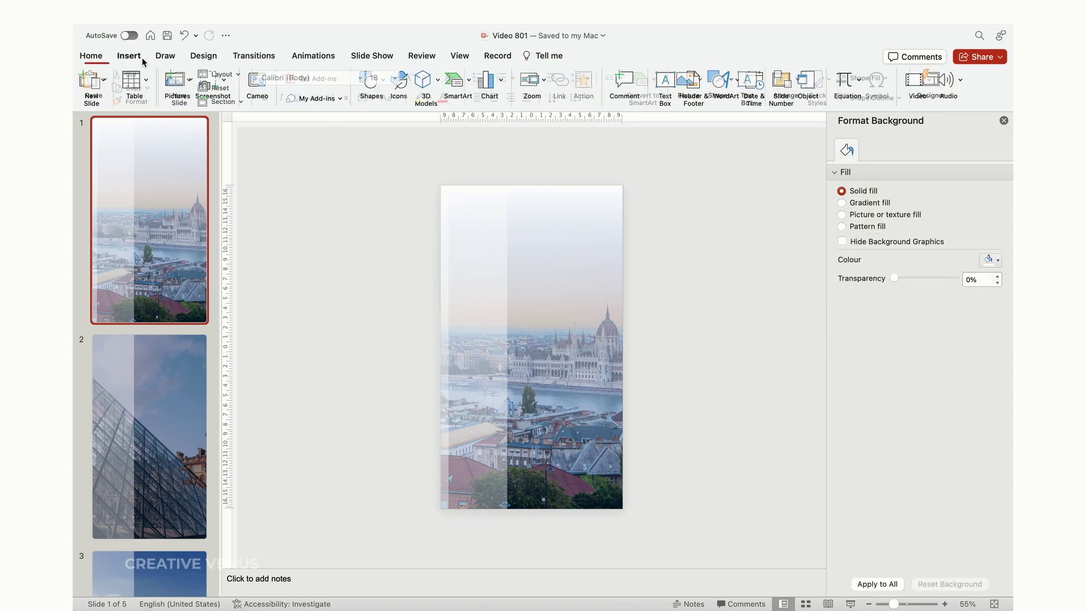
left_click(383, 90)
left_click(475, 117)
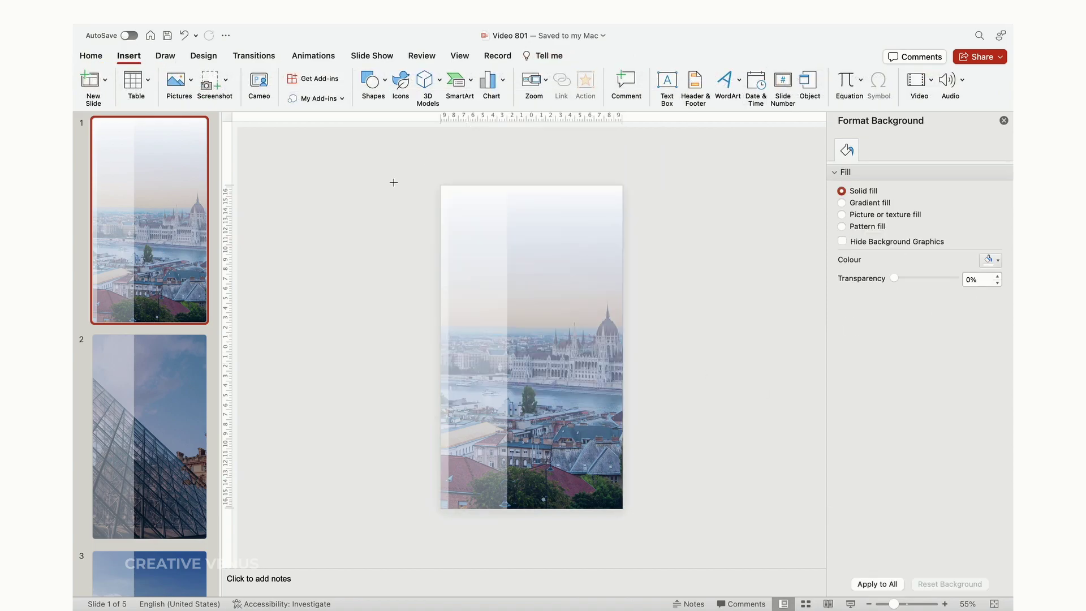
left_click_drag(361, 184, 658, 601)
left_click_drag(509, 174, 430, 300)
left_click_drag(343, 217, 311, 187)
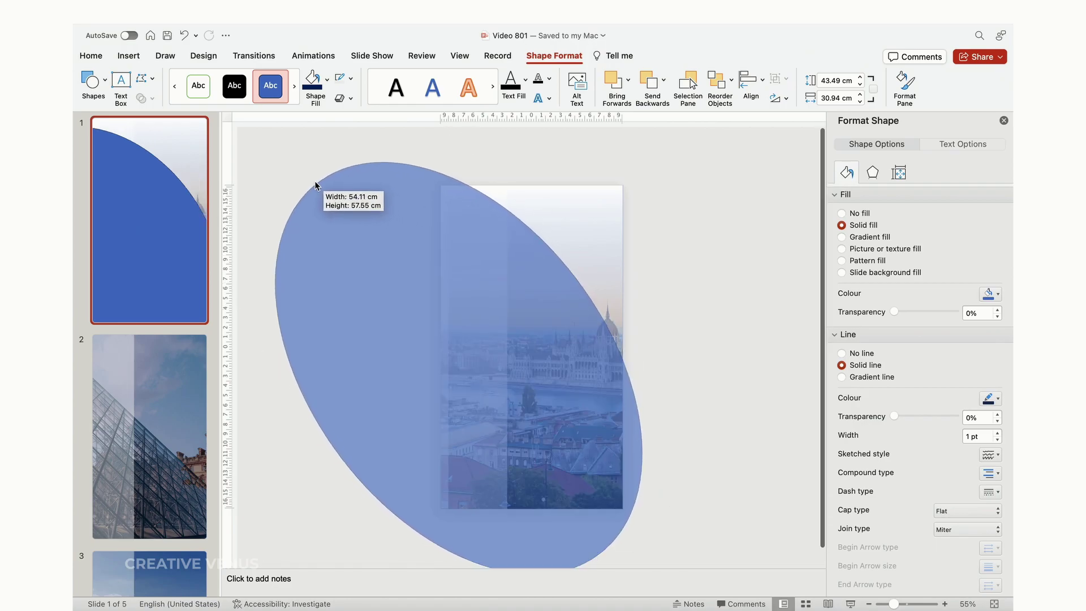
left_click_drag(518, 291, 523, 315)
Subtract the oval from the gradient rectangle with Merge Shapes.
left_click(585, 221)
left_click(419, 195, "shift")
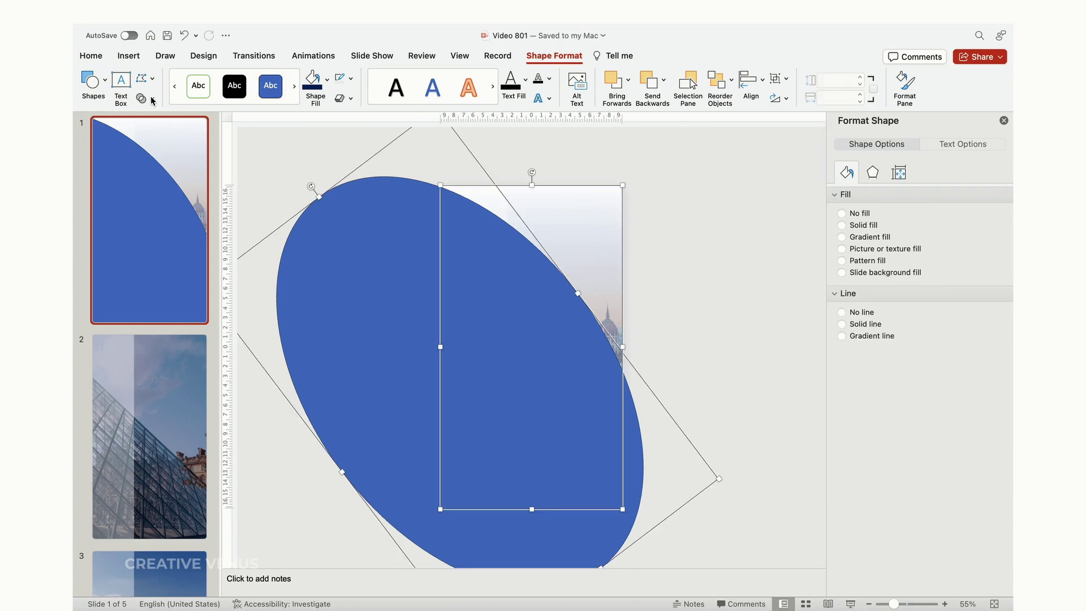
left_click(152, 100)
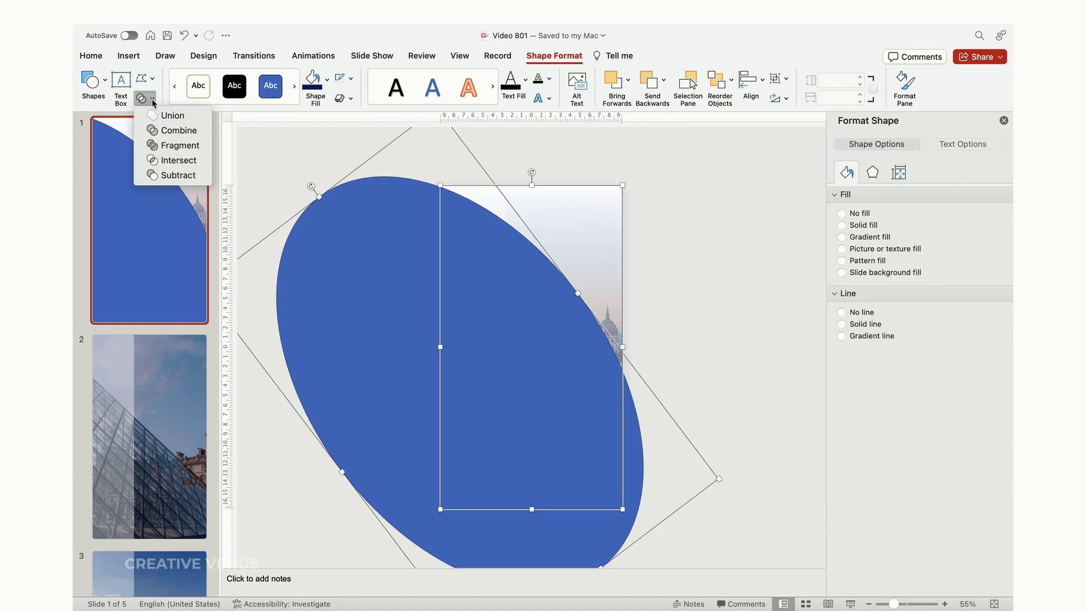
left_click(175, 175)
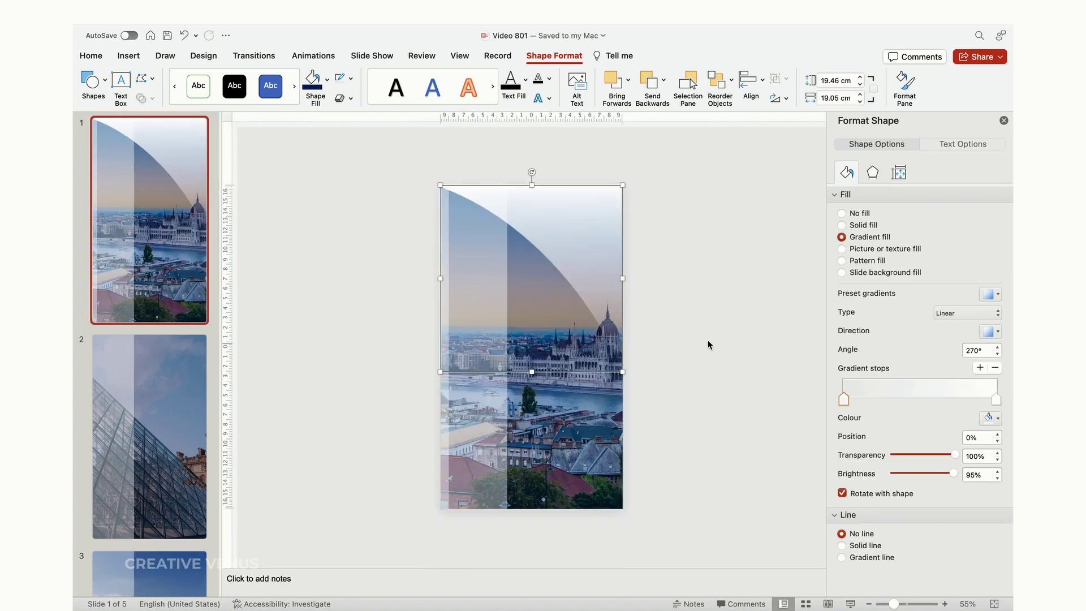
Move the first gradient stop inward, set the end stop to 41% transparency, and stretch the overlay to 31 cm tall.
left_click_drag(844, 399, 913, 403)
left_click(995, 400)
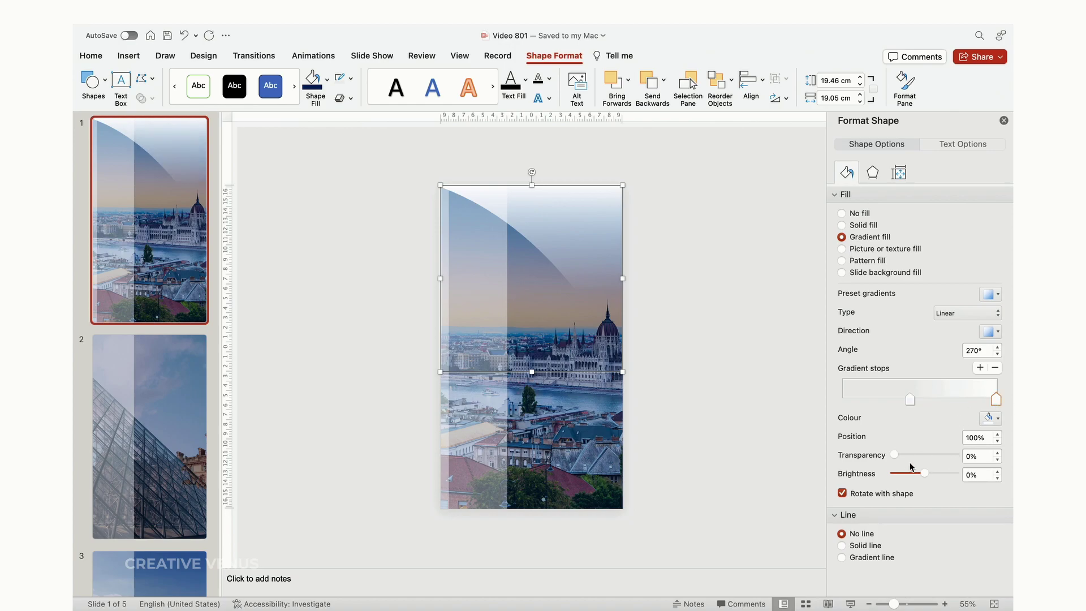
left_click_drag(897, 456, 922, 458)
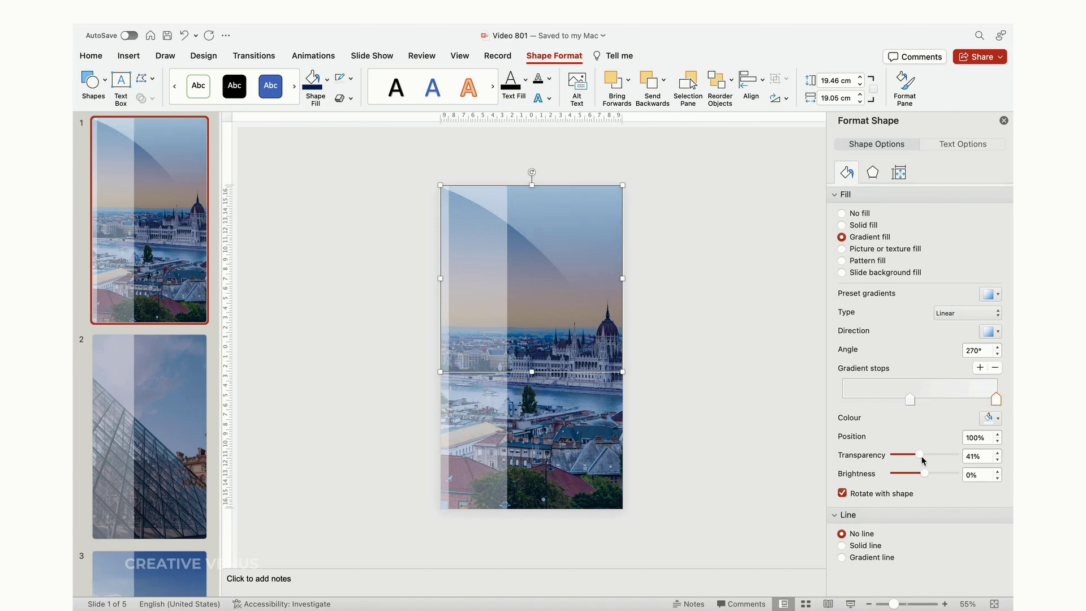
left_click(700, 300)
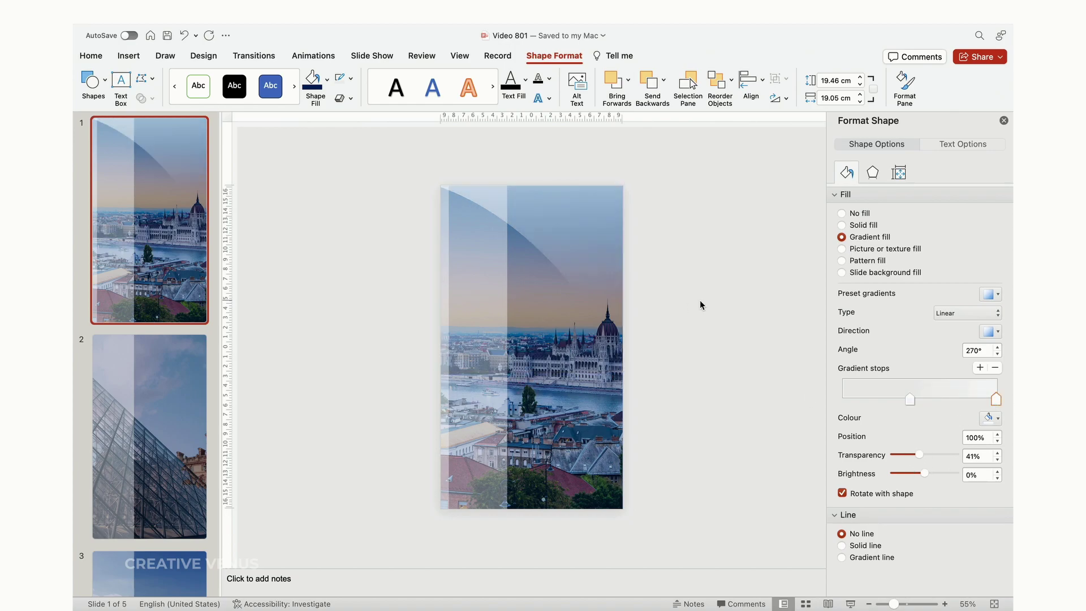
left_click(562, 226)
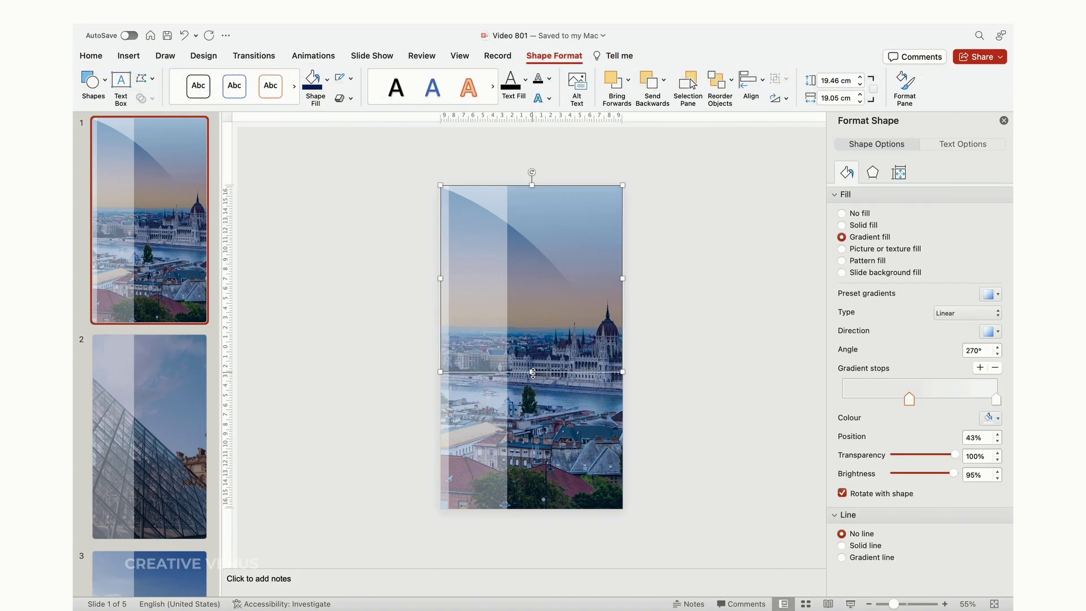
left_click_drag(532, 372, 524, 481)
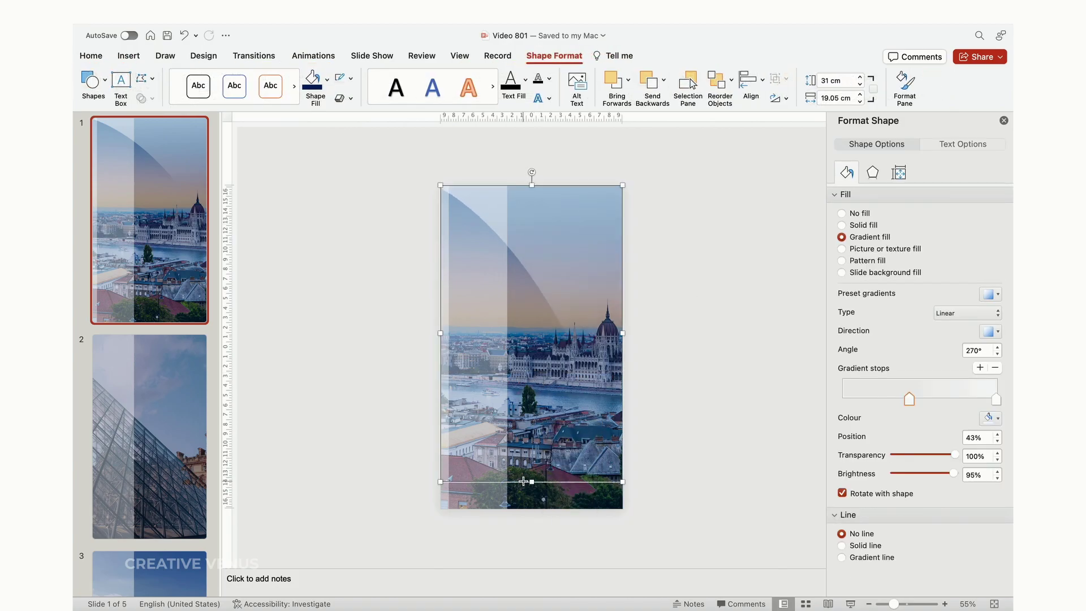
mouse_move(439, 334)
left_mouse_down()
mouse_move(491, 396)
mouse_move(501, 336)
mouse_move(529, 339)
mouse_move(439, 330)
left_mouse_up()
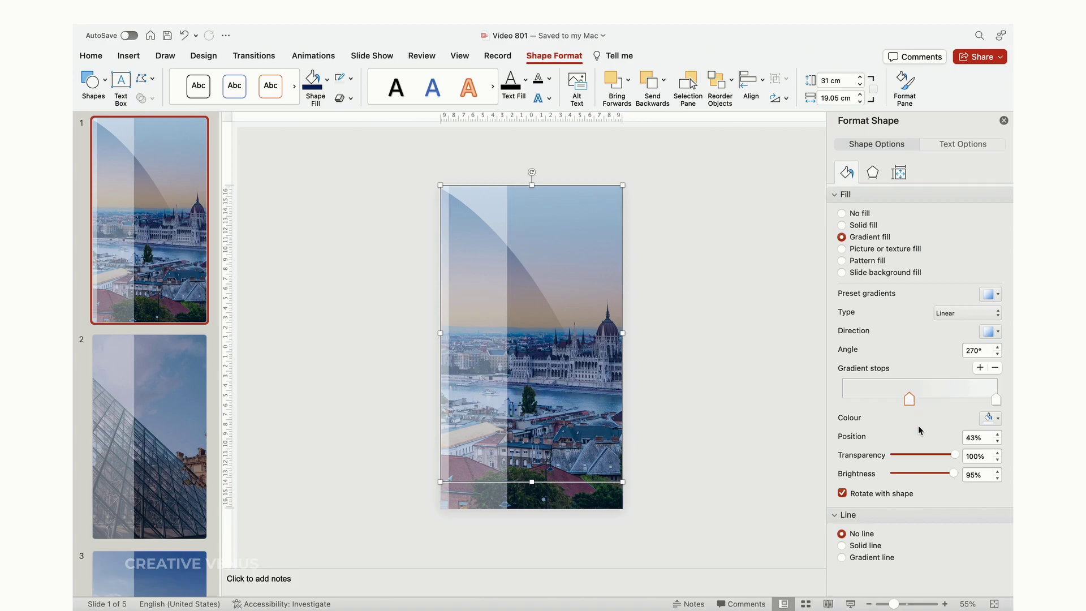
Raise the end stop's transparency to 88%, duplicate the overlay, and stretch the copy to 33.84 cm tall.
left_click(996, 400)
left_click_drag(919, 454, 948, 460)
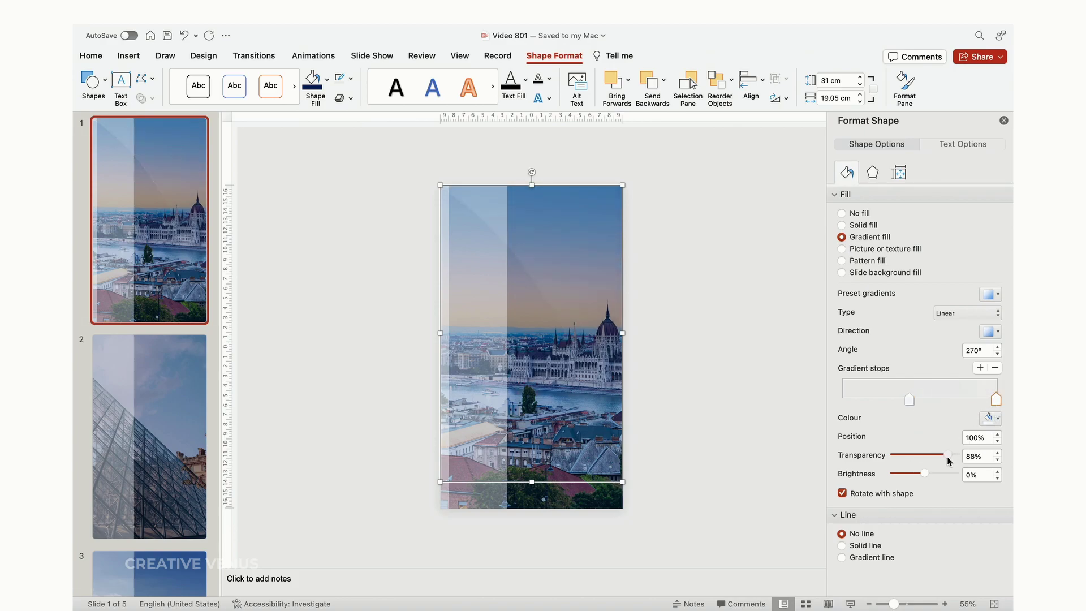
left_click(749, 362)
left_click(573, 261)
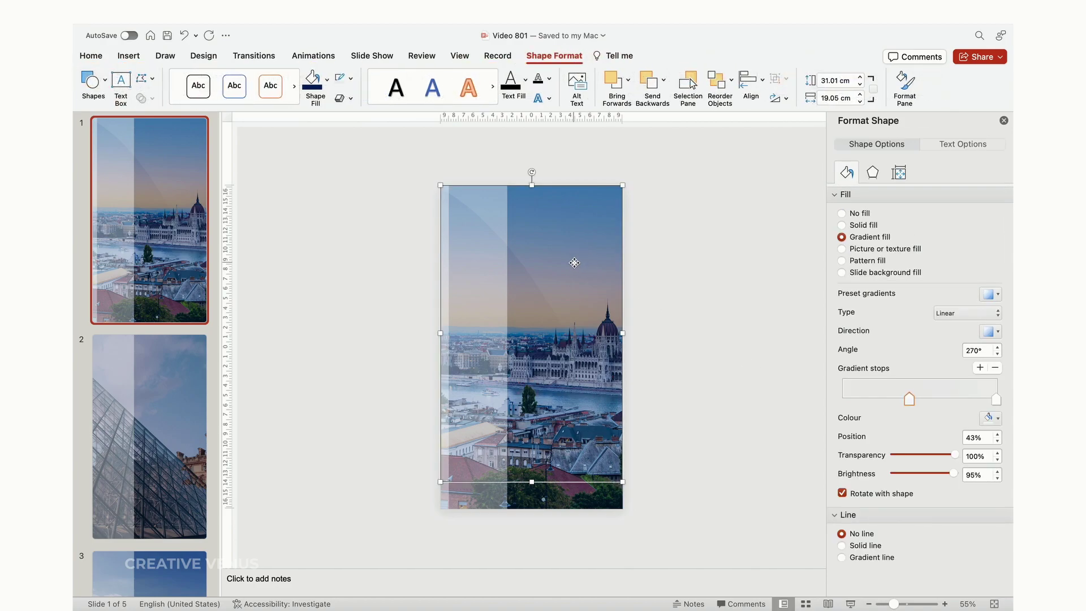
key("super+d")
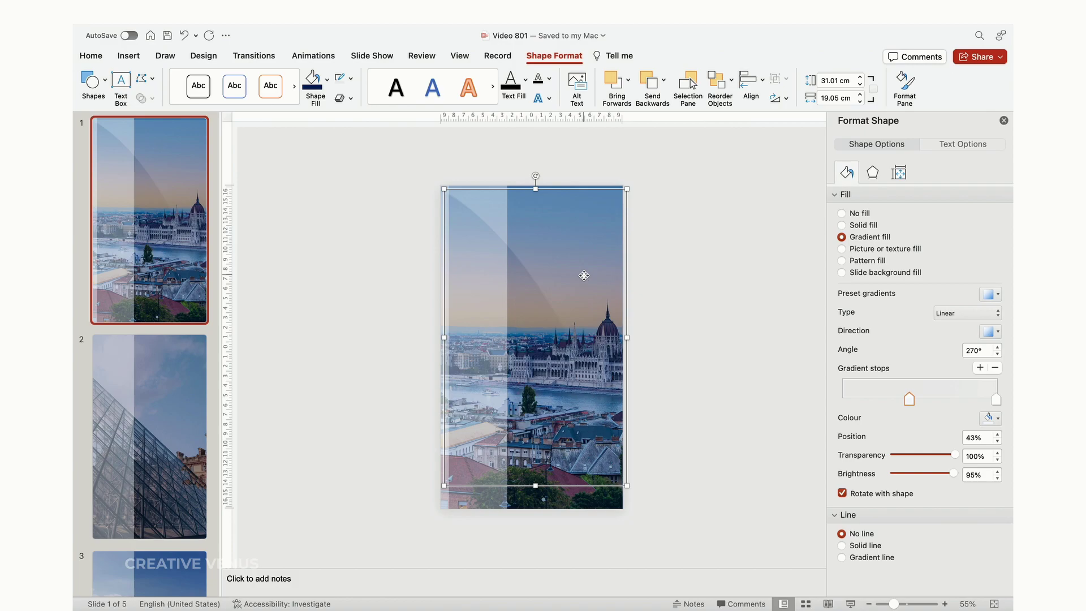
left_click_drag(584, 274, 580, 272)
left_click_drag(531, 482, 528, 509)
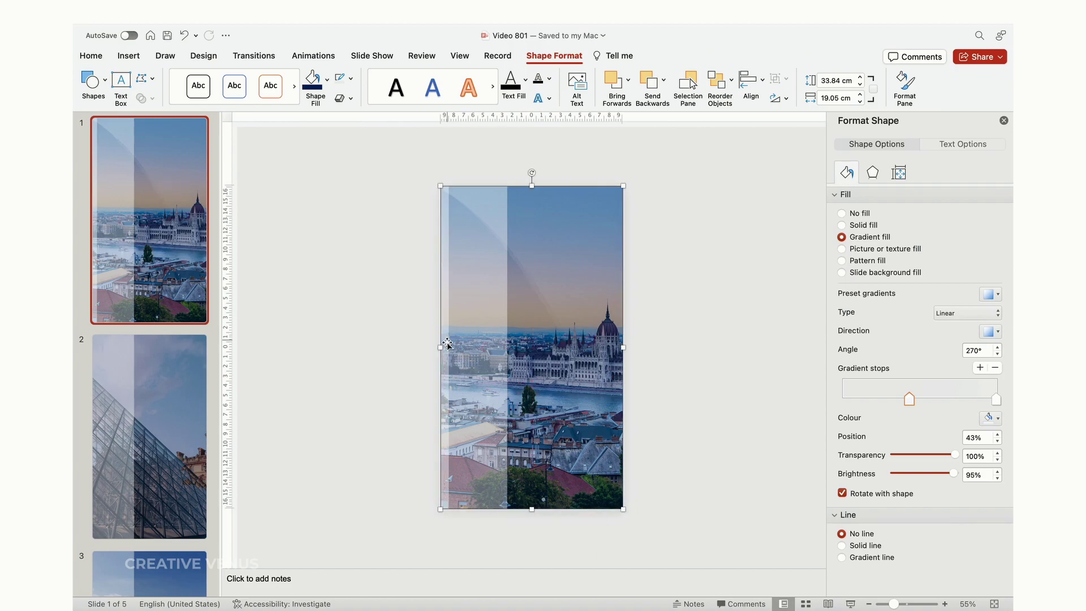
Narrow the copied curved overlay to a 5.56 cm strip and flip it vertically.
left_click_drag(438, 347, 569, 348)
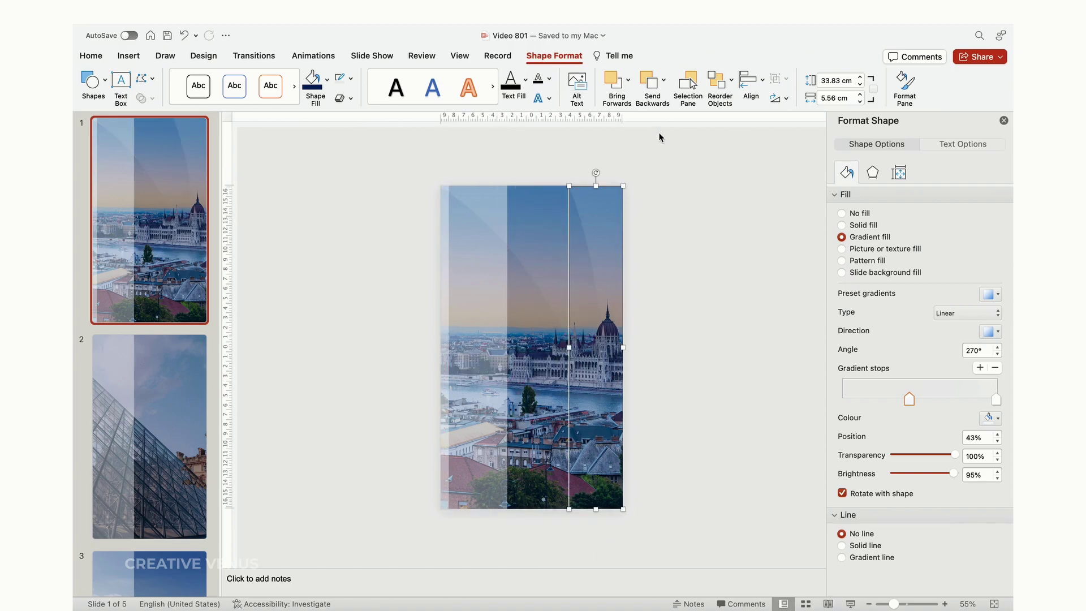
left_click(786, 99)
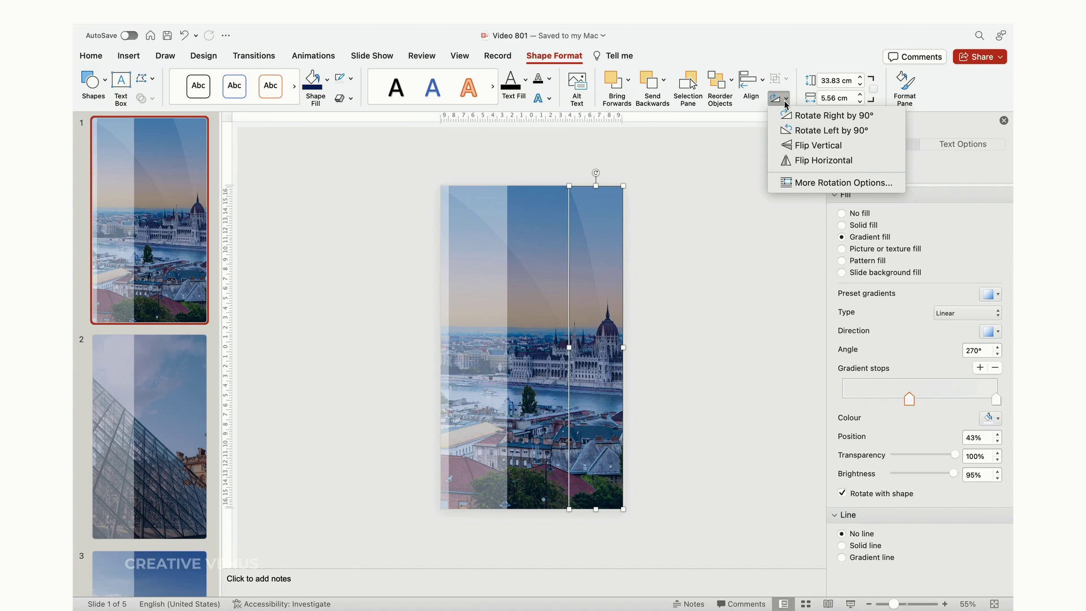
left_click(802, 146)
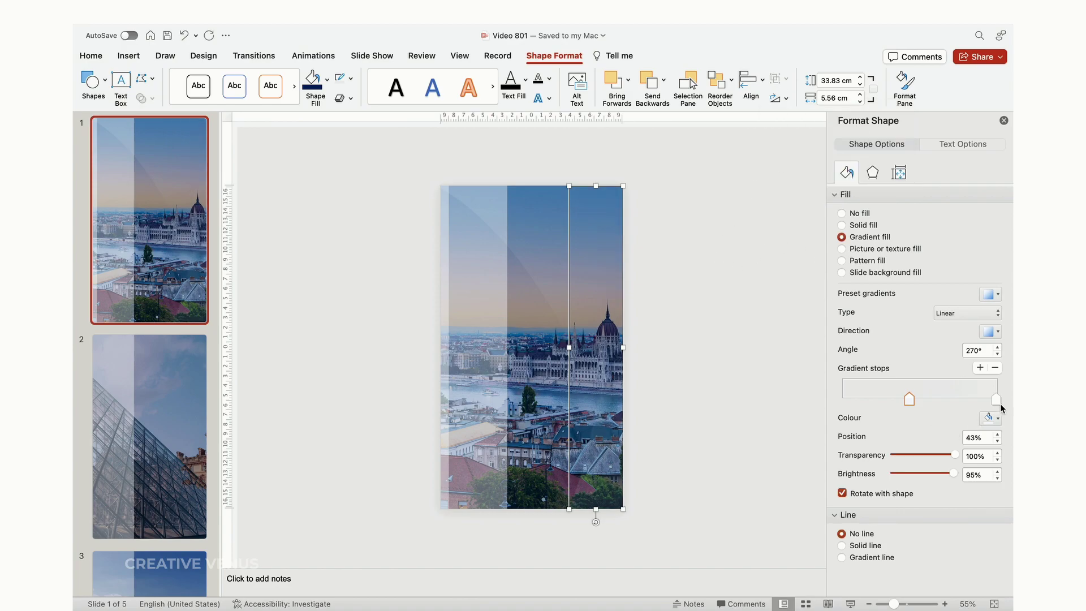
Lower the strip's right gradient stop to 48% transparency, then move on to slide 2.
left_click(996, 400)
left_click_drag(950, 453, 926, 449)
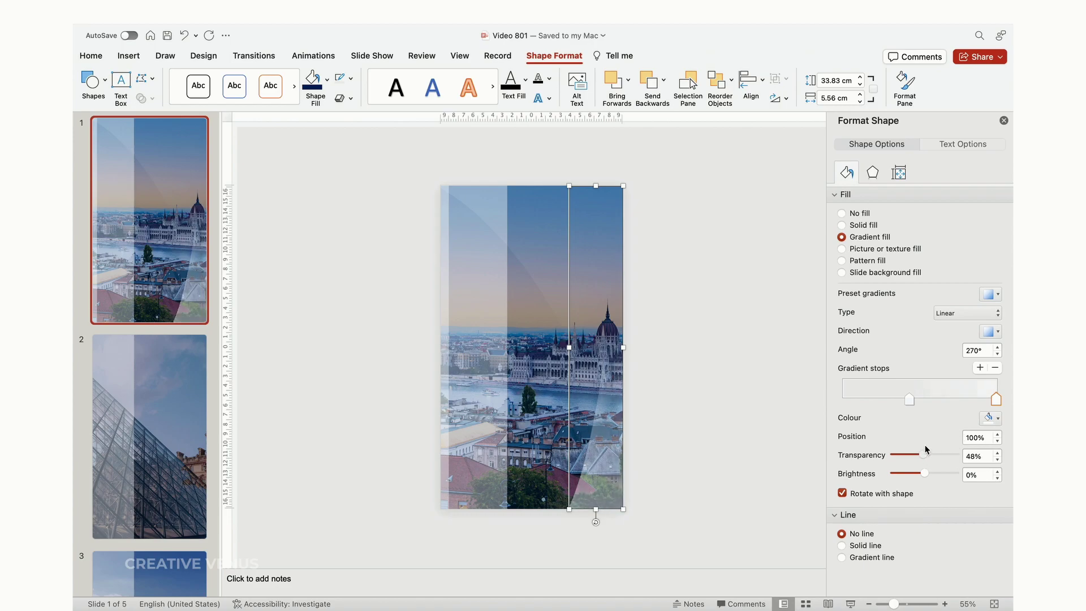
left_click(771, 425)
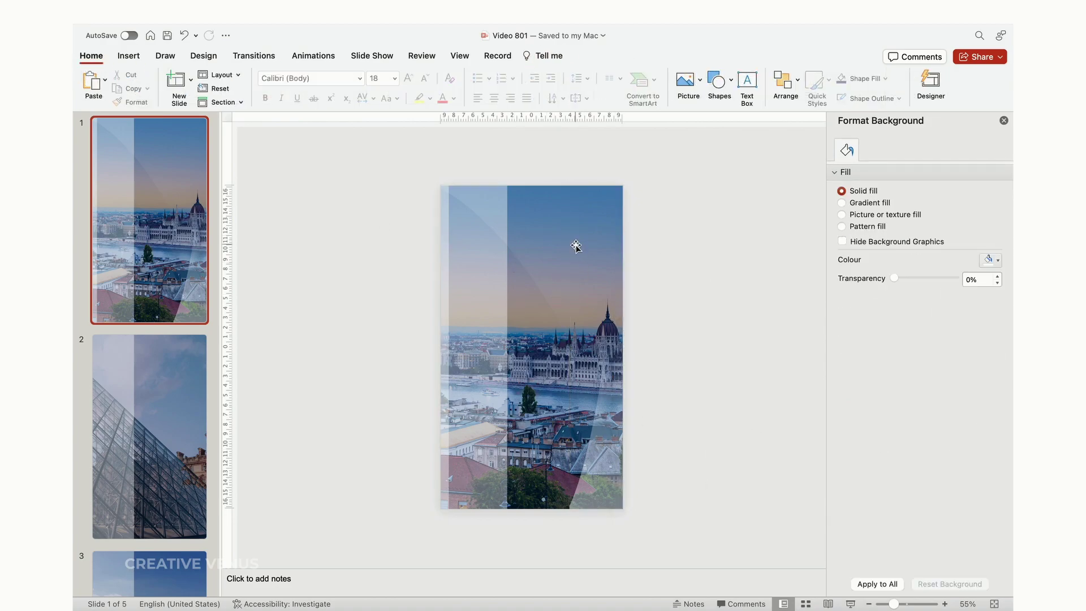
left_click(576, 247)
left_click(180, 436)
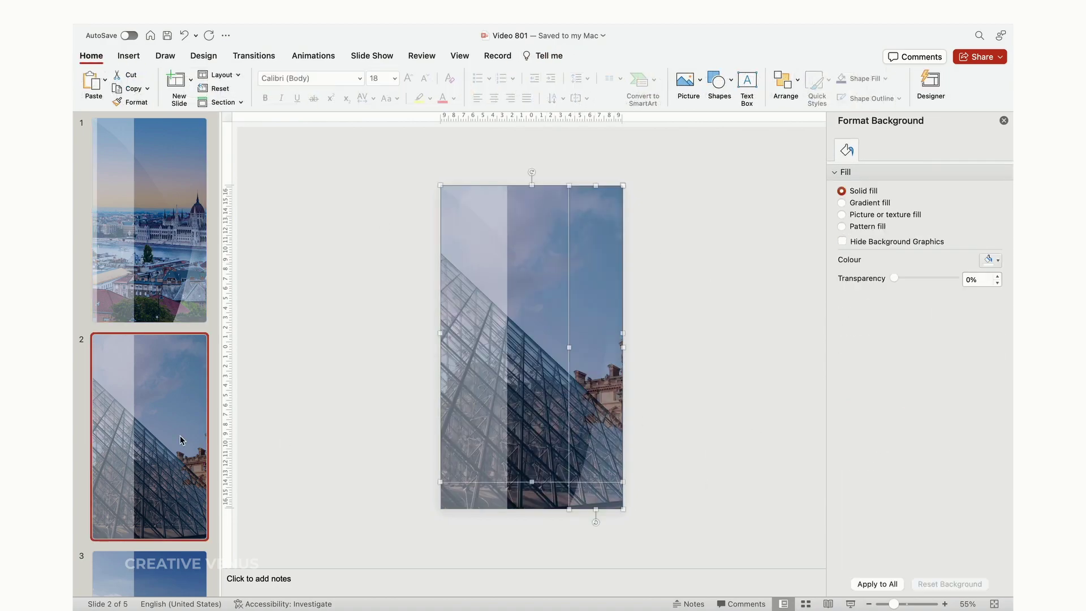
key("Down")
key("Down")
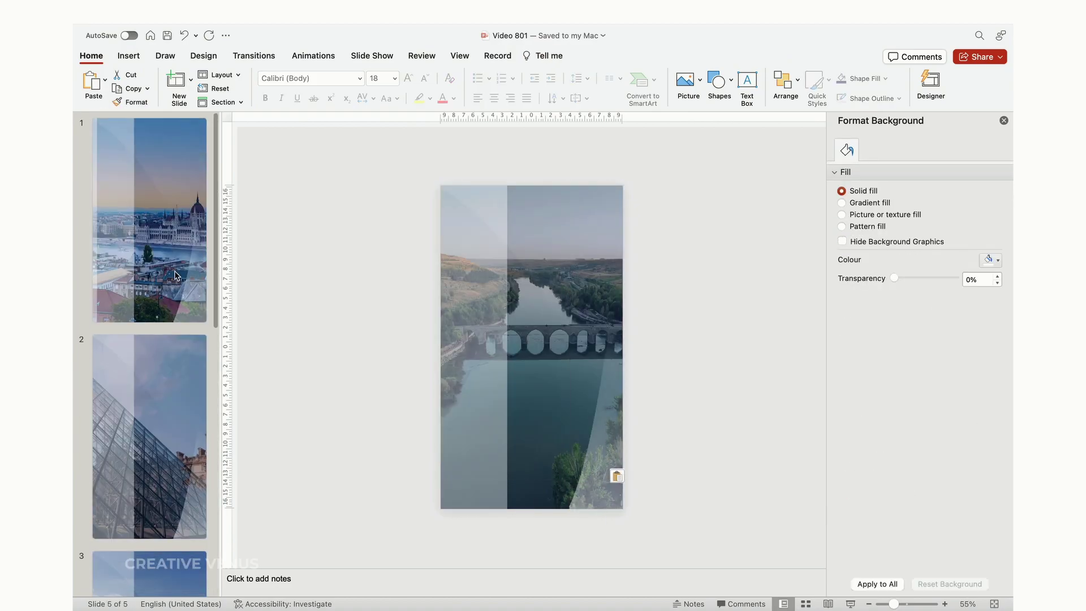
Add a text box at slide 1's top-left reading CREATIVE VENUS.
left_click(129, 56)
left_click(667, 85)
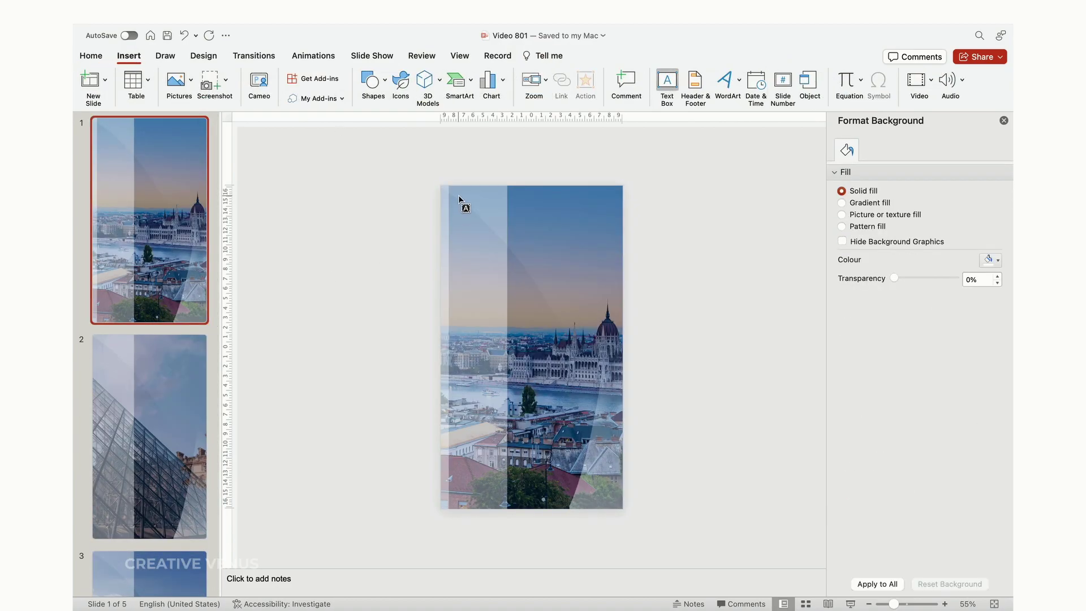
scroll(459, 199, "up", 3)
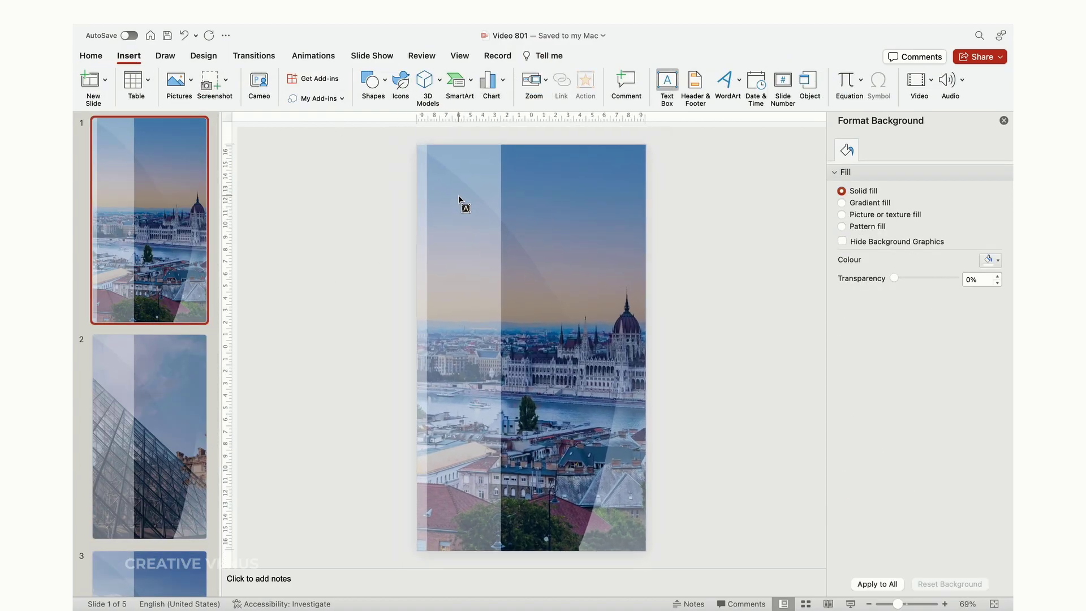
left_click_drag(440, 167, 499, 183)
type("C")
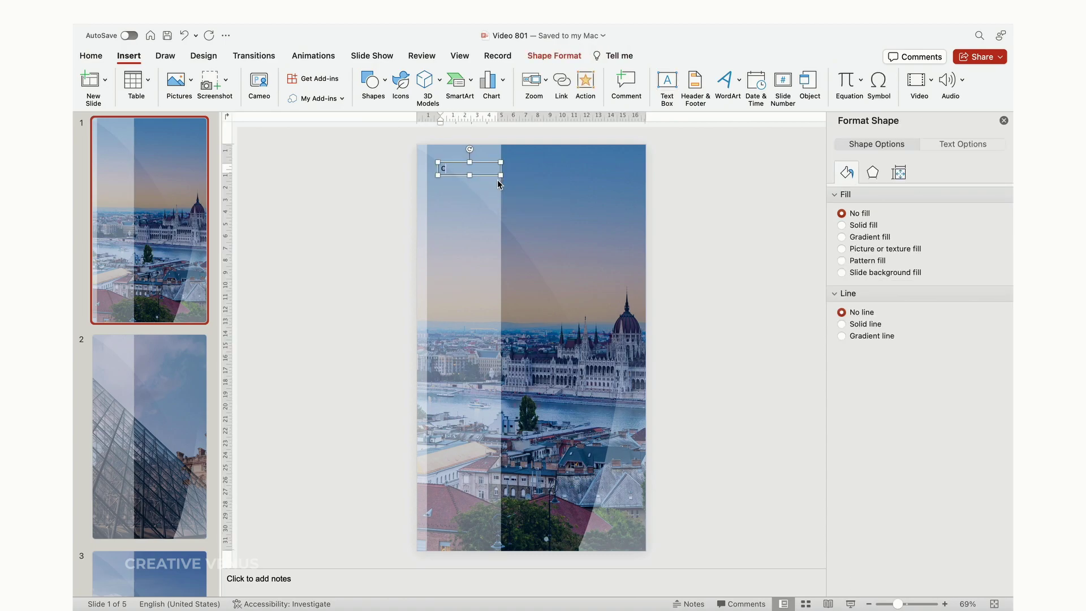
type("REATIVE VENUS")
key("super+a")
Position the Greatness title in the right half and select its MEET NOW line.
left_click(91, 55)
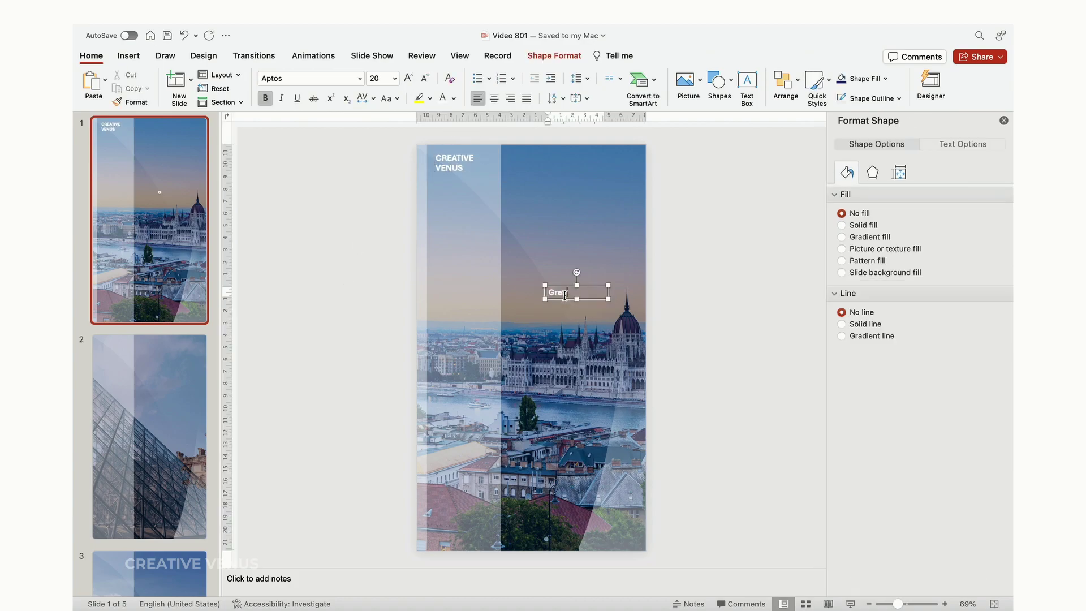
left_click_drag(607, 273, 619, 285)
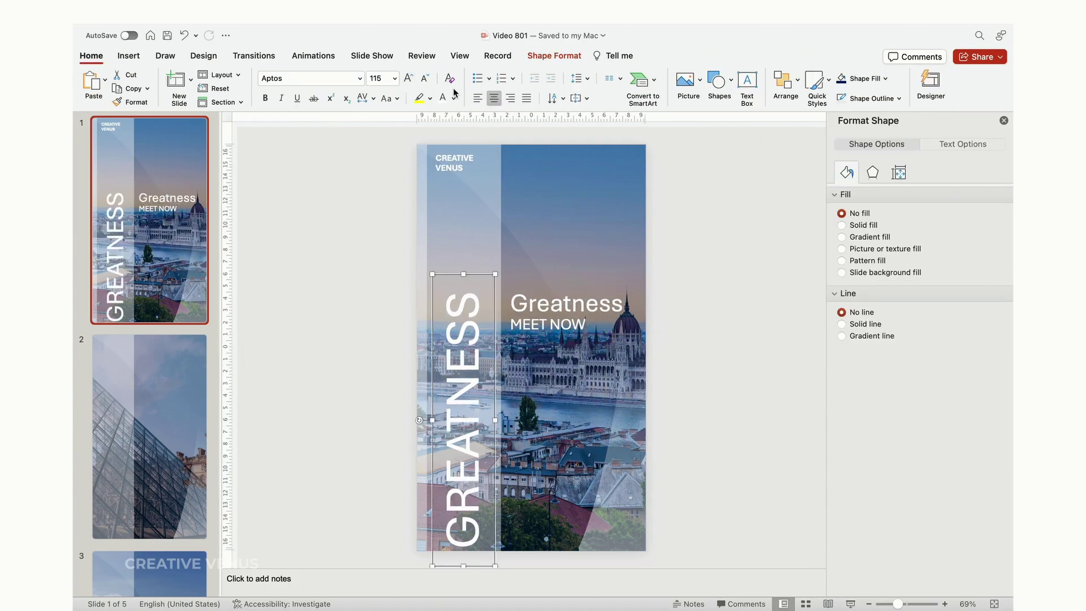
triple_click(553, 321)
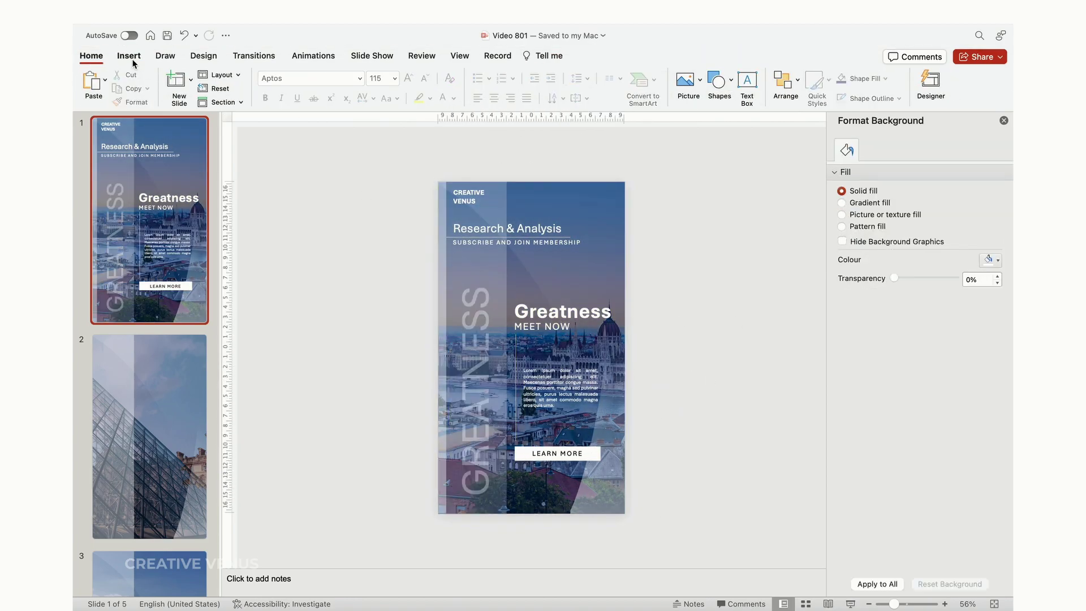
left_click(132, 59)
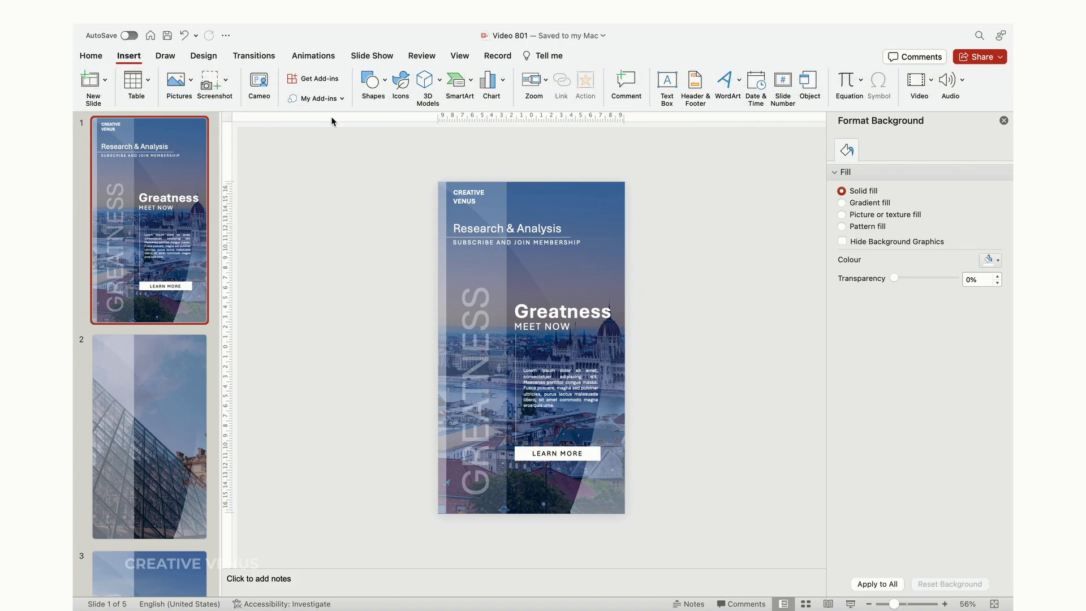
left_click(384, 83)
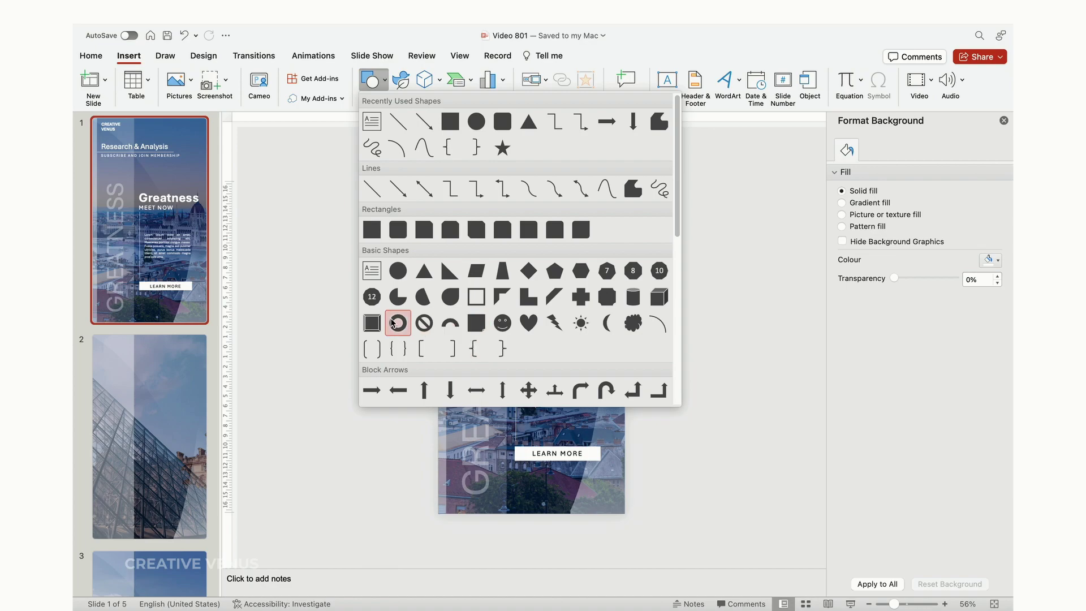
Draw a donut shape over slide 1's top-right corner with no outline.
left_click(398, 323)
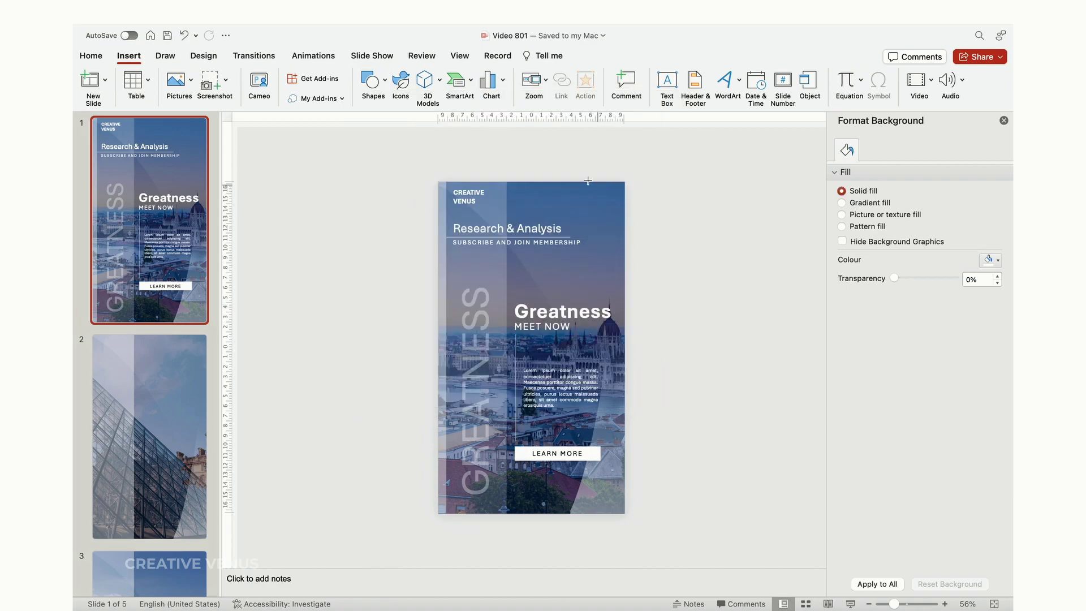
mouse_move(544, 155)
left_mouse_down()
mouse_move(679, 291)
mouse_move(664, 271)
left_mouse_up()
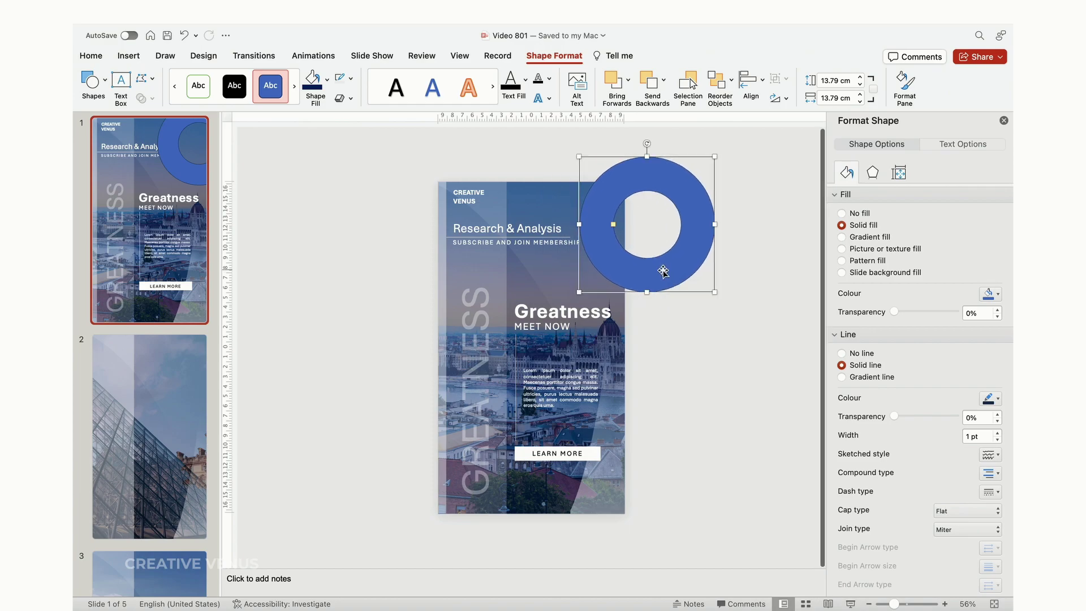
left_click(861, 355)
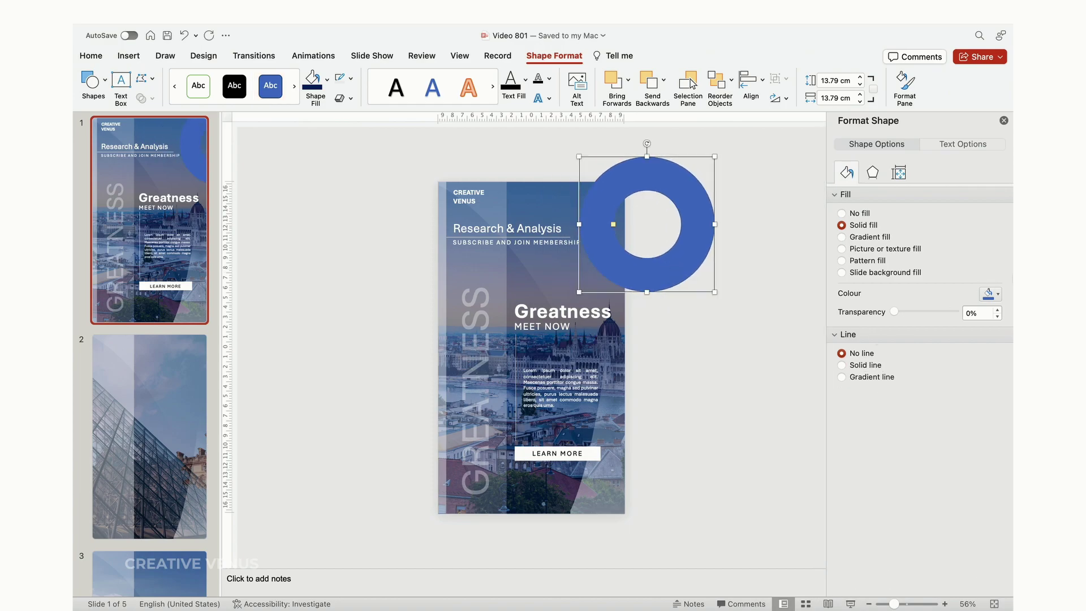
Fill the donut white at 85% transparency, nudge it lower and thin its ring.
left_click(994, 295)
left_click(913, 328)
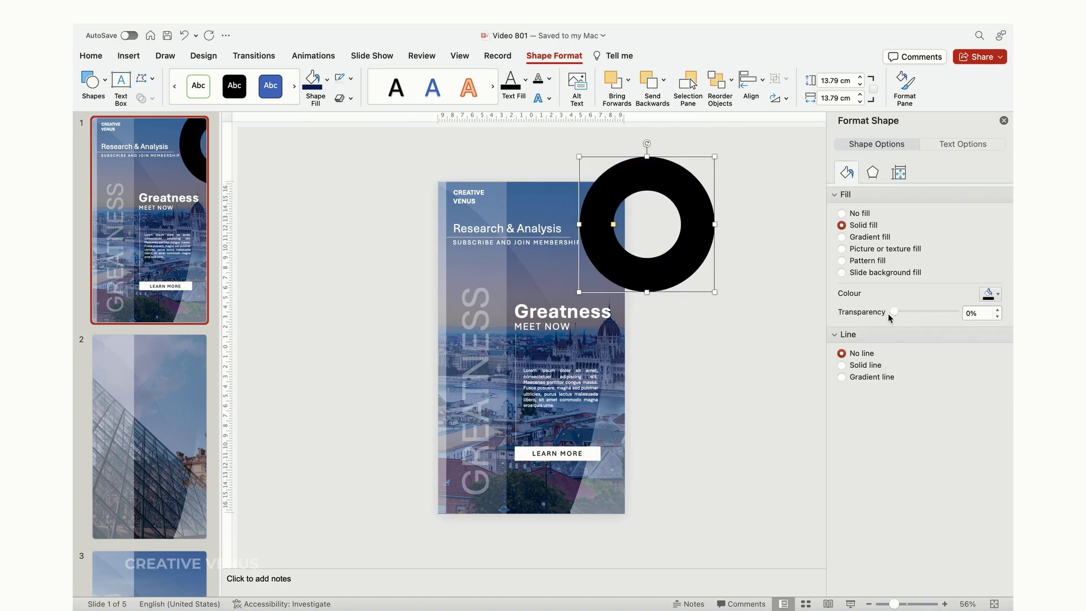
left_click_drag(895, 311, 949, 313)
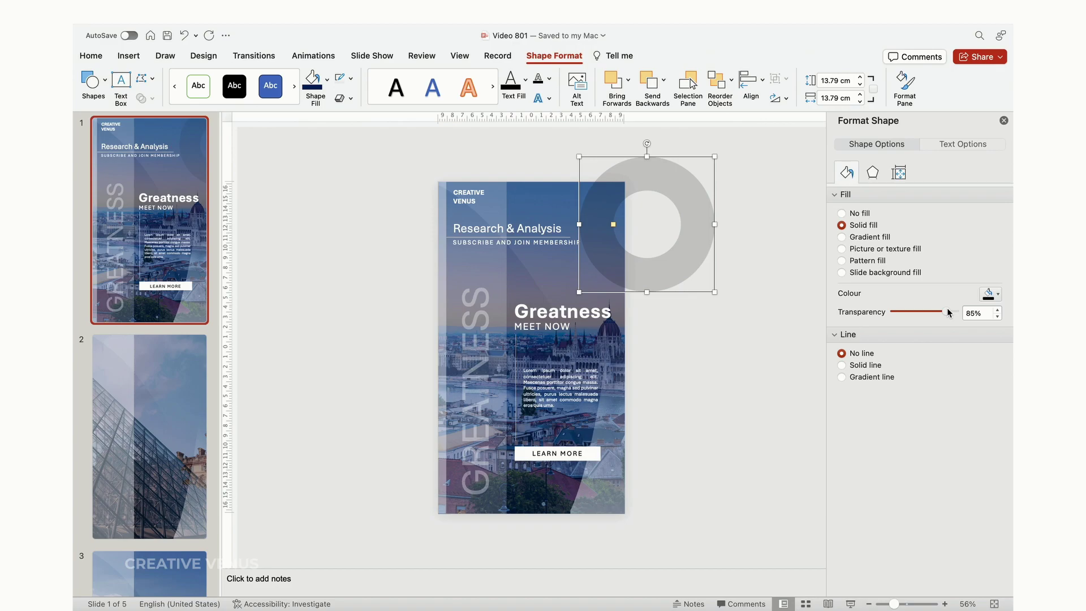
left_click(990, 293)
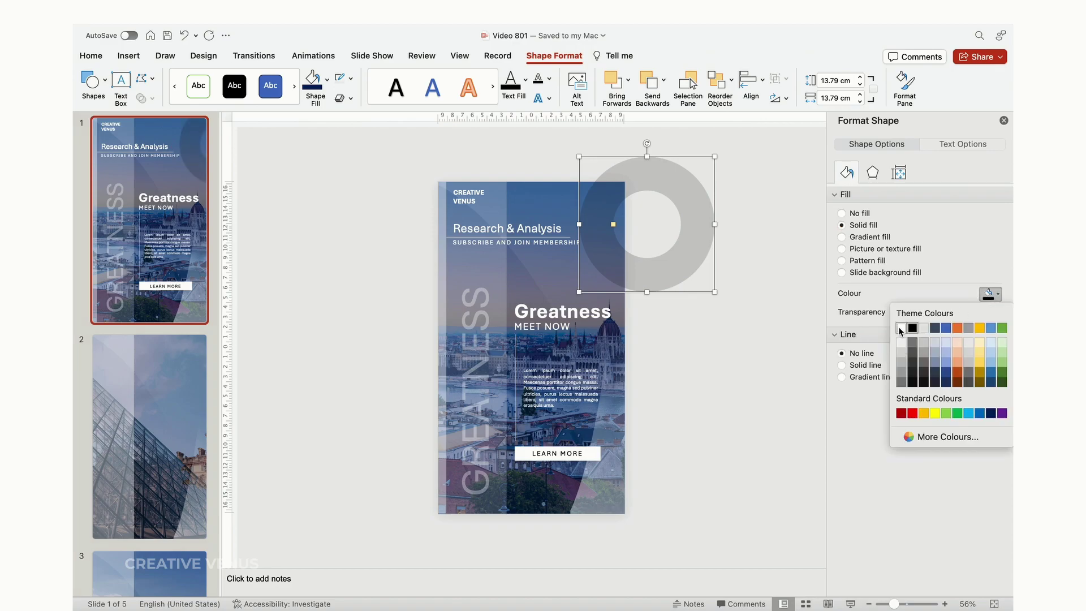
left_click(901, 328)
left_click_drag(676, 256, 676, 284)
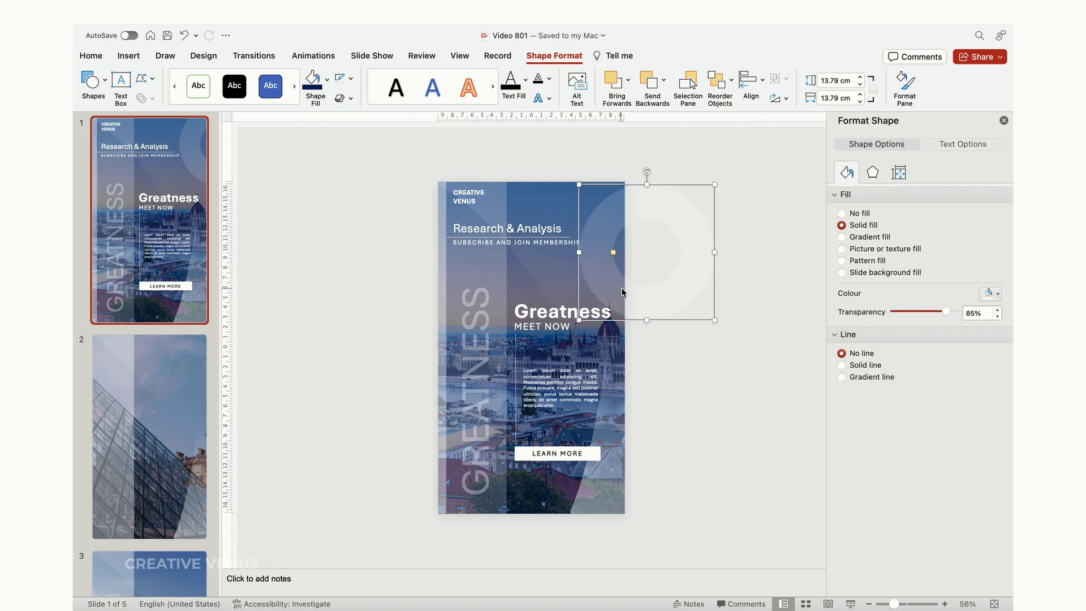
left_click_drag(612, 254, 622, 277)
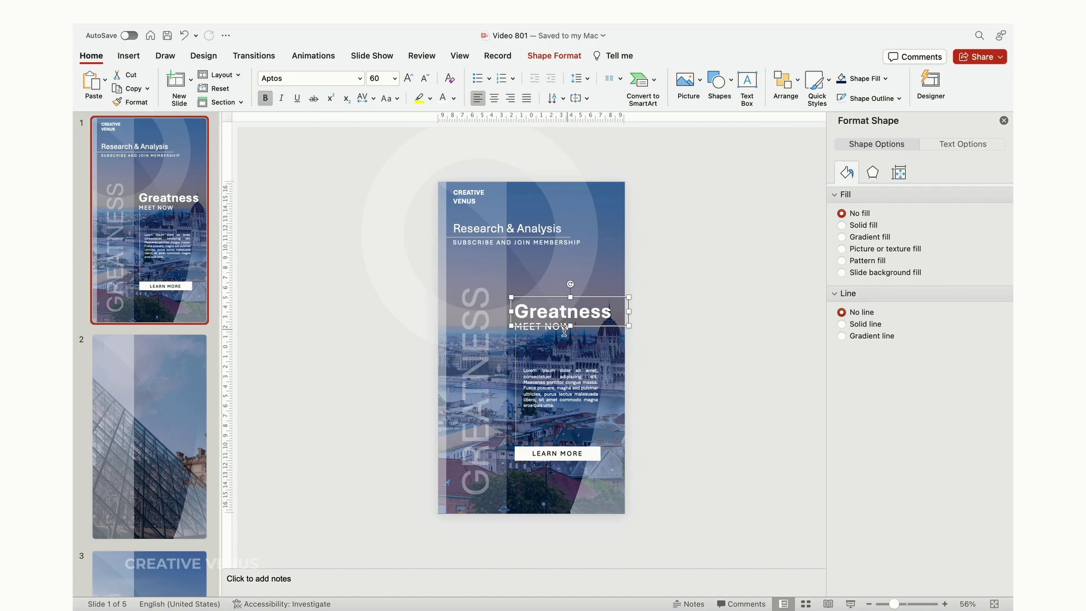
Enlarge the LEARN MORE button and add an Arrow icon at the slide's bottom-right.
left_click_drag(600, 460, 625, 468)
left_click(688, 397)
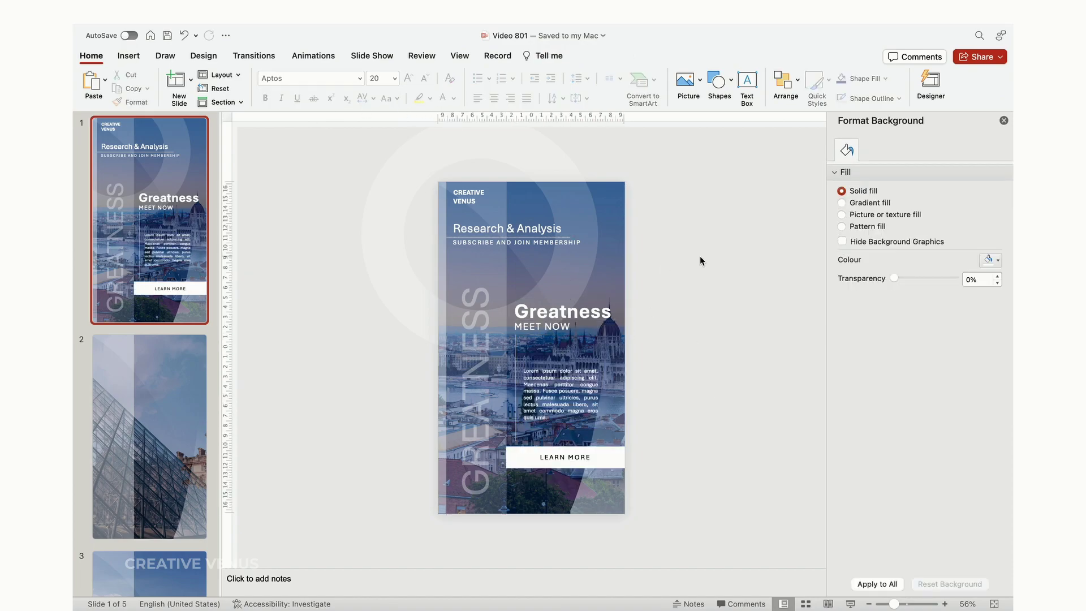
left_click(129, 55)
left_click(399, 84)
type("Arrow")
left_click(942, 579)
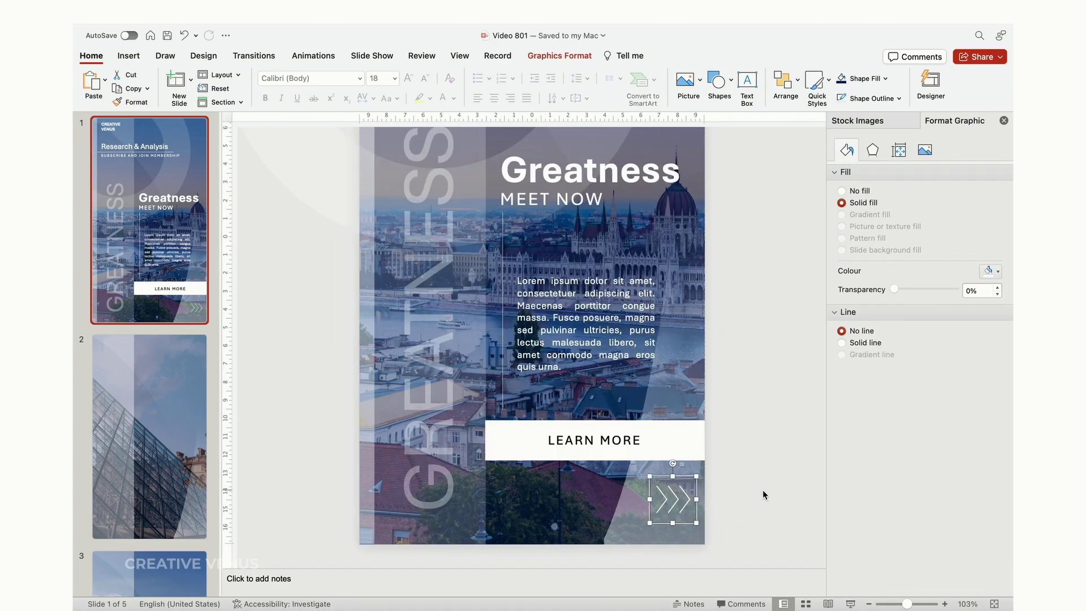
left_click(763, 495)
Tint the left translucent strip light blue.
scroll(665, 323, "down", 5)
left_click(580, 268)
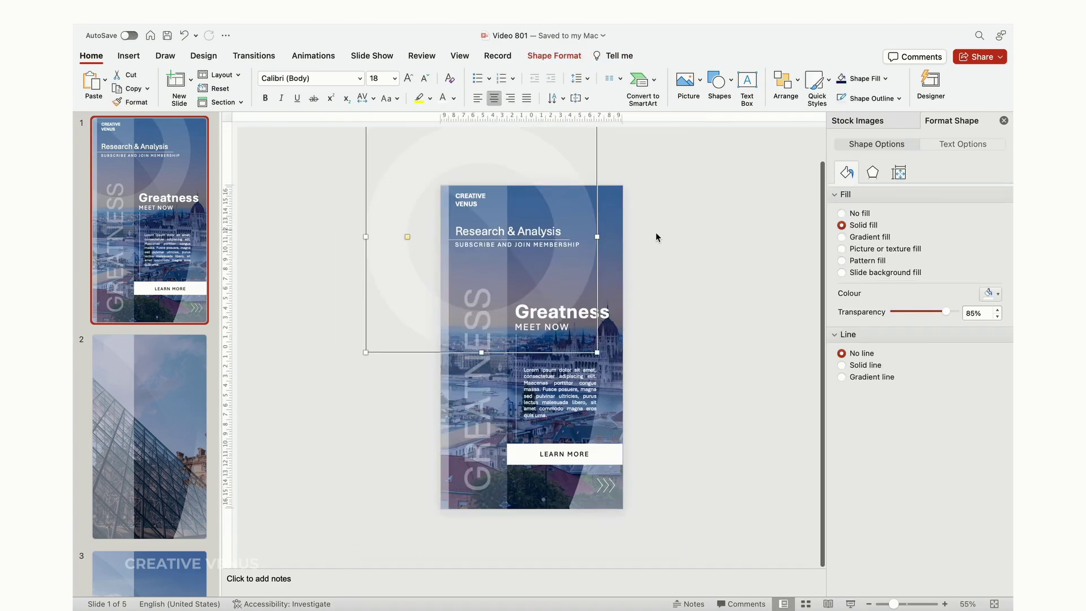
left_click(489, 271)
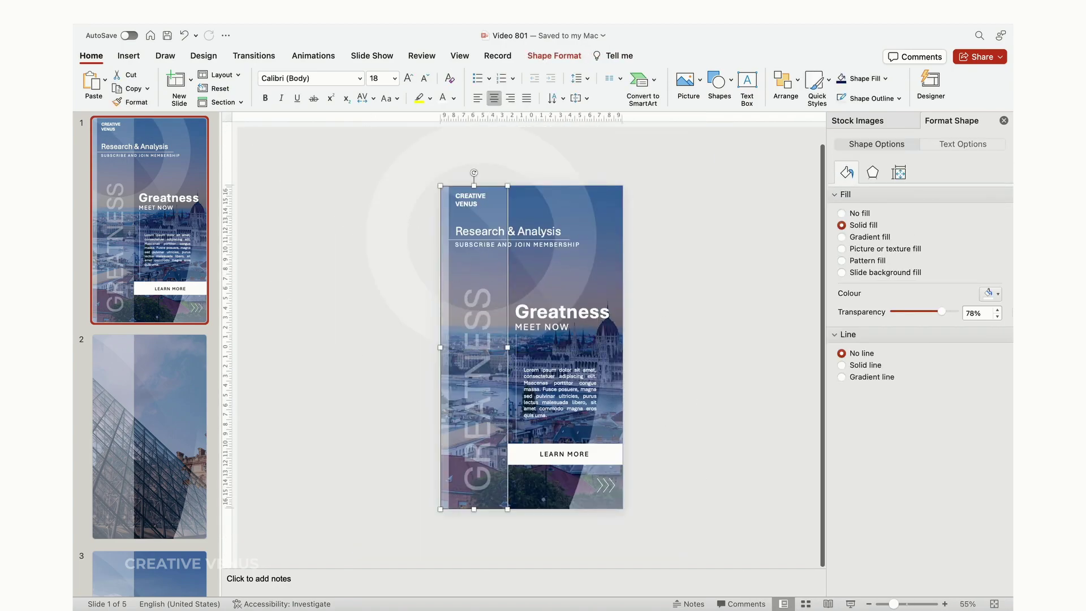
left_click(995, 294)
left_click(967, 414)
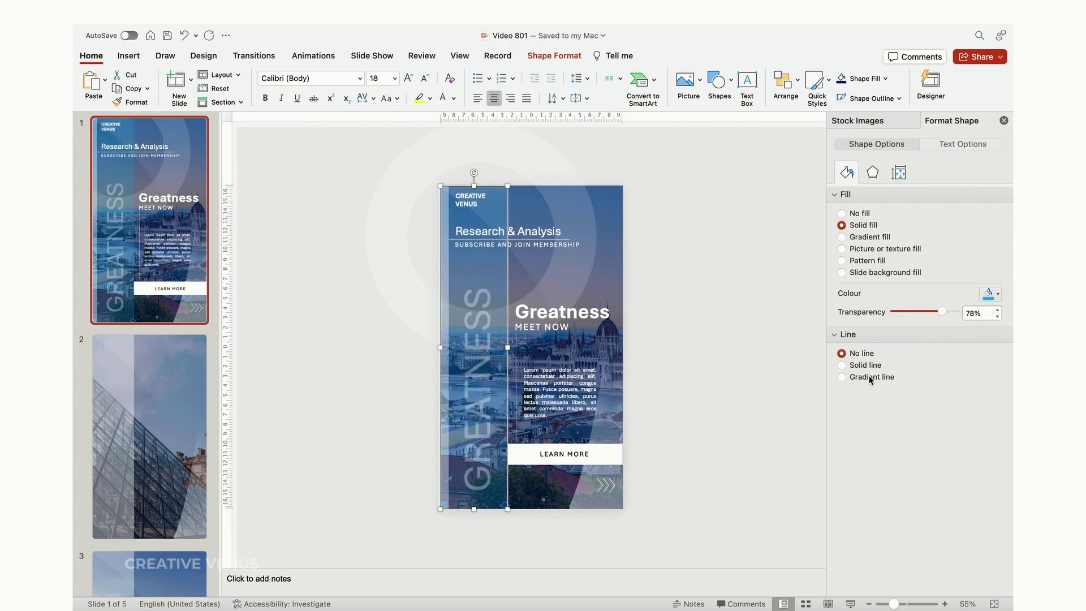
left_click(724, 432)
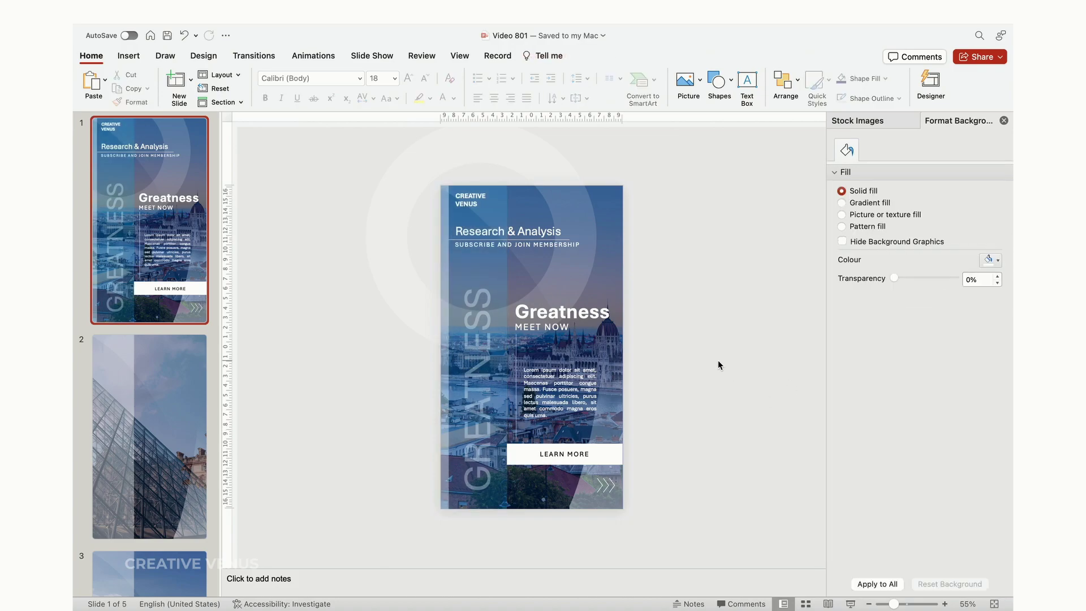
Make the overlay gradient's right stop dark blue and remove the extra 43% stop.
left_click(479, 266)
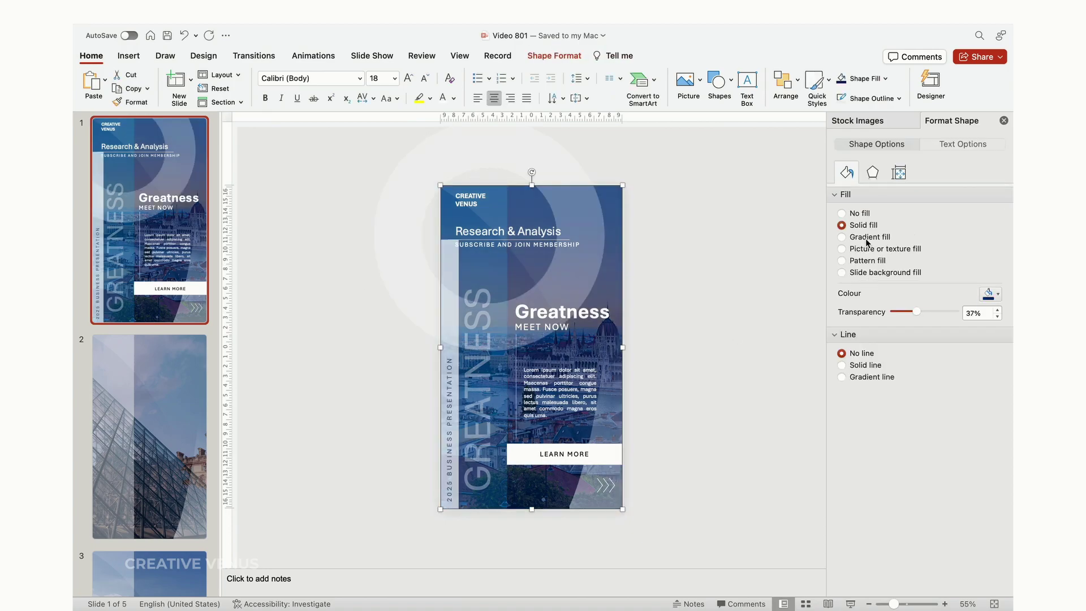
left_click(869, 237)
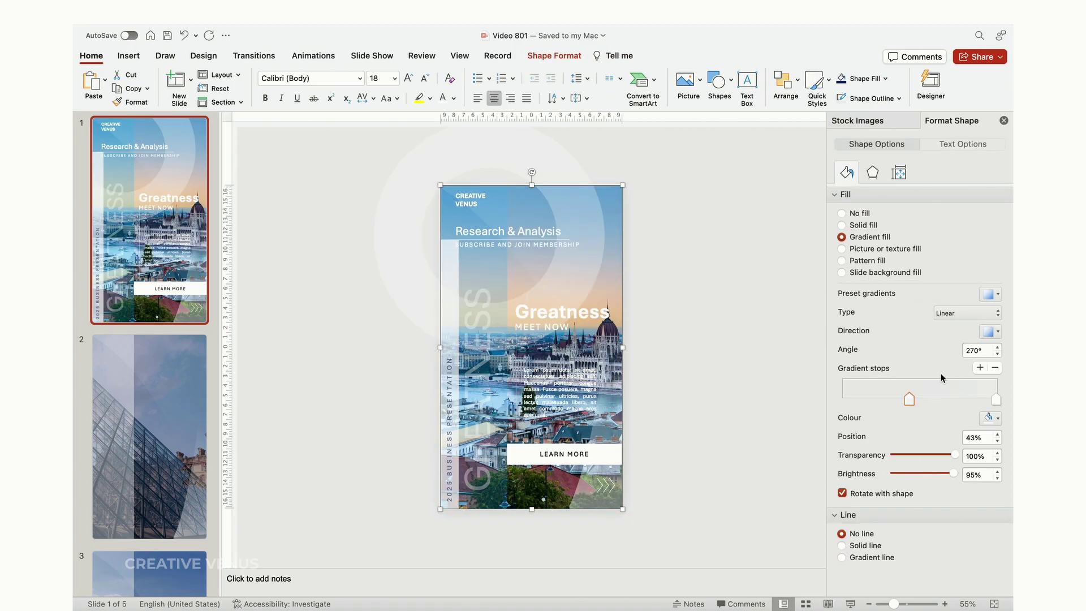
left_click(997, 400)
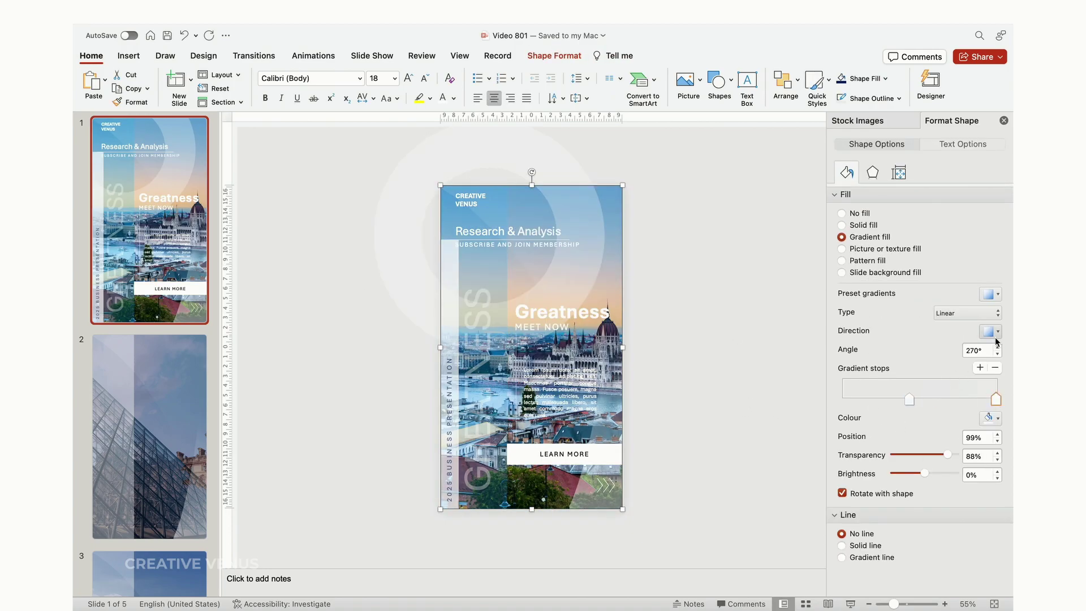
left_click(994, 418)
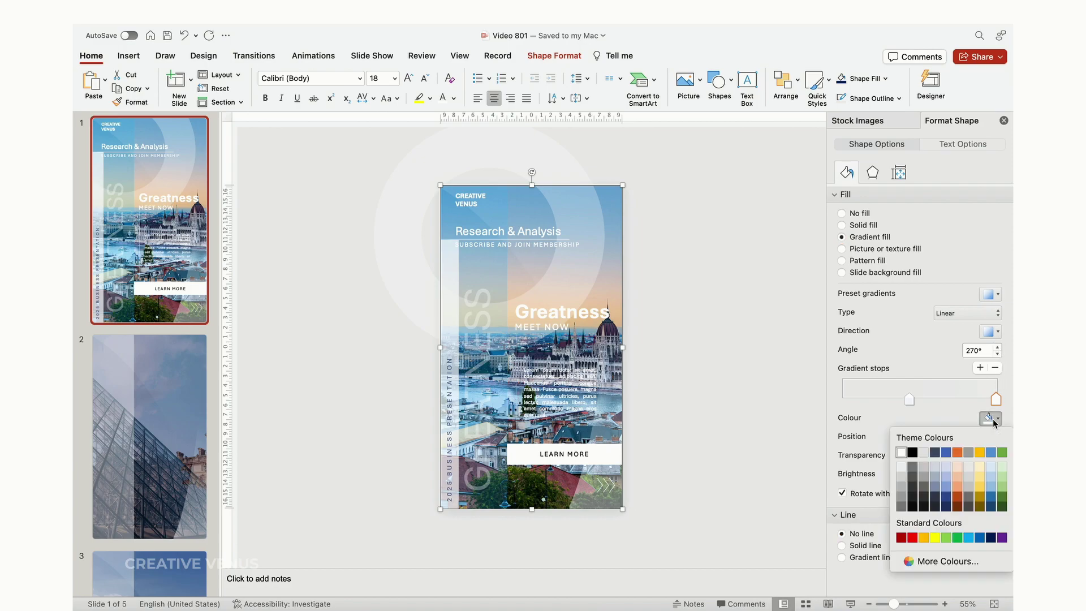
left_click(991, 537)
left_click(921, 396)
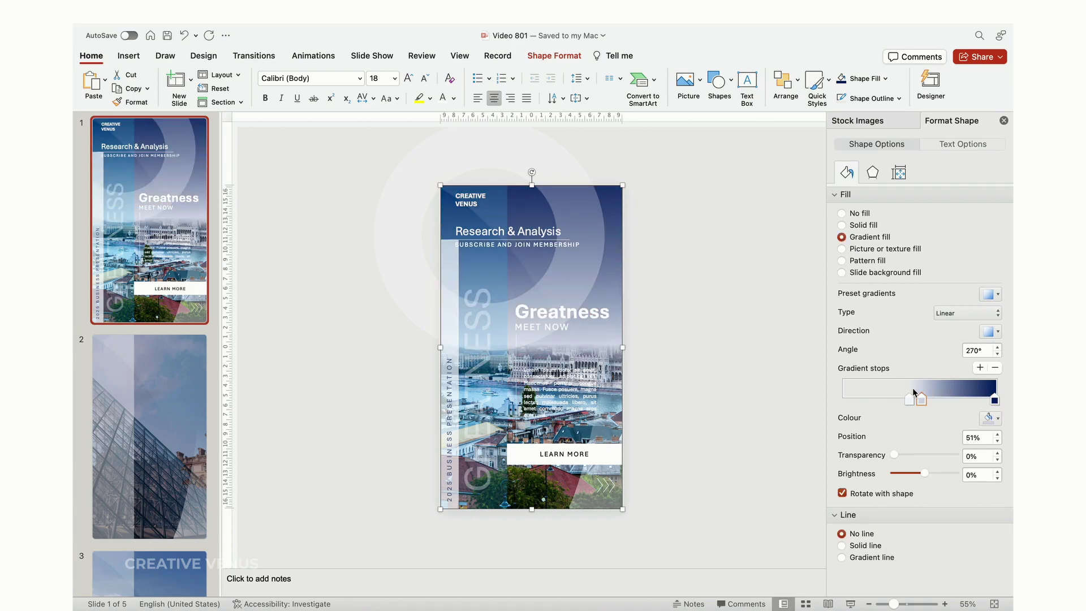
left_click(848, 395)
left_click(996, 369)
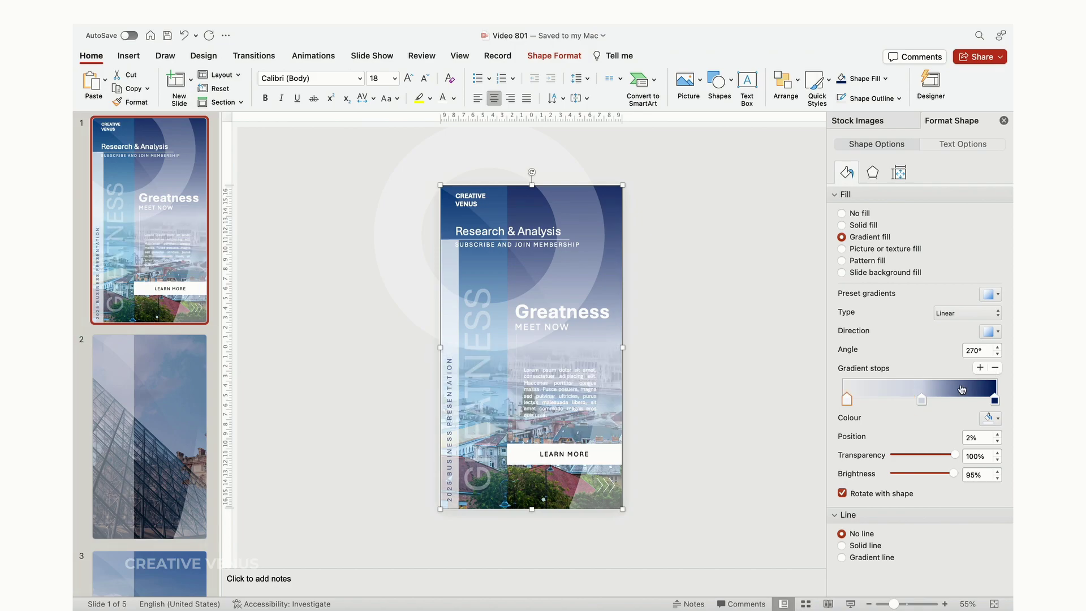
Set the left gradient stop to the Pencils Blueberry blue through More Colours.
left_click(922, 400)
left_click(847, 399)
left_click(991, 419)
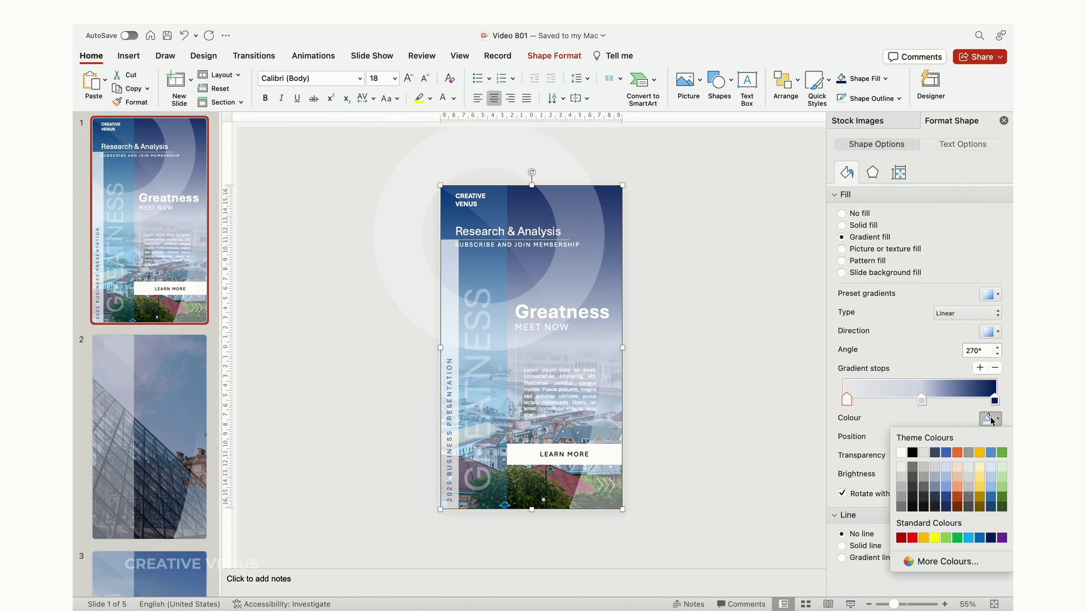
left_click(947, 561)
left_click(532, 203)
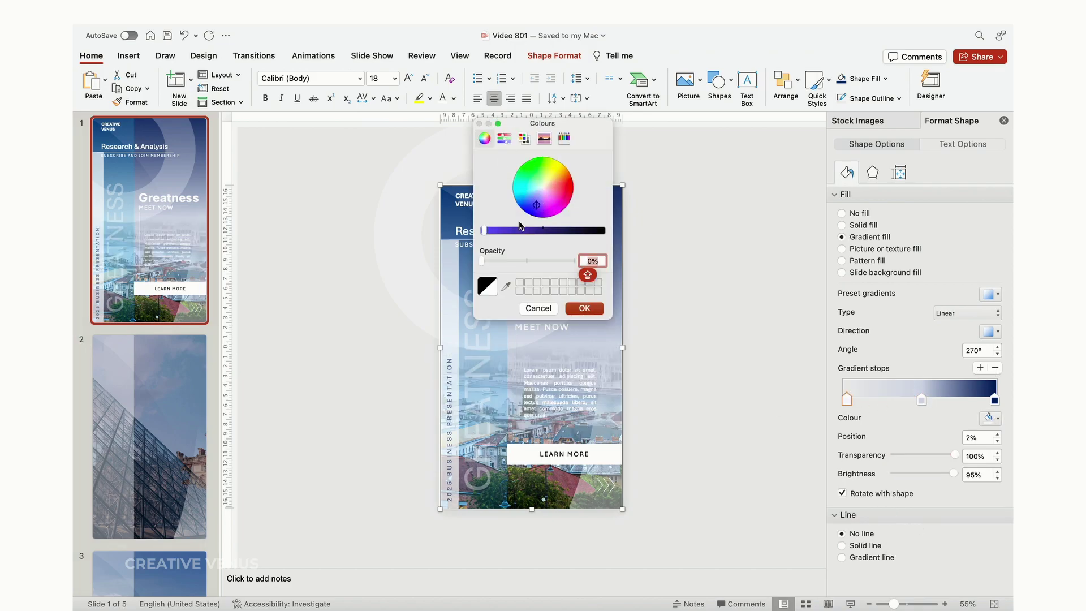
left_click_drag(483, 230, 523, 237)
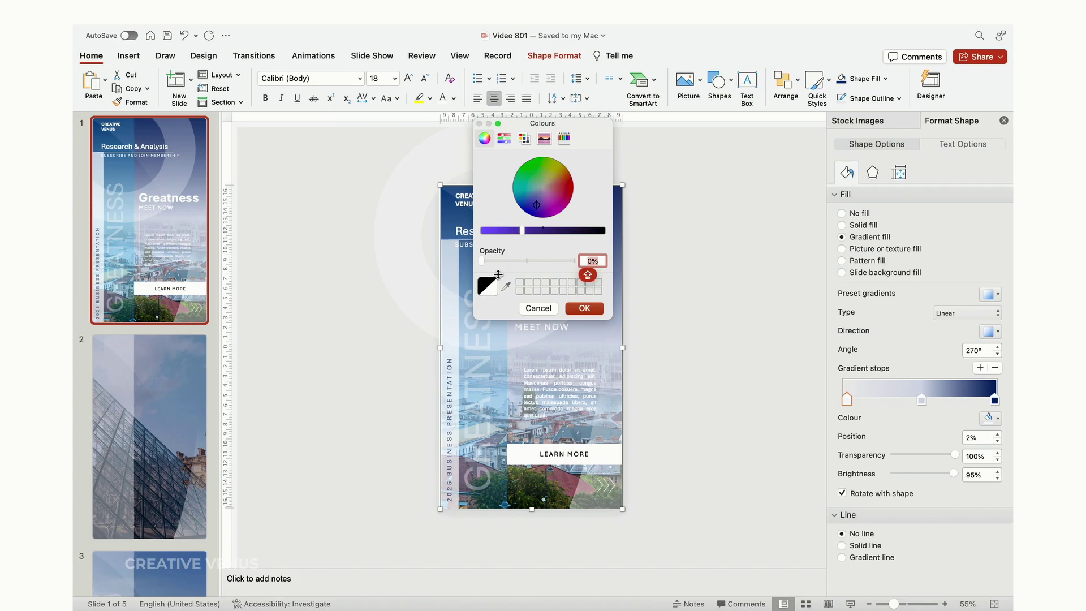
left_click(524, 138)
left_click(545, 138)
left_click(564, 138)
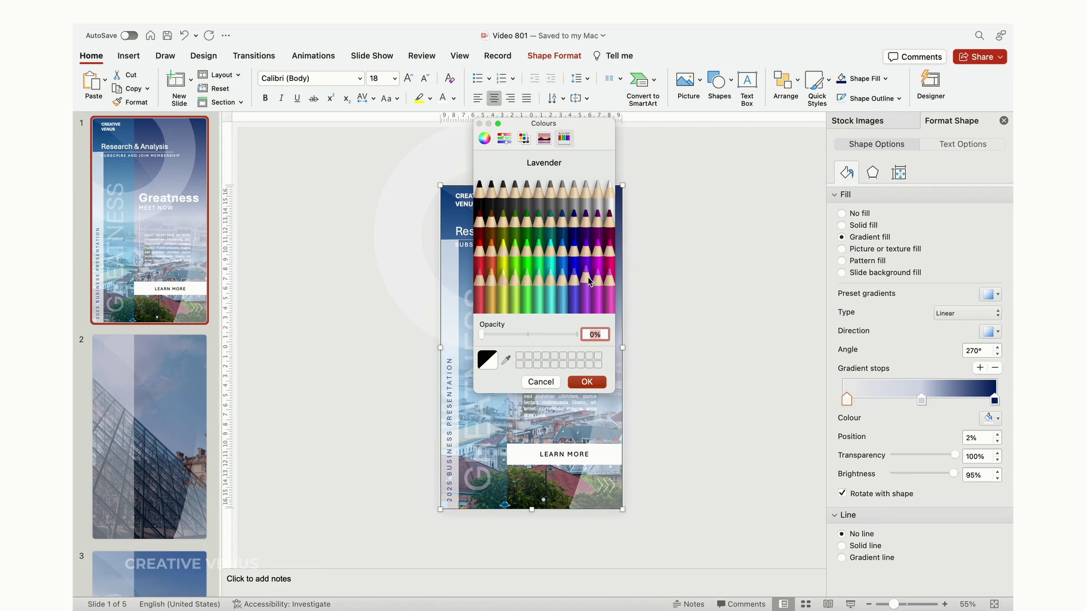
left_click(580, 269)
left_click(588, 383)
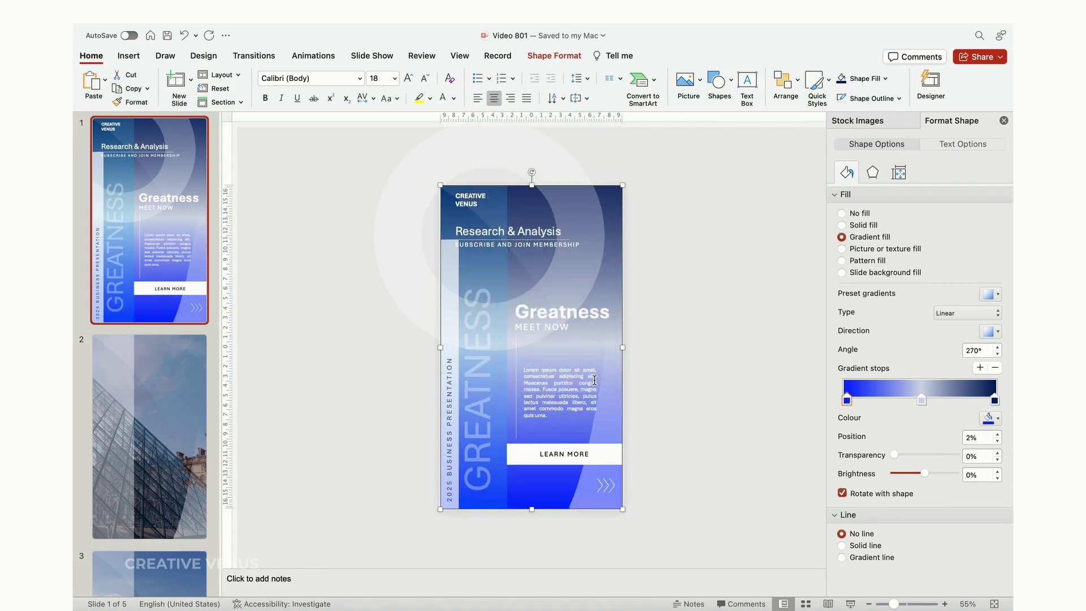
Change the left gradient stop to a dark blue through More Colours.
left_click(989, 419)
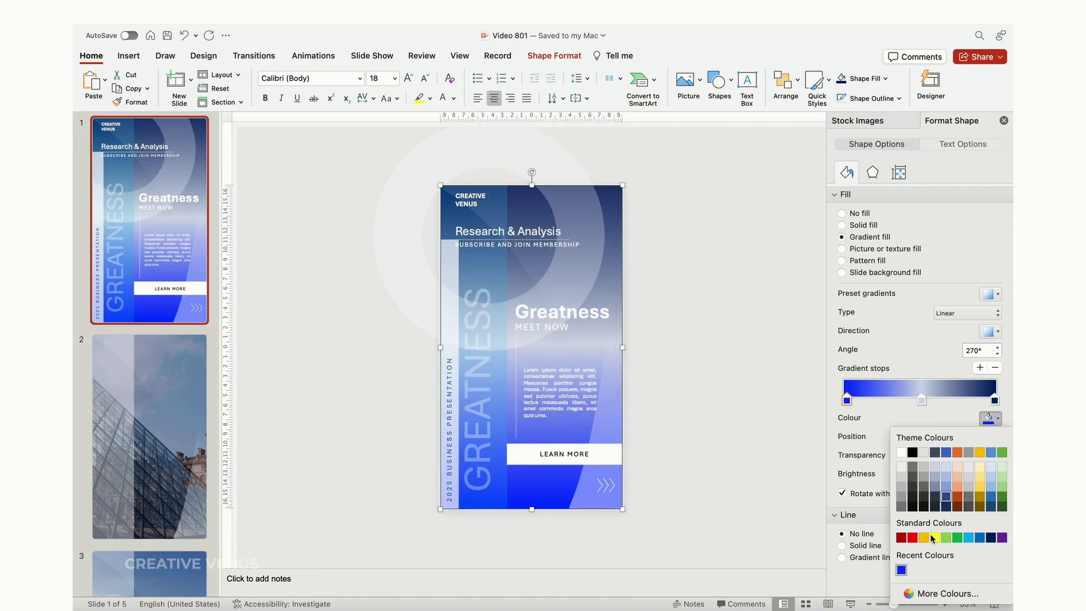
left_click(946, 594)
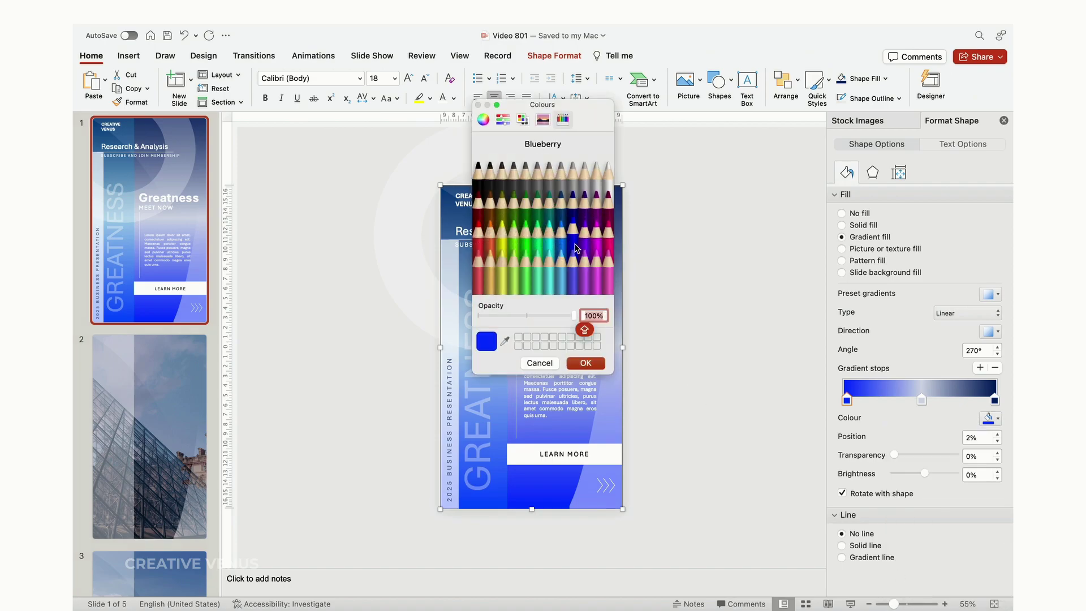
left_click(503, 119)
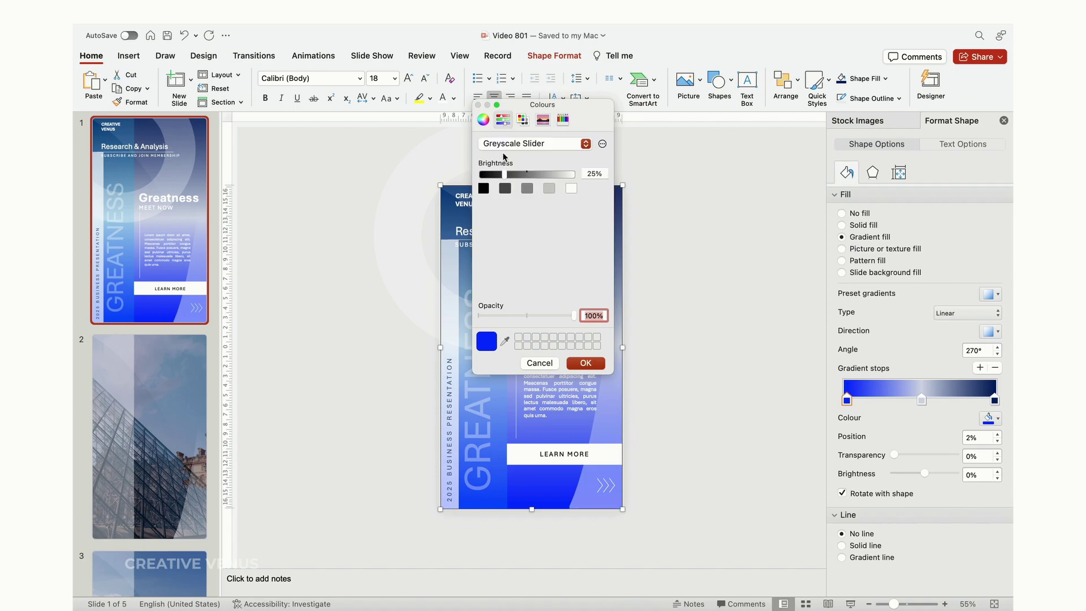
left_click(505, 175)
left_click(483, 120)
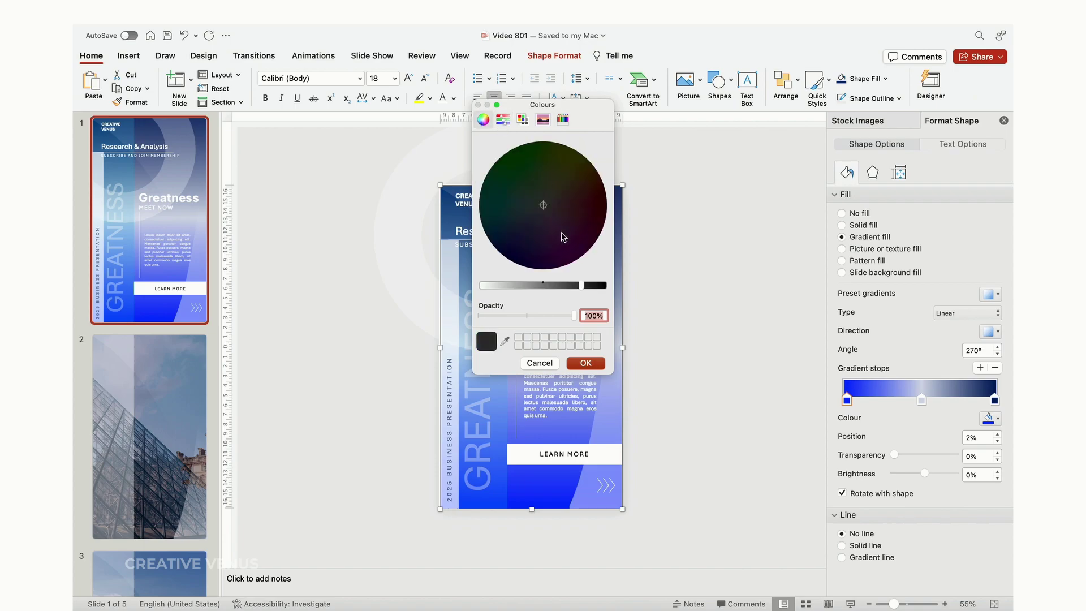
left_click(544, 124)
left_click(563, 120)
left_click(543, 120)
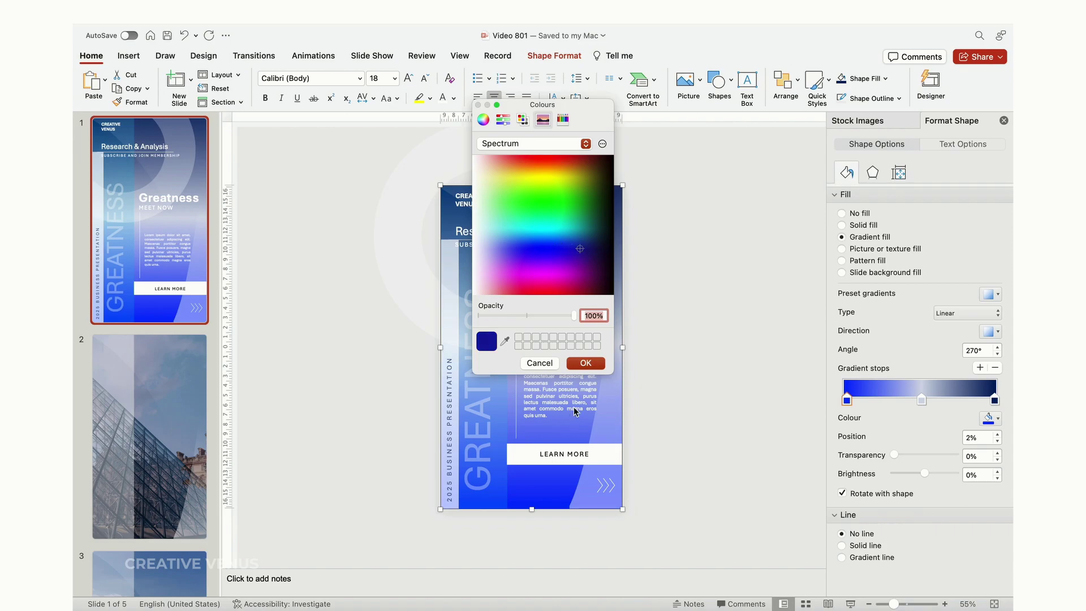
left_click(584, 364)
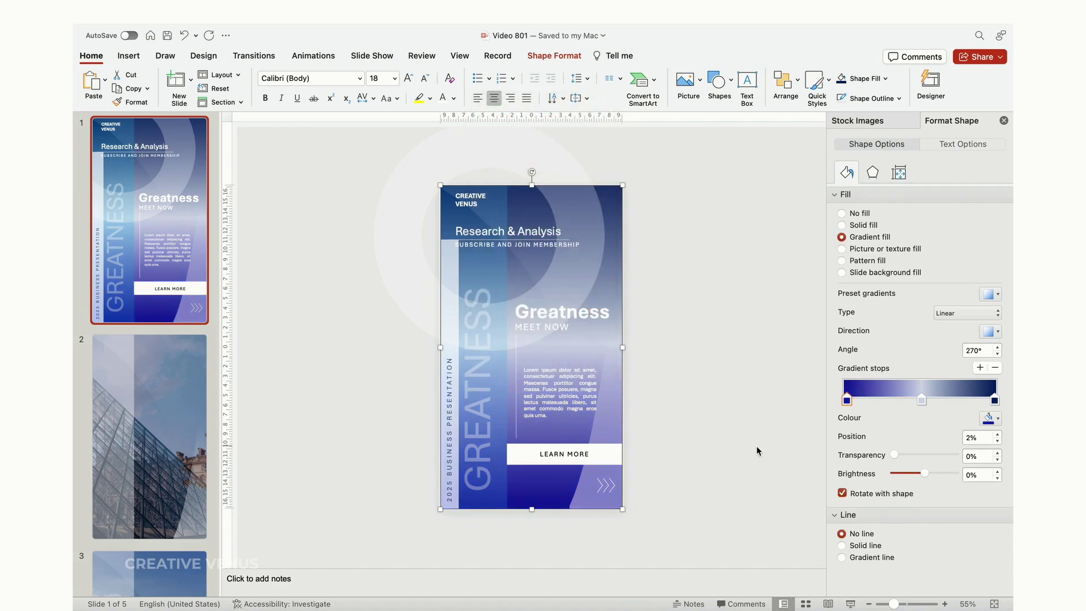
Make the middle gradient stop light blue and raise the transparency to 56%.
left_click(922, 400)
left_click(990, 419)
left_click(939, 595)
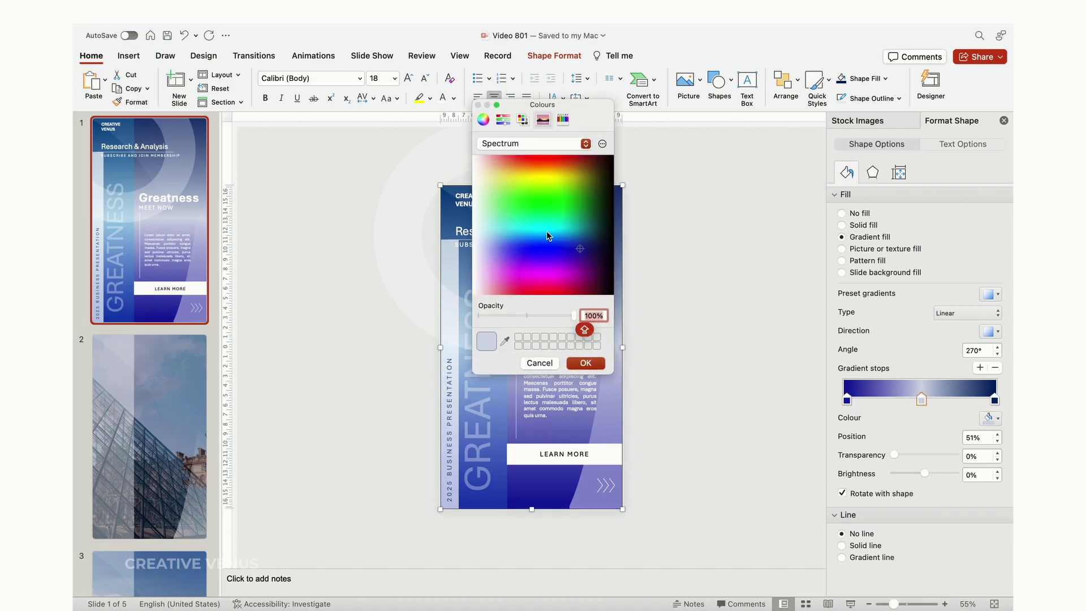
left_click(574, 363)
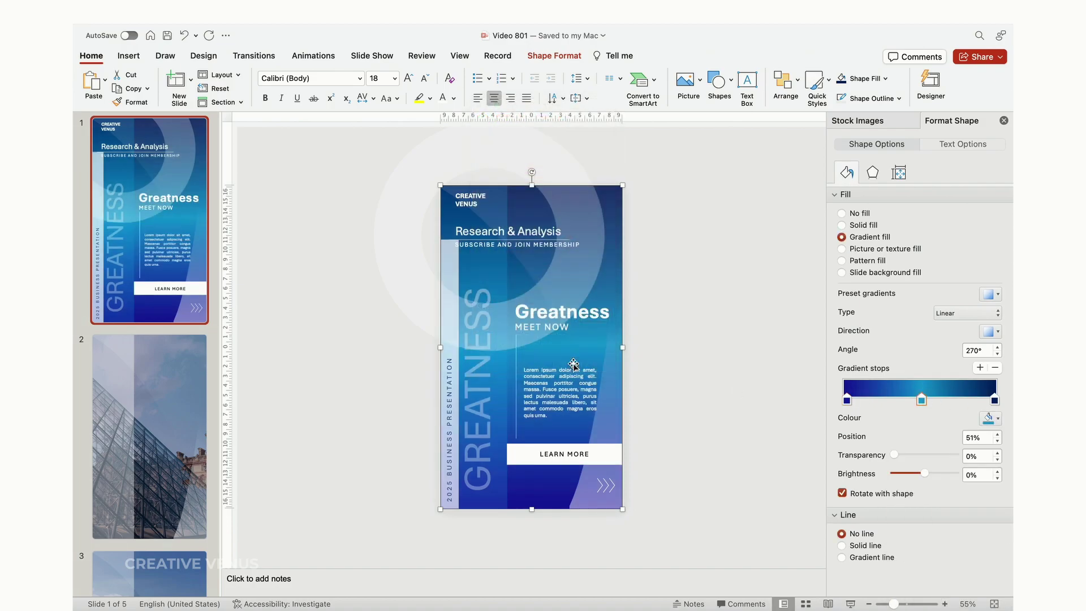
left_click_drag(894, 456, 928, 457)
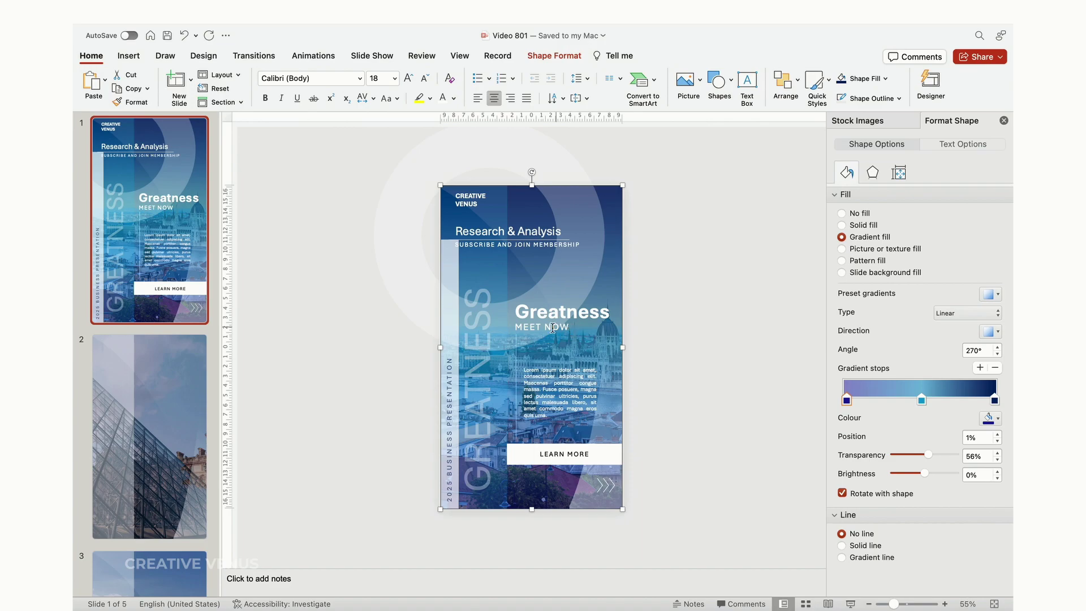
left_click(478, 371)
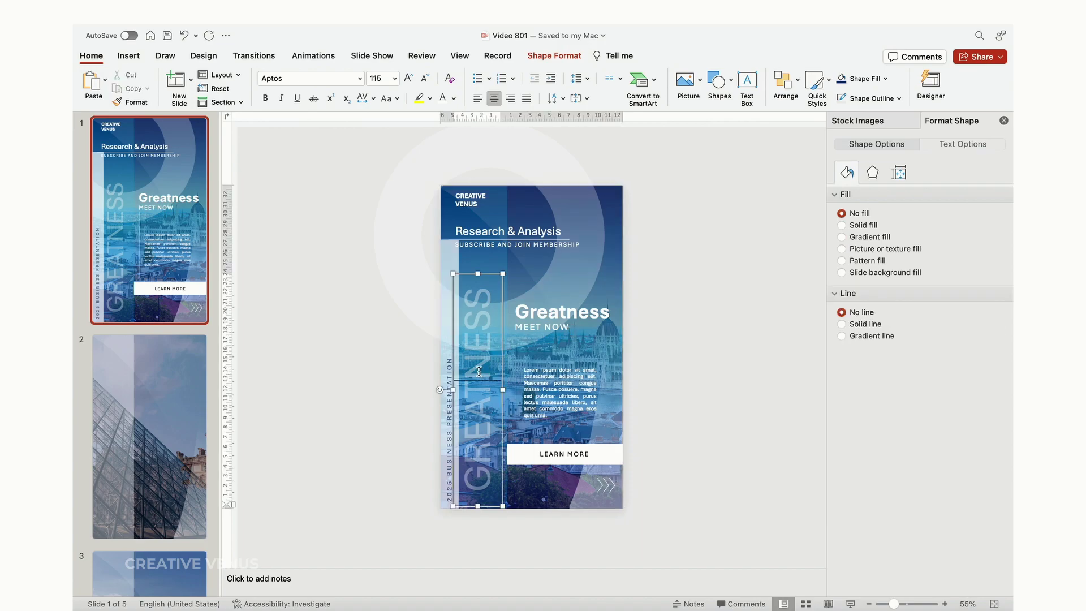
Widen the justified Lorem ipsum paragraph box and shorten the left-edge strip from its top.
left_click(958, 148)
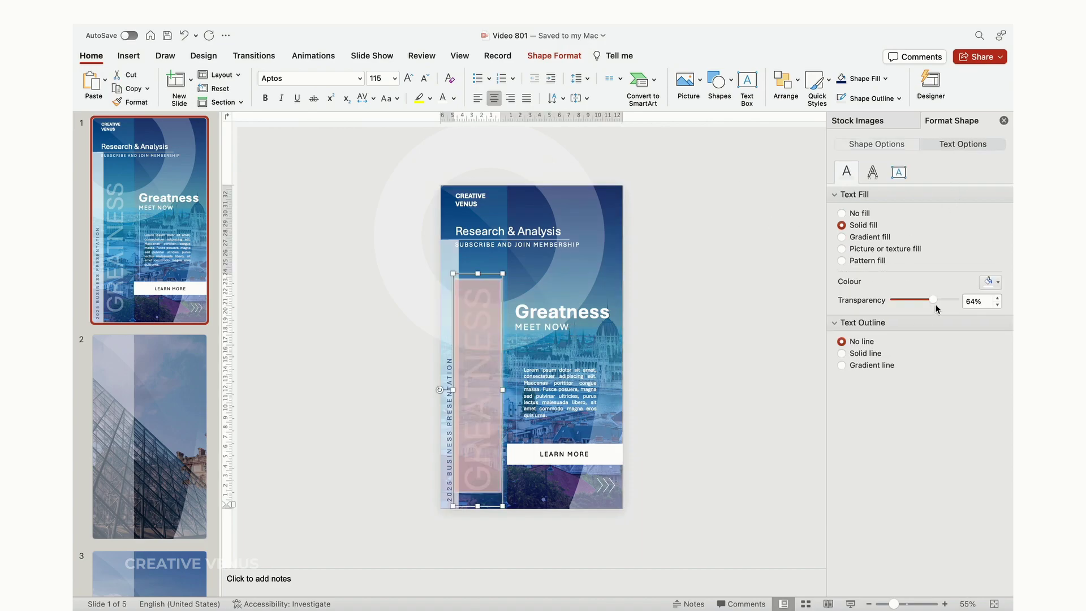
left_click(758, 317)
triple_click(585, 402)
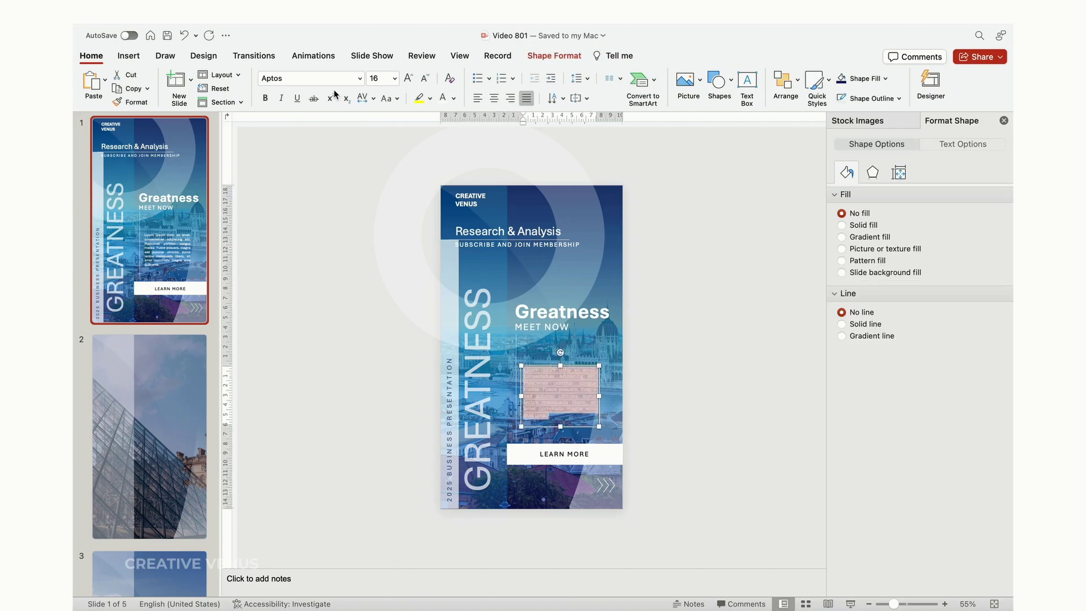
left_click(478, 98)
left_click_drag(600, 396, 611, 396)
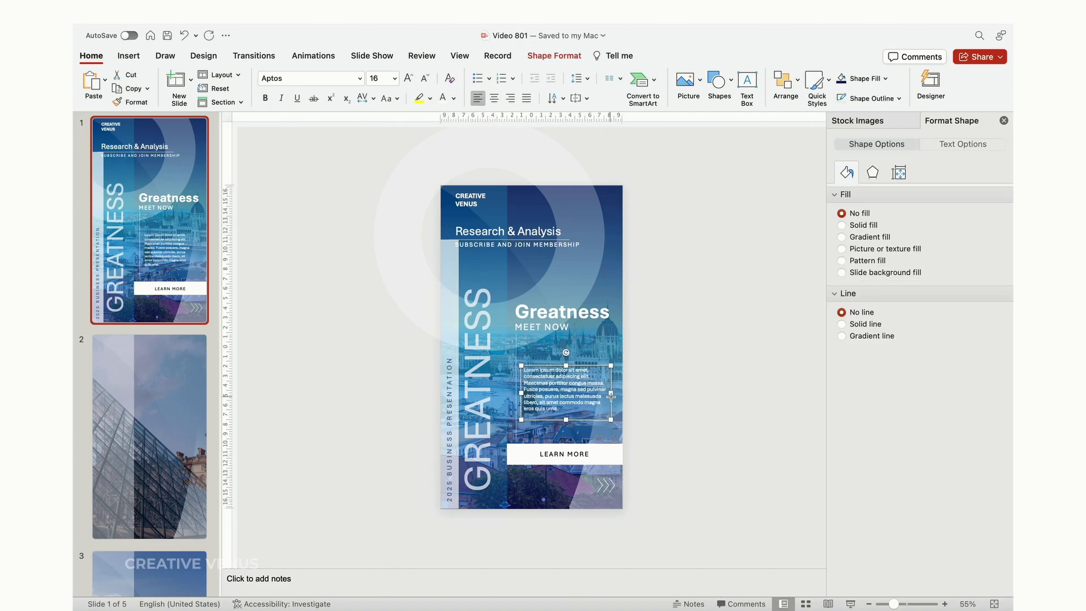
key("super+z")
left_click(653, 387)
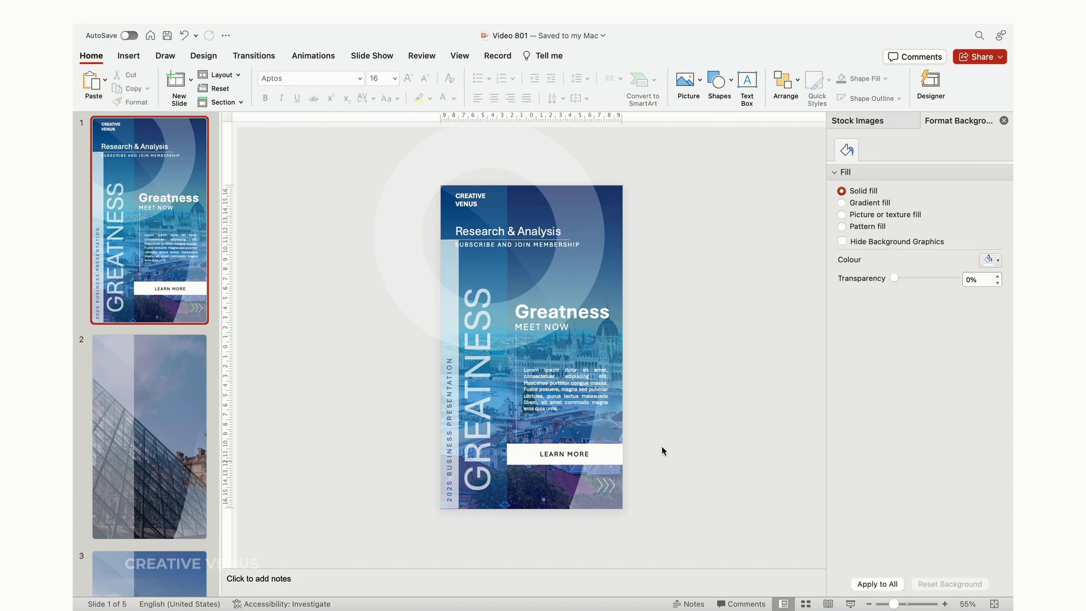
left_click(453, 307)
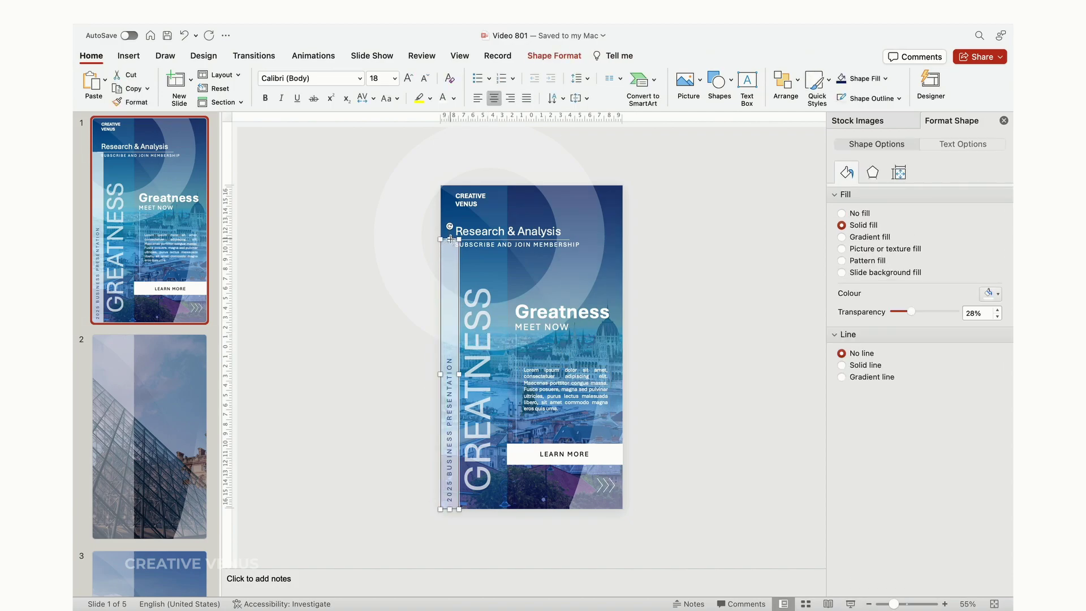
mouse_move(450, 238)
left_mouse_down()
mouse_move(450, 269)
mouse_move(450, 253)
left_mouse_up()
Lengthen the divider line under Research & Analysis to the right.
left_click(417, 274)
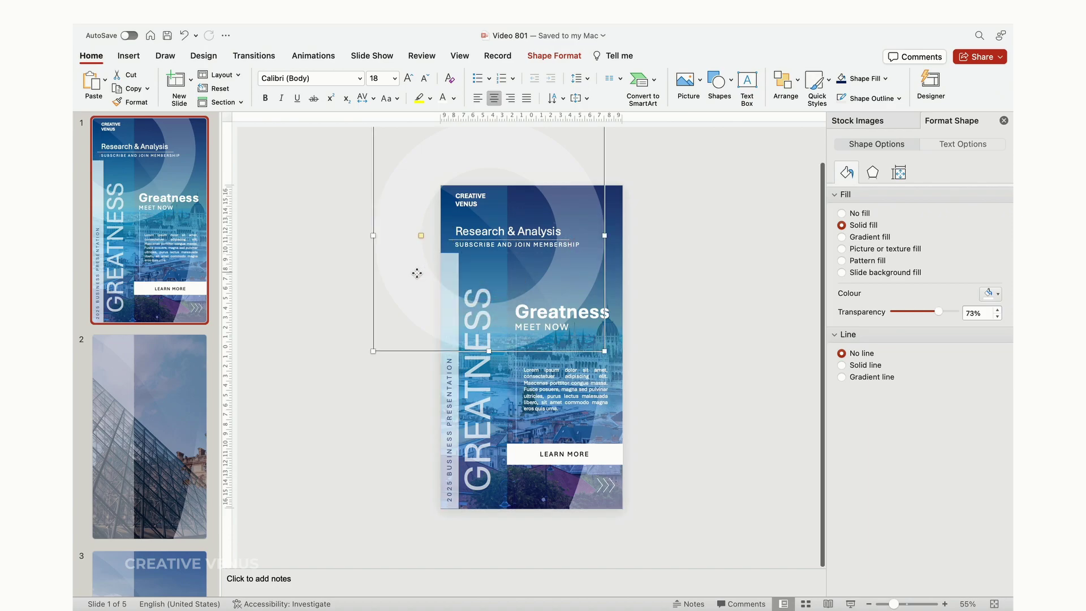
left_click(566, 244)
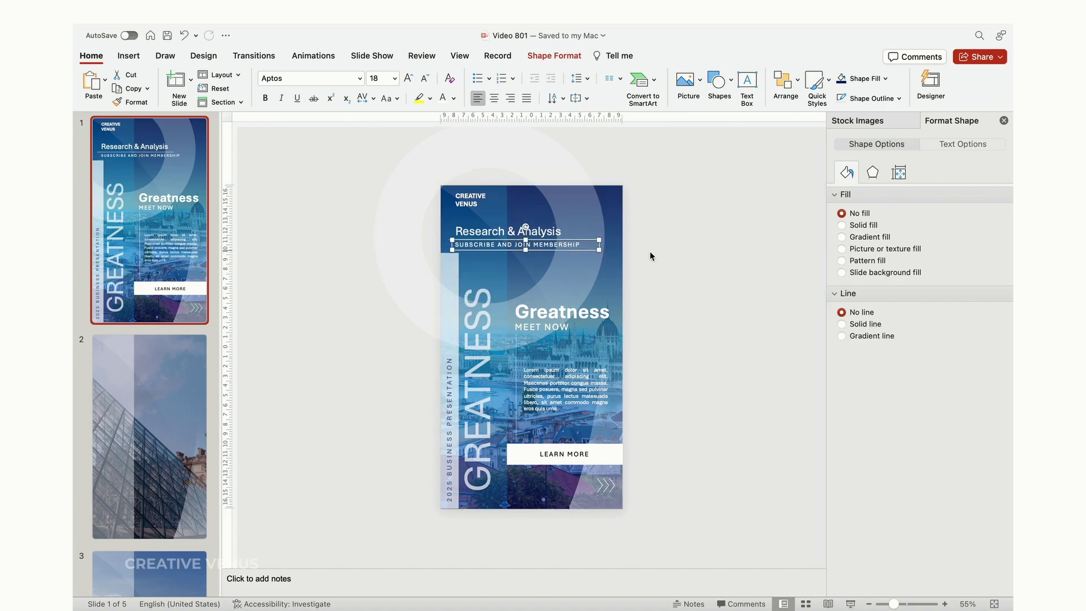
left_click_drag(660, 253, 439, 241)
left_click(600, 244, "shift")
left_click(379, 294)
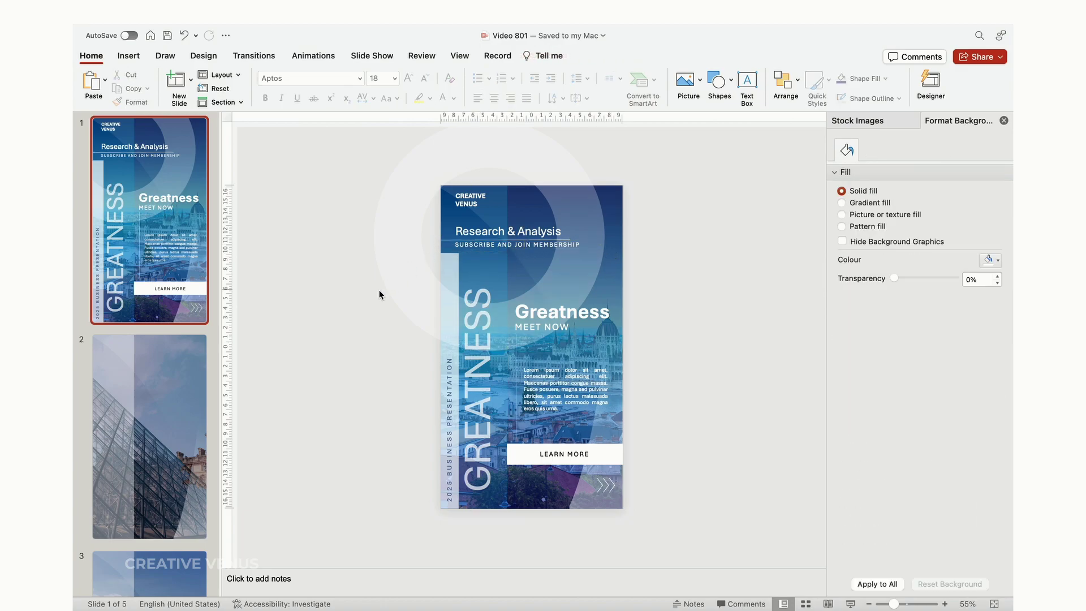
left_click(566, 240)
scroll(717, 322, "up", 3)
left_click(716, 351)
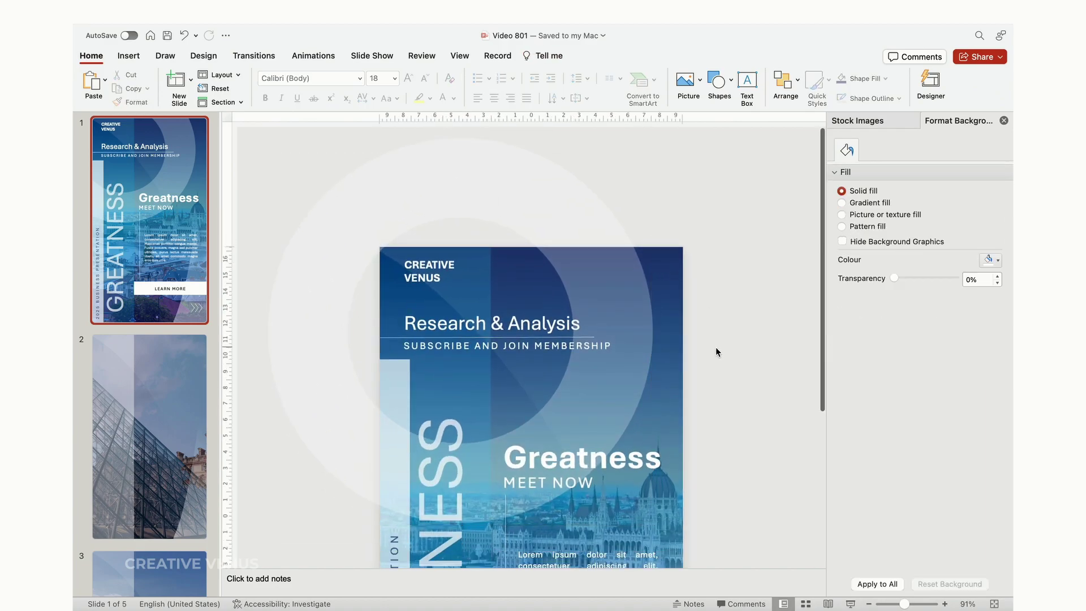
left_click_drag(716, 352, 347, 327)
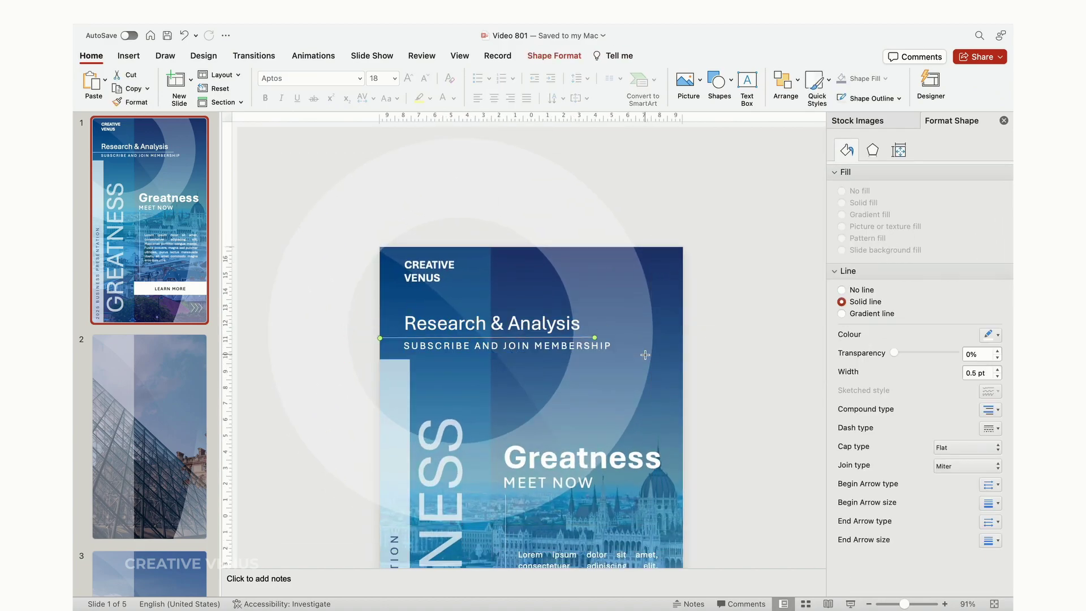
left_click_drag(592, 337, 621, 336)
left_click_drag(511, 336, 624, 334)
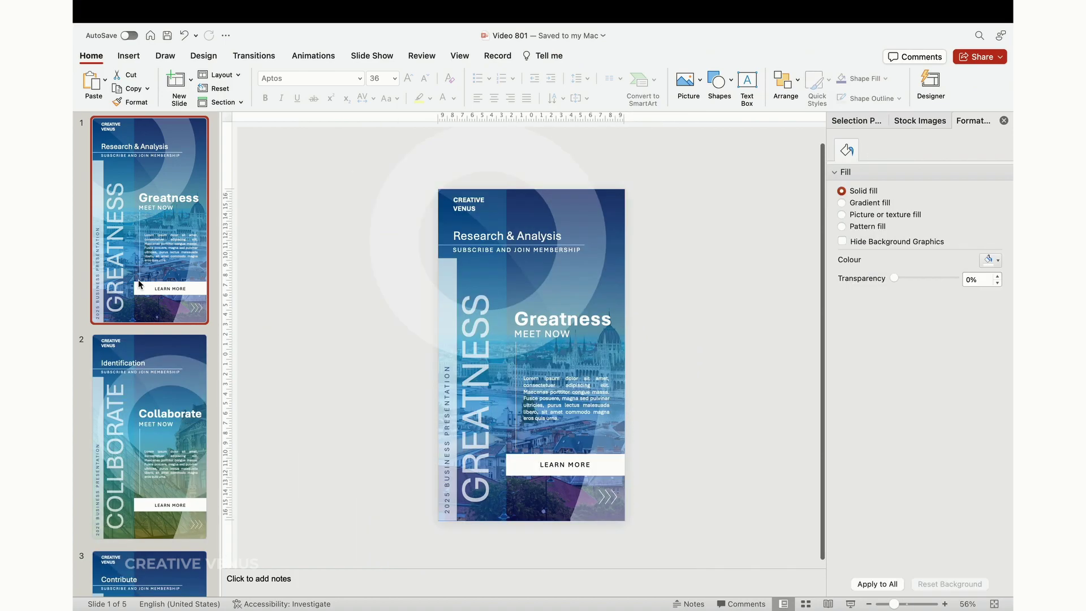
Apply the Morph transition to all slides and dismiss the Morph introduction tip.
key("super+a")
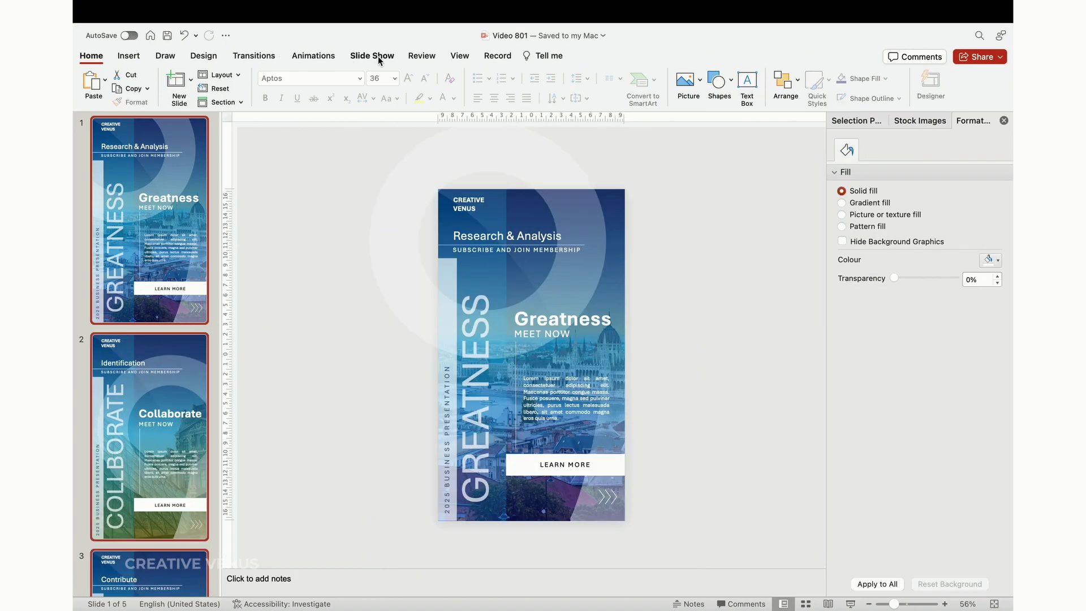
left_click(255, 57)
left_click(212, 89)
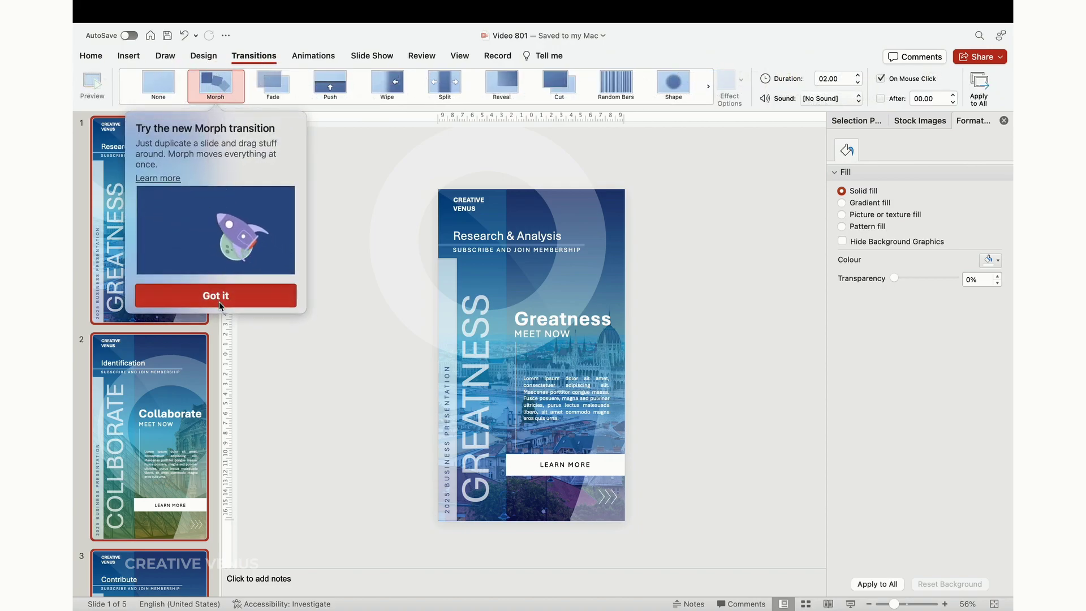
left_click(221, 302)
left_click(131, 202)
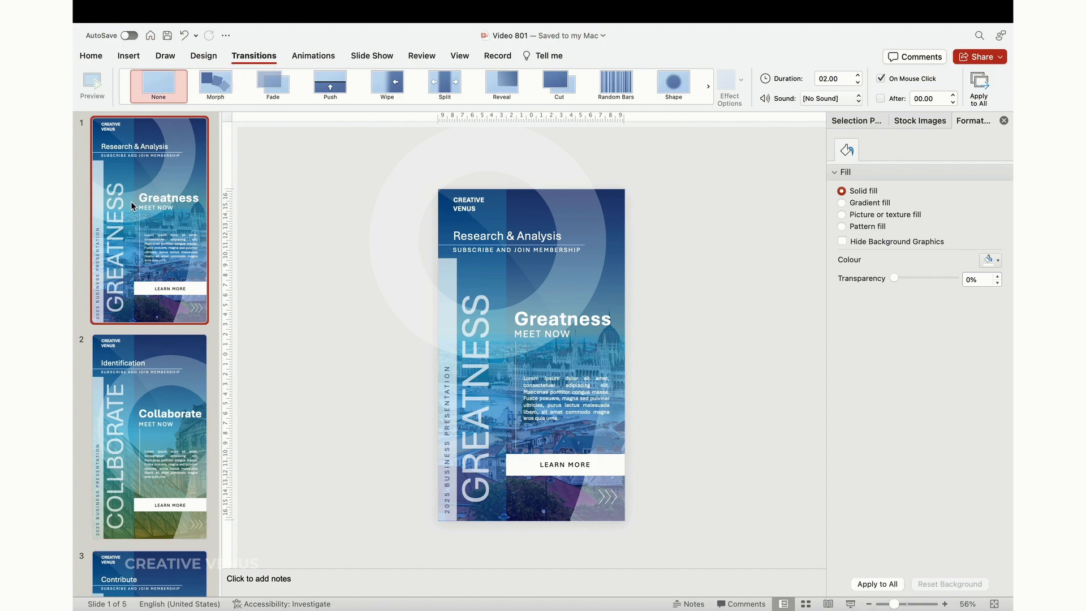
Reapply Morph to every slide and advance the show through Ascend, Triumph and Transform.
key("super+a")
left_click(222, 94)
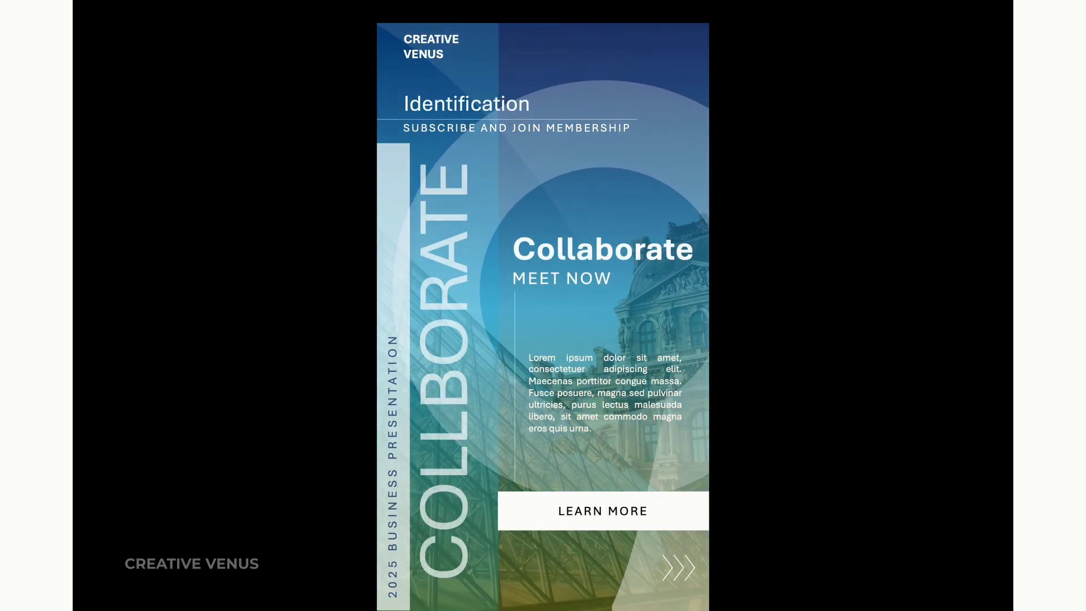
key("Right")
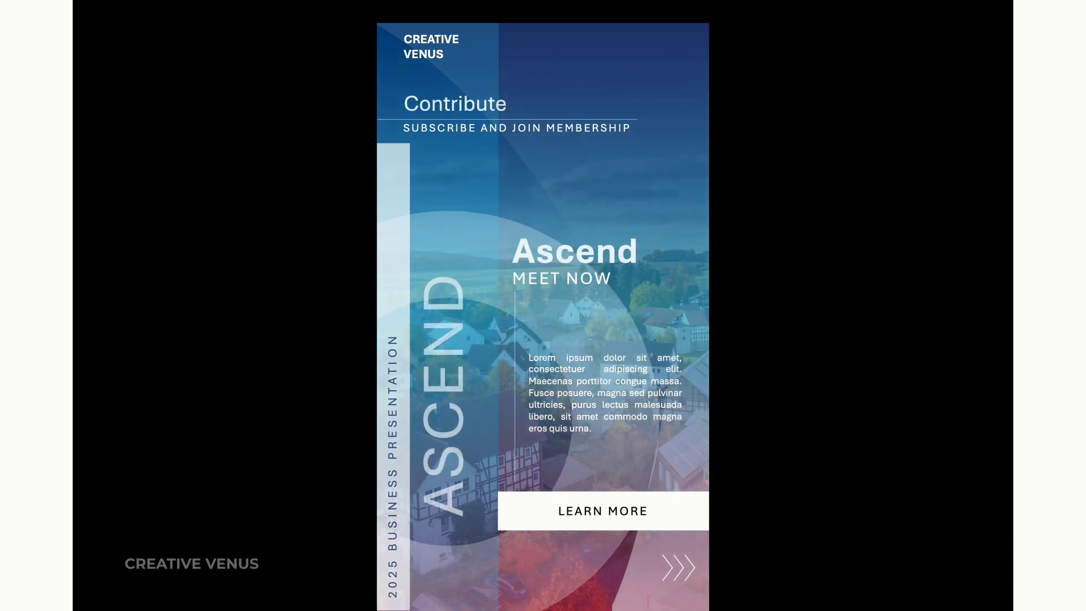
key("Right")
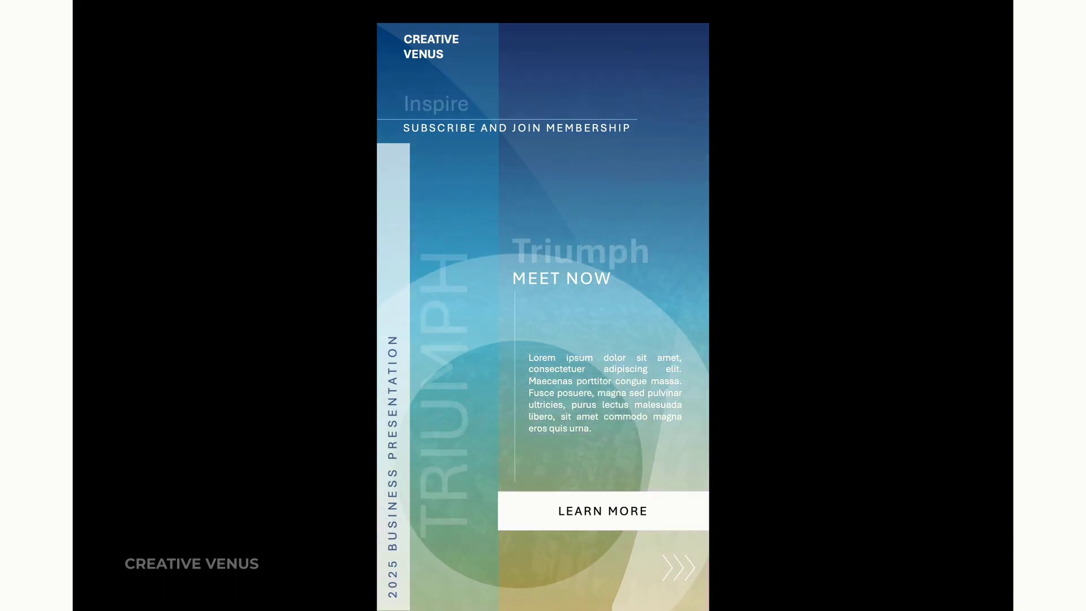
key("Right")
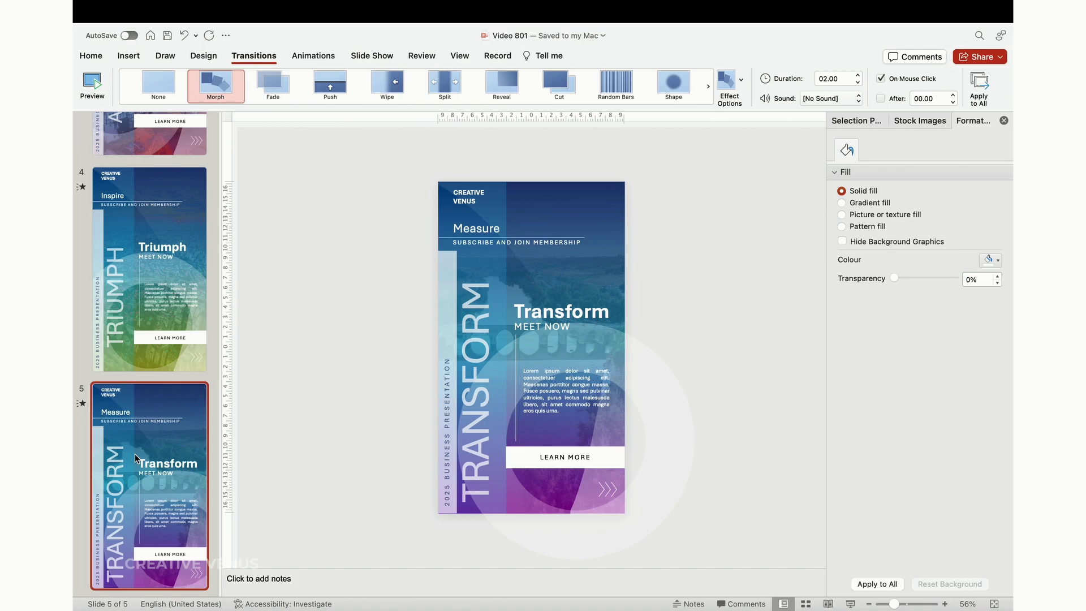
Copy slide 2's Identification title onto slide 1, nudged past the slide's left edge.
key("Up")
key("Up")
key("Up")
key("Up")
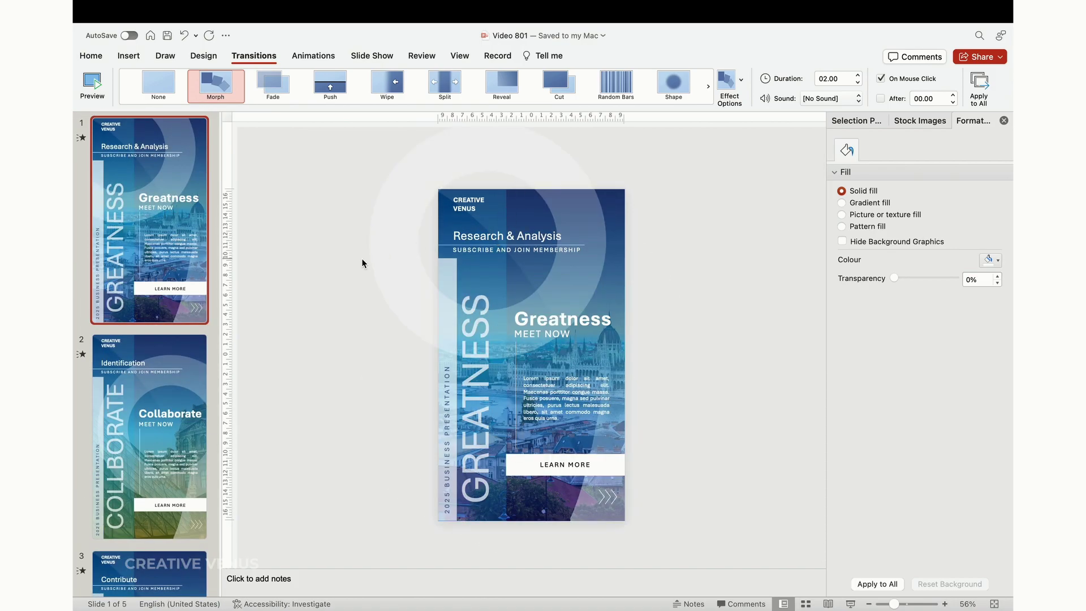
left_click(155, 357)
left_click(528, 223)
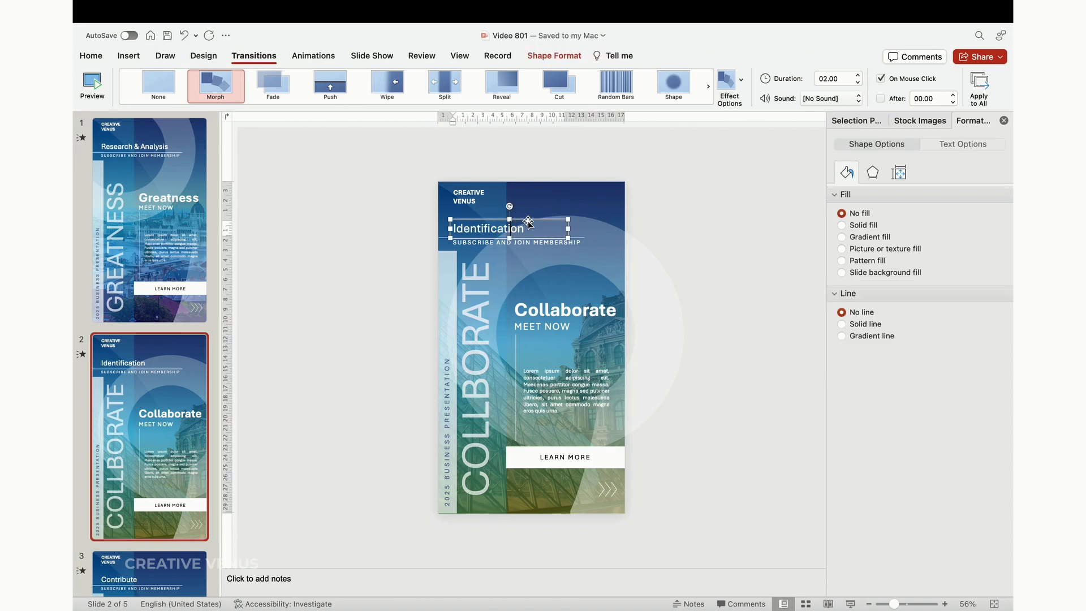
left_click(100, 245)
key("cmd+v")
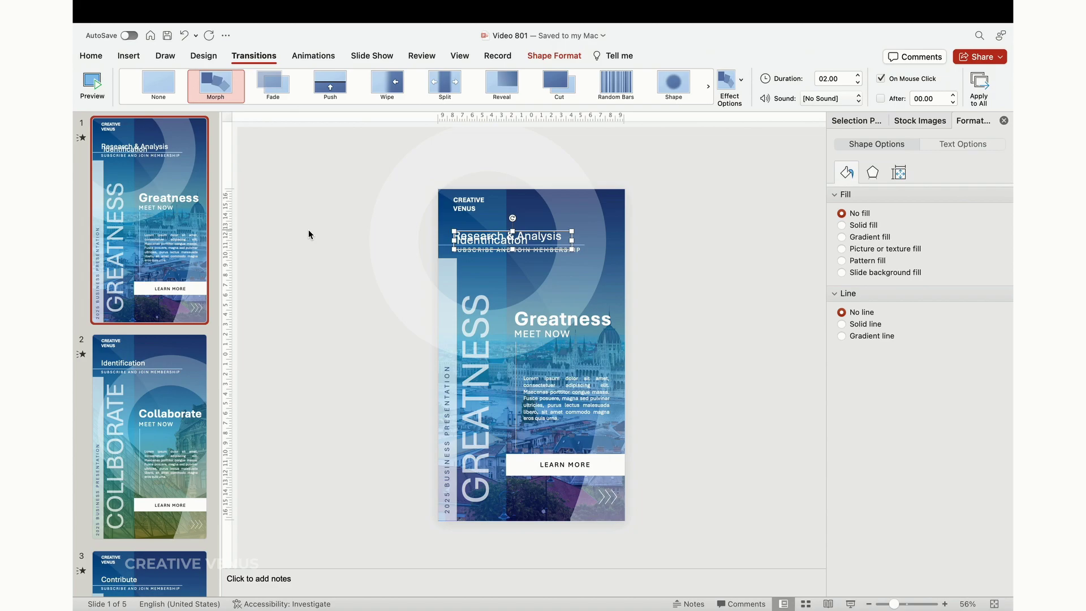
key("Left")
key("Left")
key("Left")
key("Left")
key("Left")
key("Left")
key("Left")
key("Left")
key("Left")
key("Left")
key("Left")
key("Left")
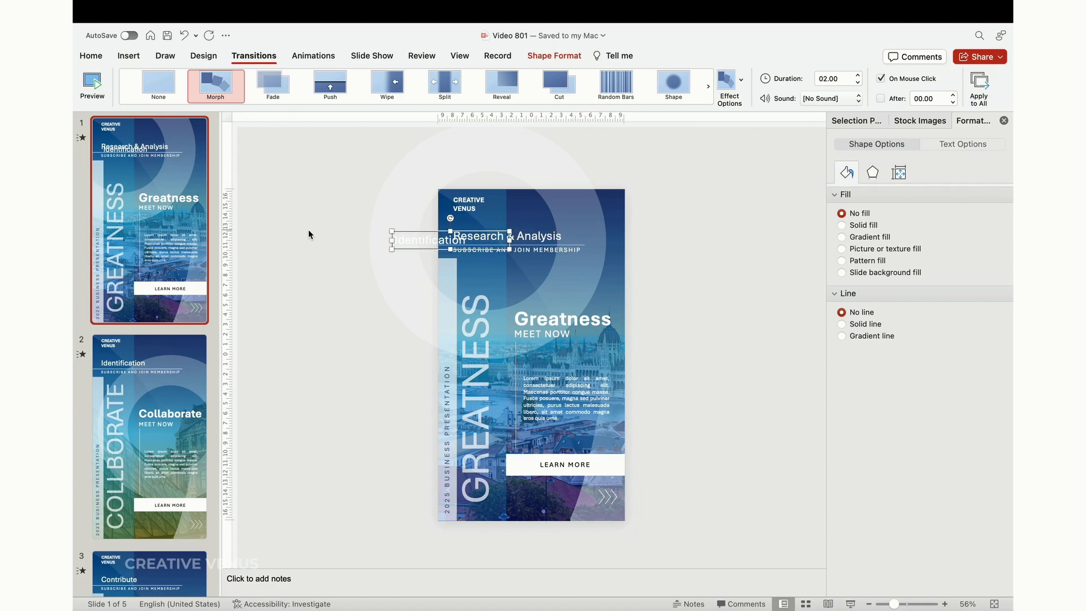
key("Left")
key("Left")
key("Left")
key("Left")
key("Left")
key("Left")
key("Left")
key("Left")
key("Left")
key("Left")
key("Left")
key("Left")
key("Left")
key("Left")
key("Left")
key("Left")
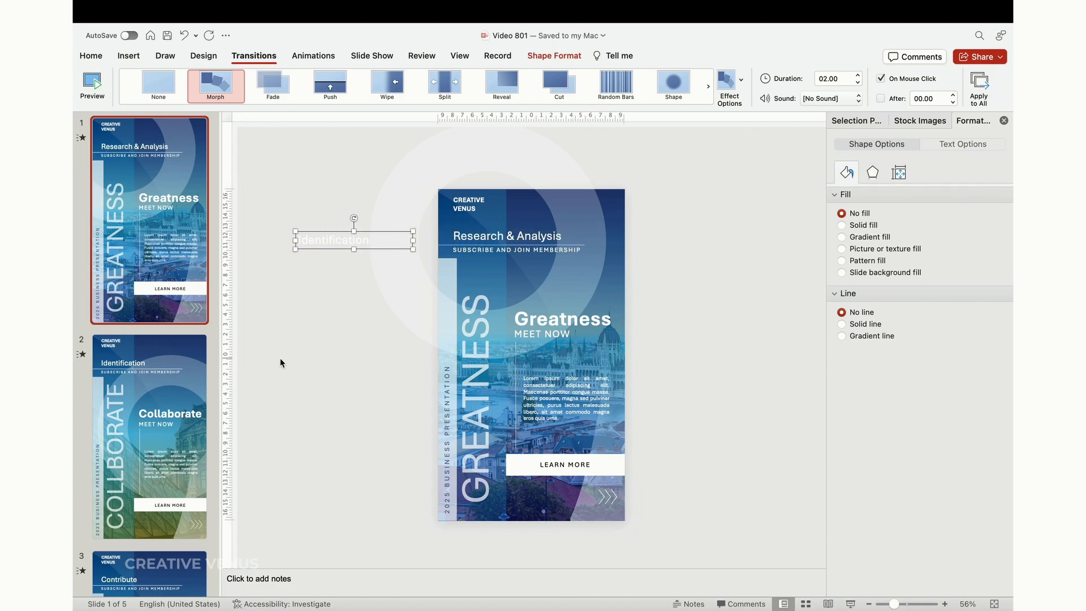
left_click(171, 429)
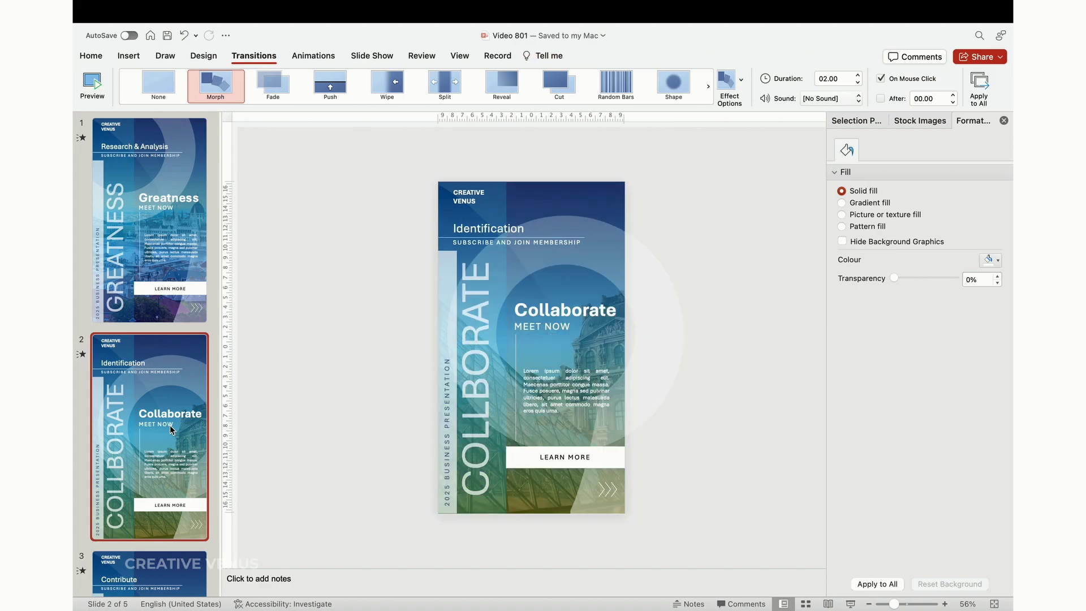
left_click(485, 217)
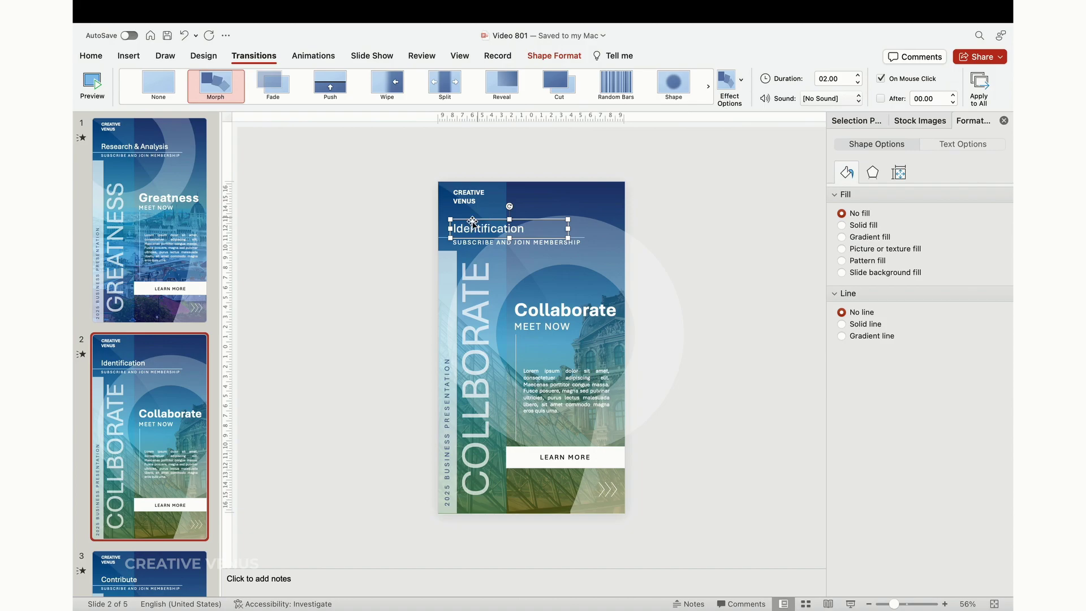
Paste the Identification title onto slide 3 and move it just off the slide's right edge.
left_click(169, 518)
key("Down")
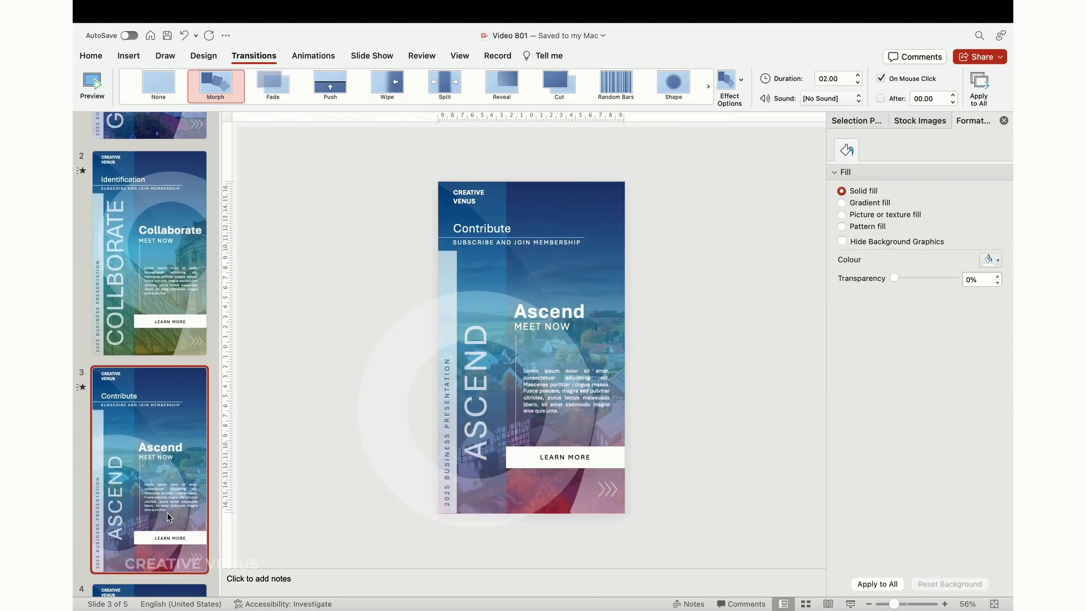
key("super+v")
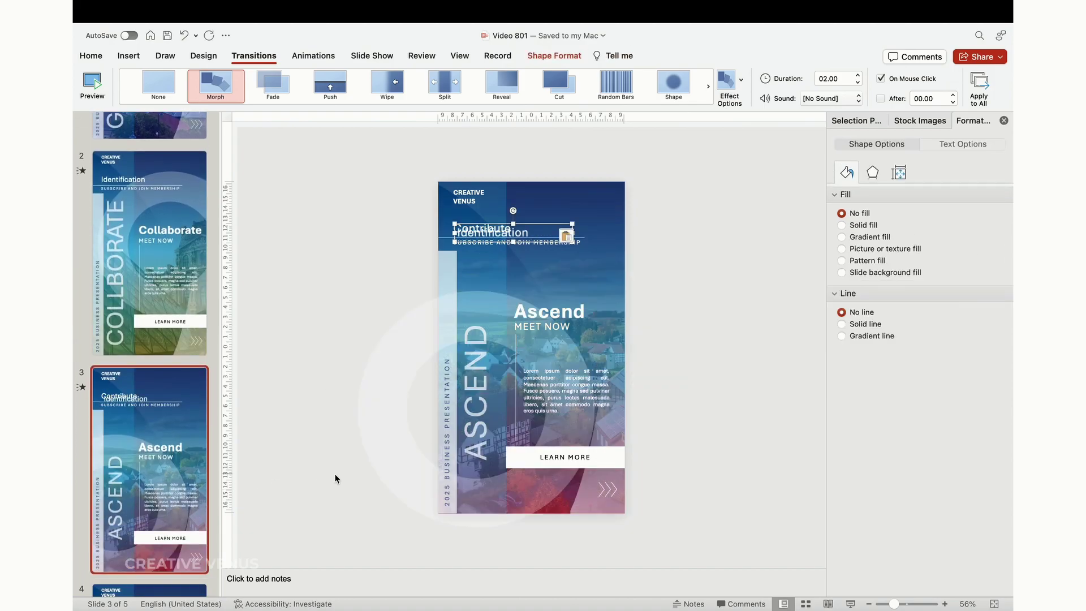
key("Right")
key("Right")
key("Right")
key("Right")
key("Right")
key("Right")
key("Right")
key("Right")
key("Right")
key("Right")
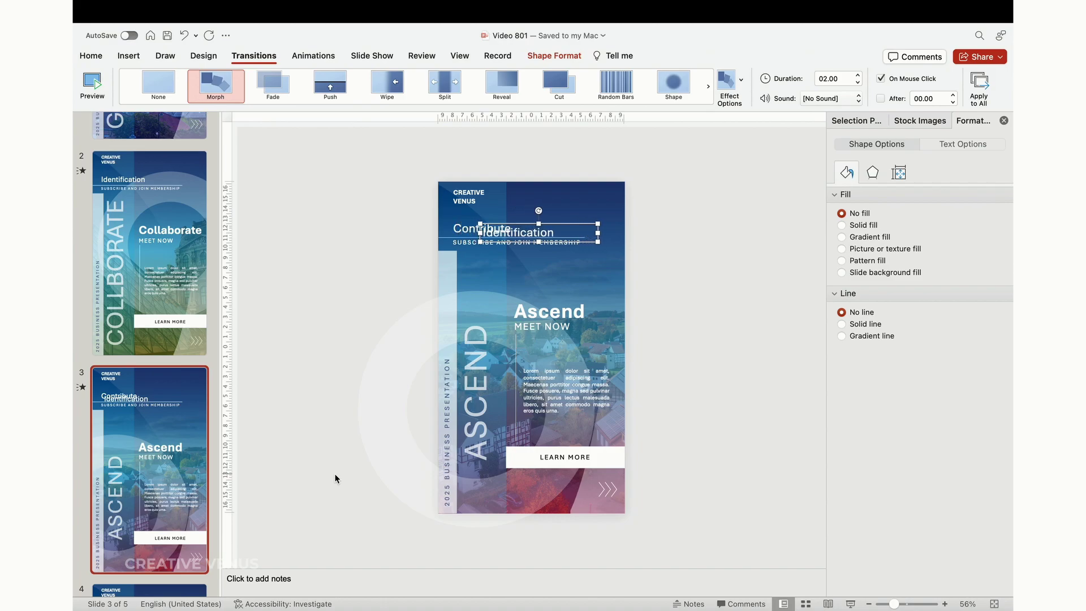
key("Right")
key("Right")
key("Right")
key("Right")
key("Right")
key("Right")
key("Right")
key("Right")
key("Right")
key("Right")
key("Right")
key("Right")
key("Right")
key("Right")
key("Right")
key("Right")
key("Right")
key("Right")
key("Right")
key("Right")
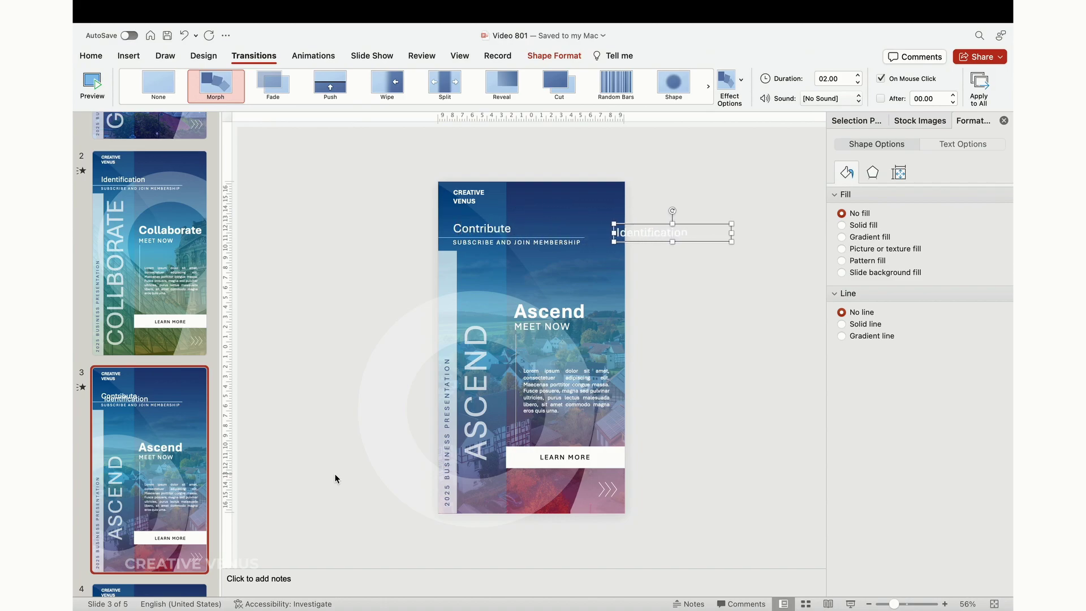
Copy slide 3's Contribute title, paste it onto slide 2, and move it off the left edge.
left_click(478, 227)
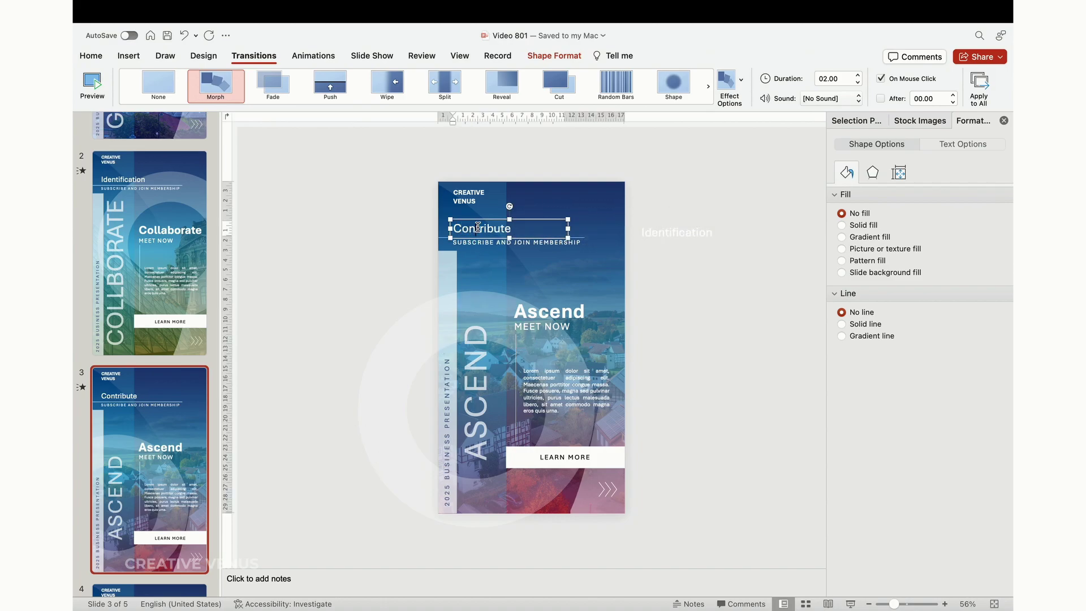
left_click(476, 219)
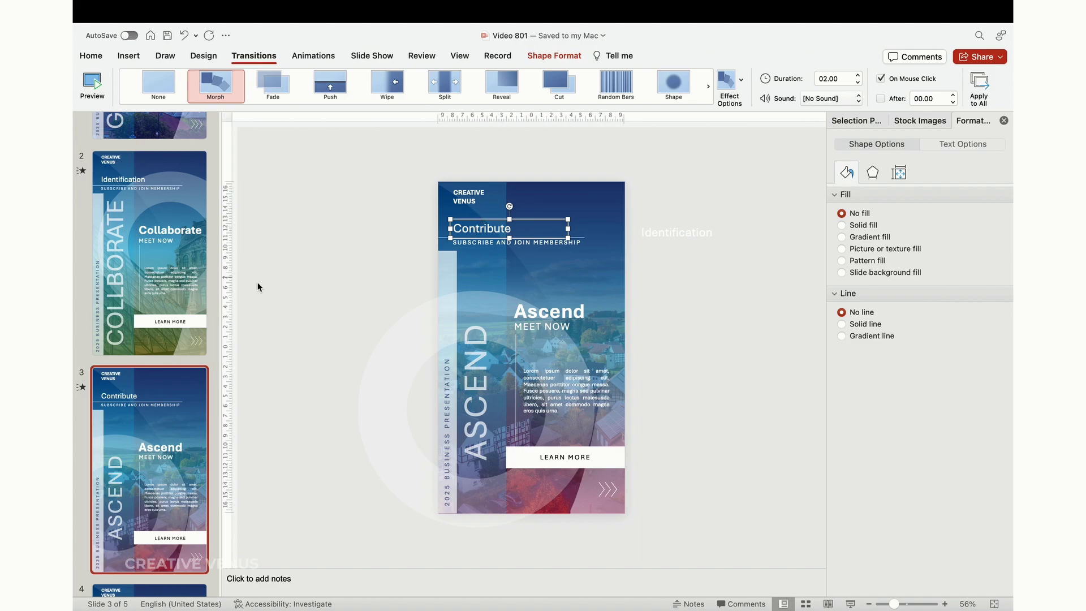
left_click(237, 291)
key("Page_Up")
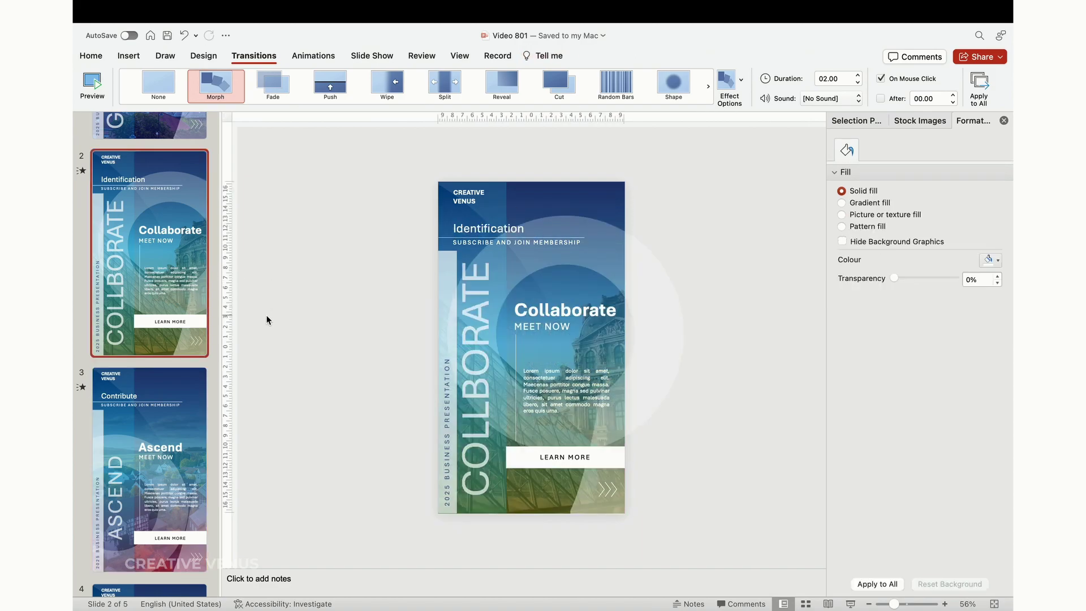
key("super+v")
key("Left")
key("Left")
key("Left")
key("Left")
key("Left")
key("Left")
key("Left")
key("Left")
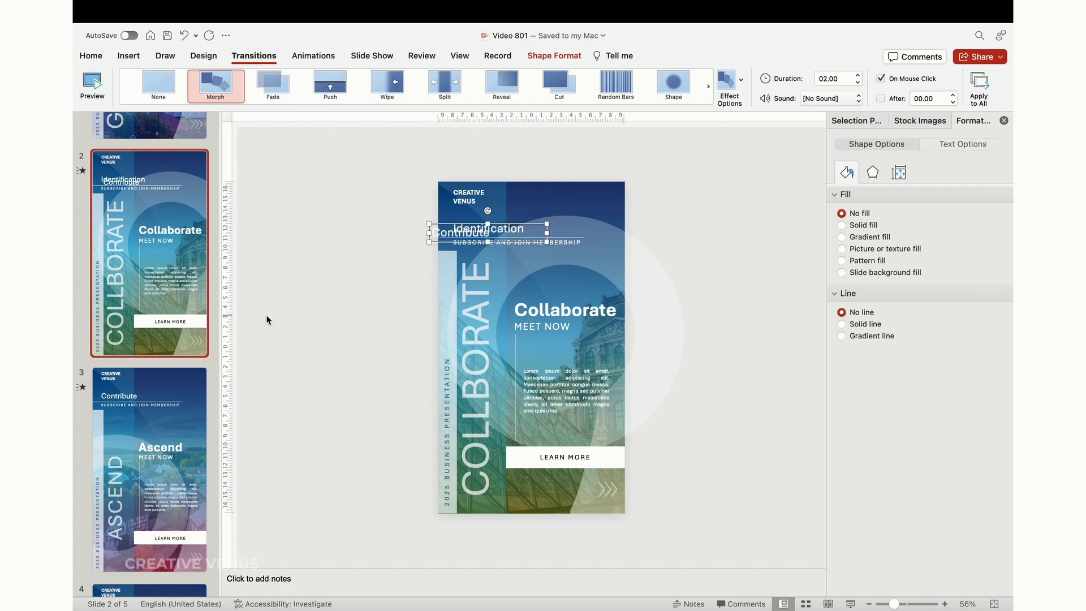
key("Left")
key("Left")
key("Left")
key("Left")
key("Left")
key("Left")
key("Left")
key("Left")
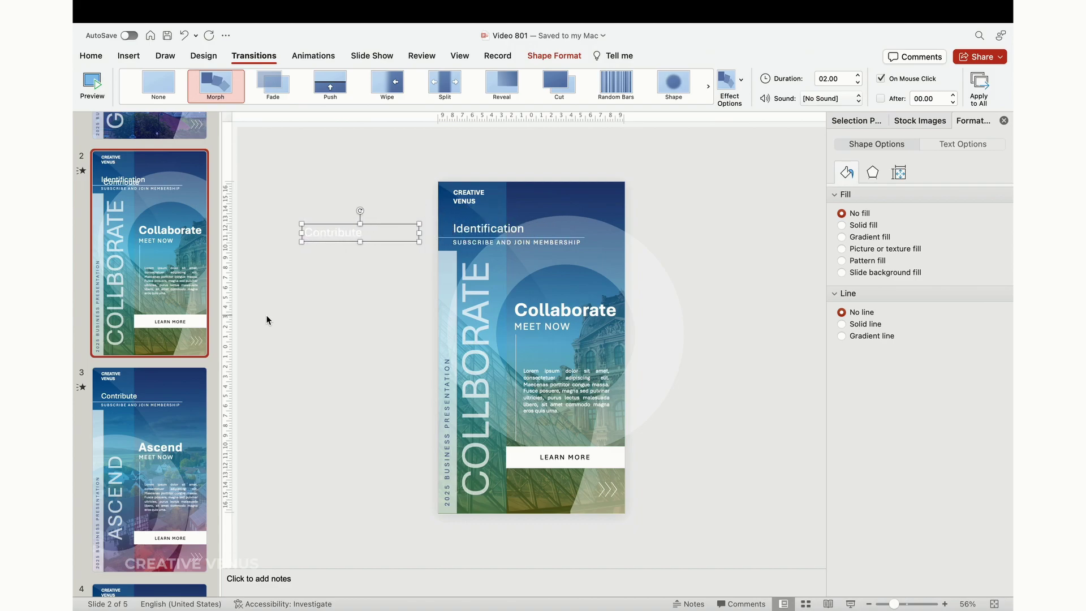
Compare slides 2 and 3 to check the Contribute title's Morph positions.
left_click(297, 385)
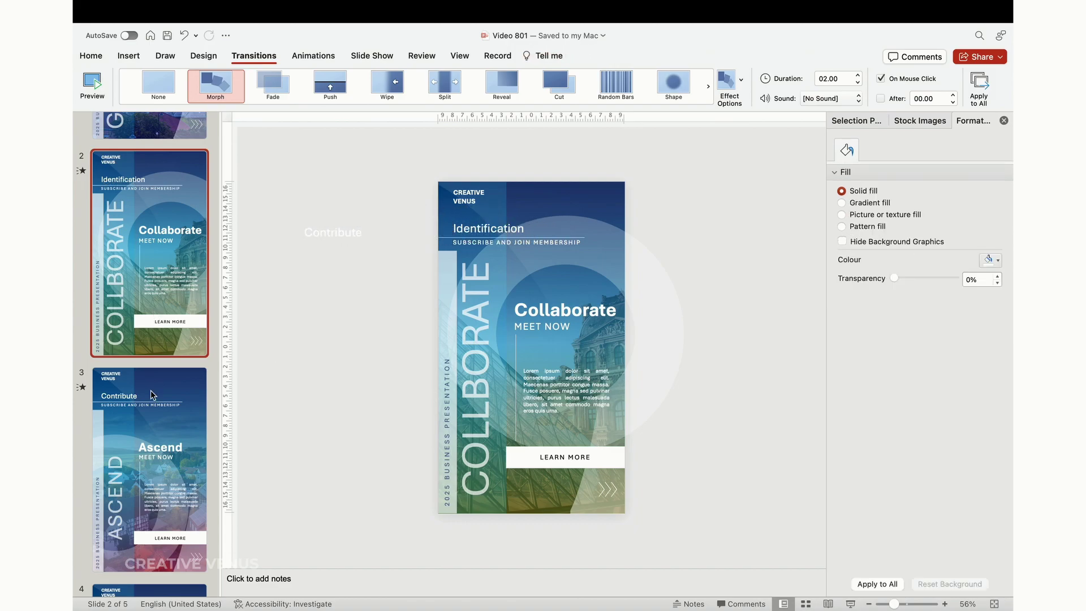
left_click(153, 419)
left_click(461, 227)
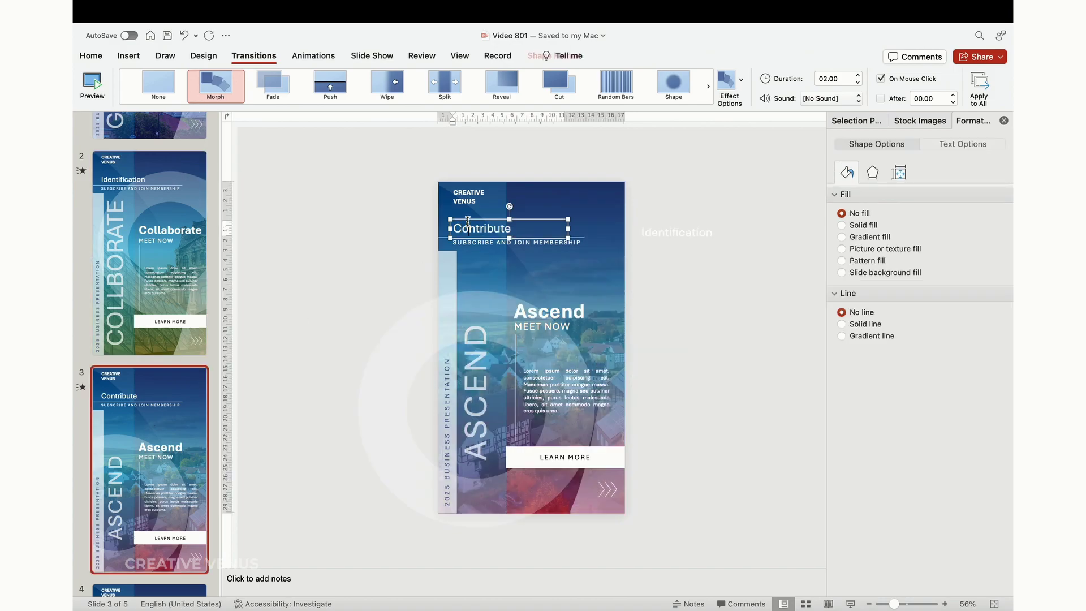
left_click(173, 271)
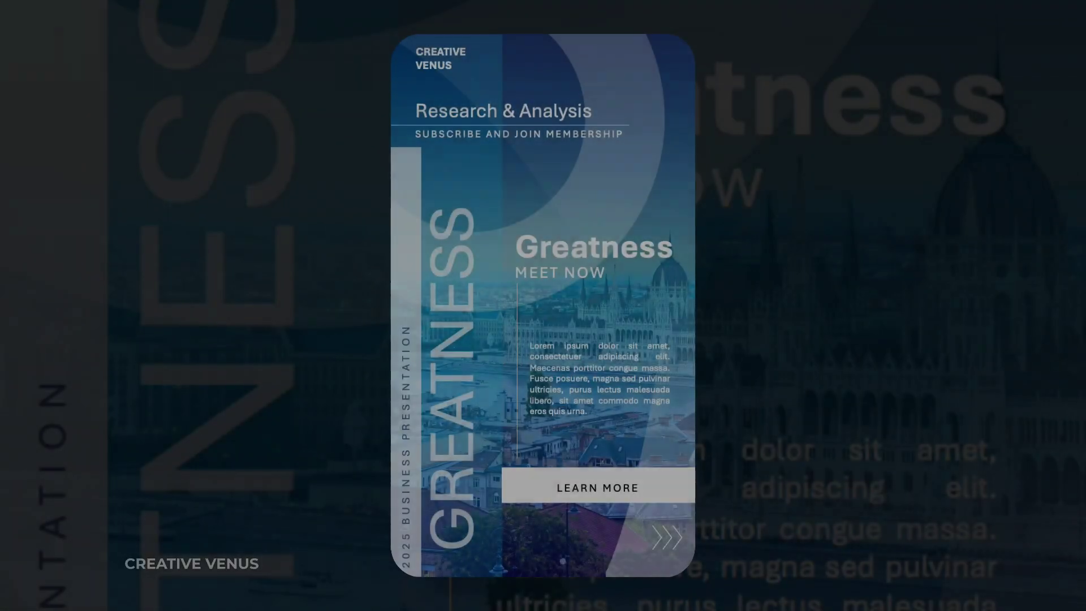